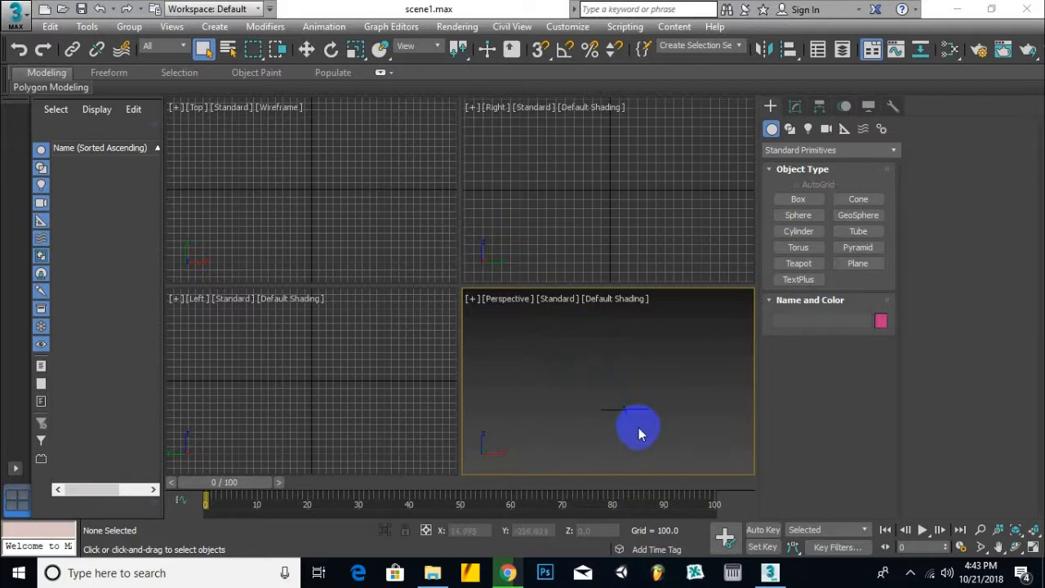
middle_drag(637, 434, 630, 378)
middle_drag(613, 342, 611, 357)
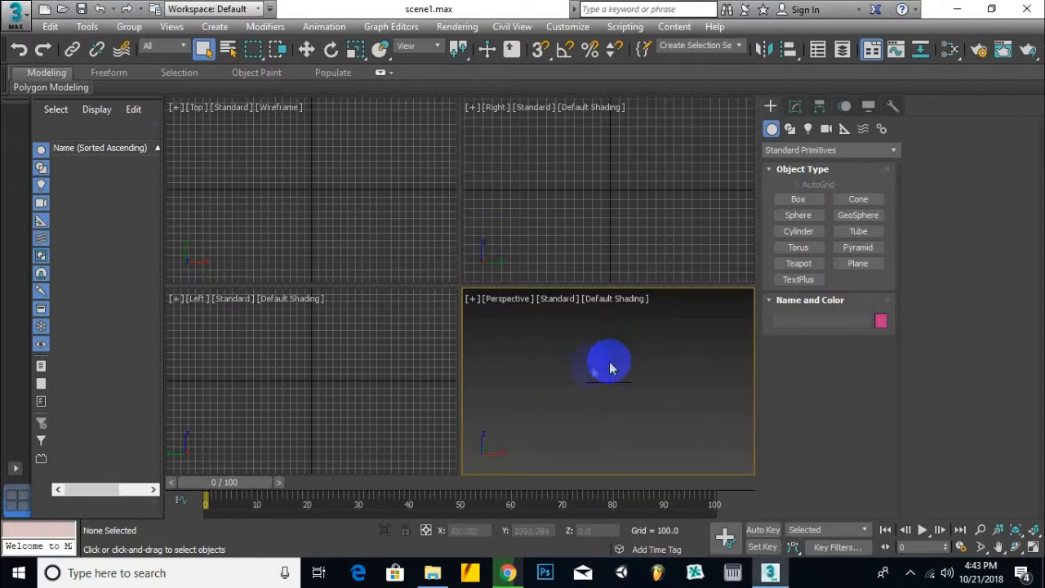
middle_drag(576, 390, 610, 403)
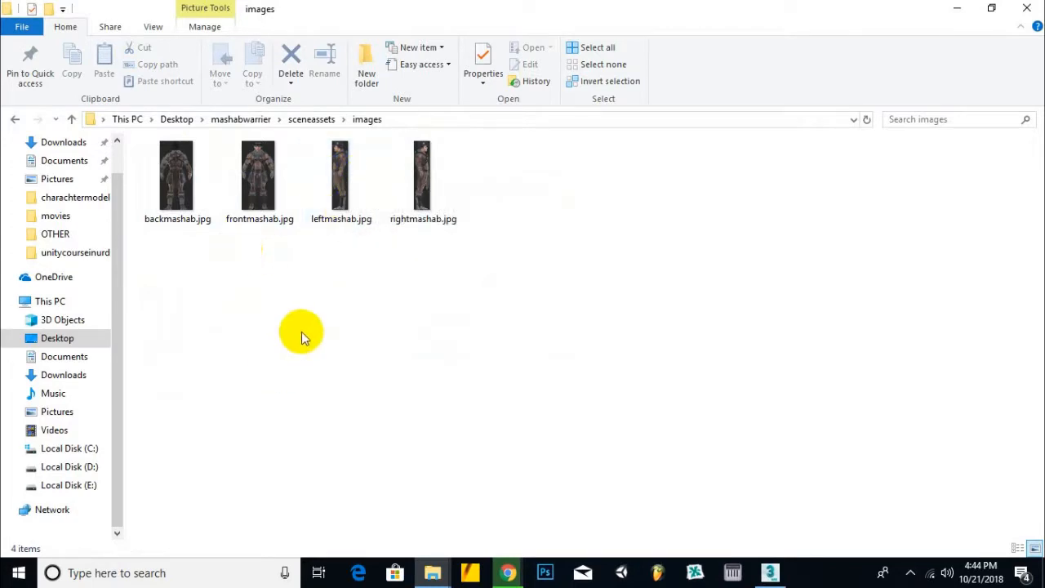
click(194, 219)
click(321, 332)
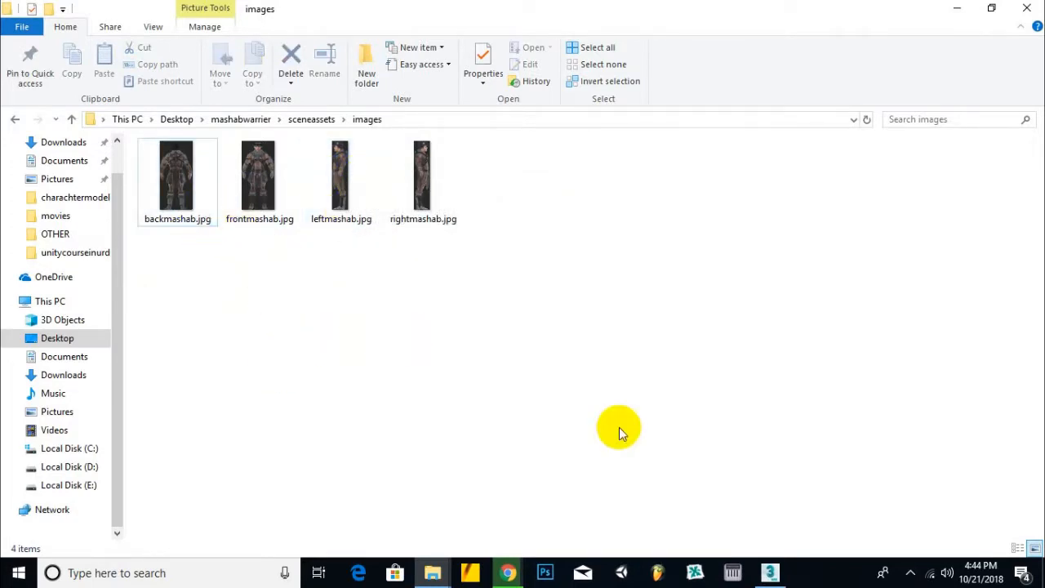
- Switch to 3ds Max and change the Right viewport to the Front view
click(770, 572)
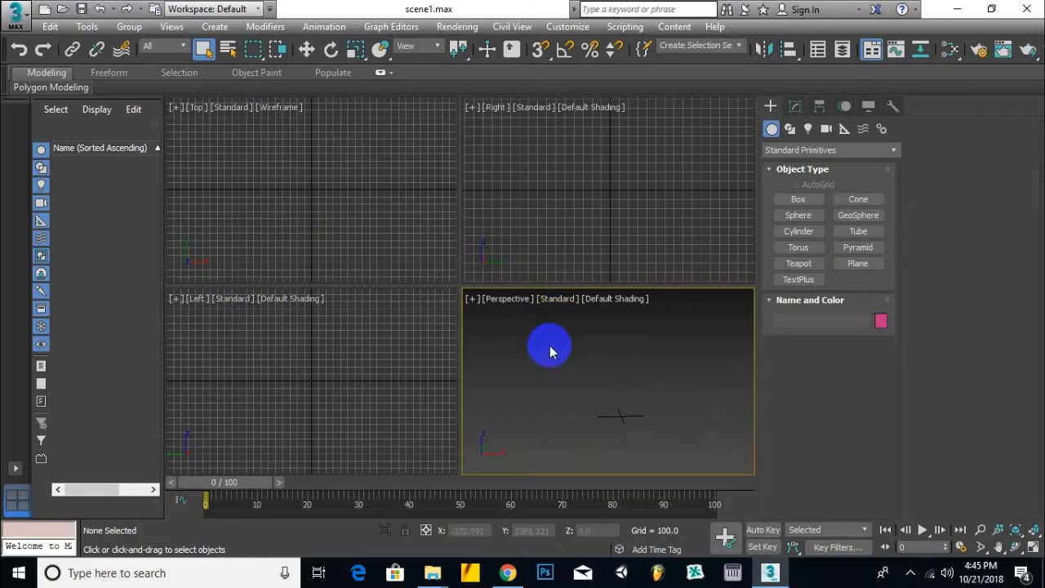
click(492, 112)
click(493, 112)
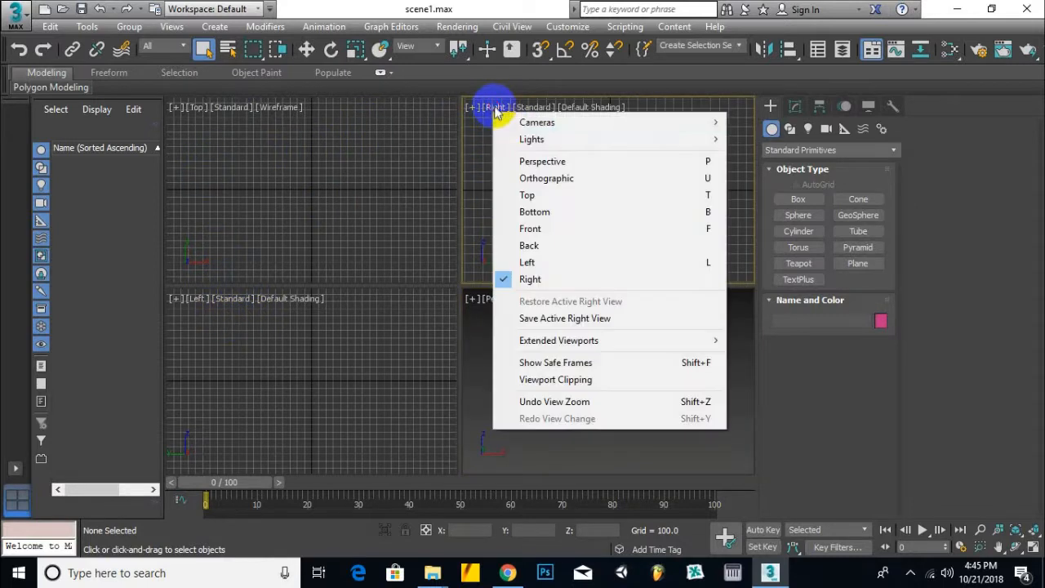
click(530, 228)
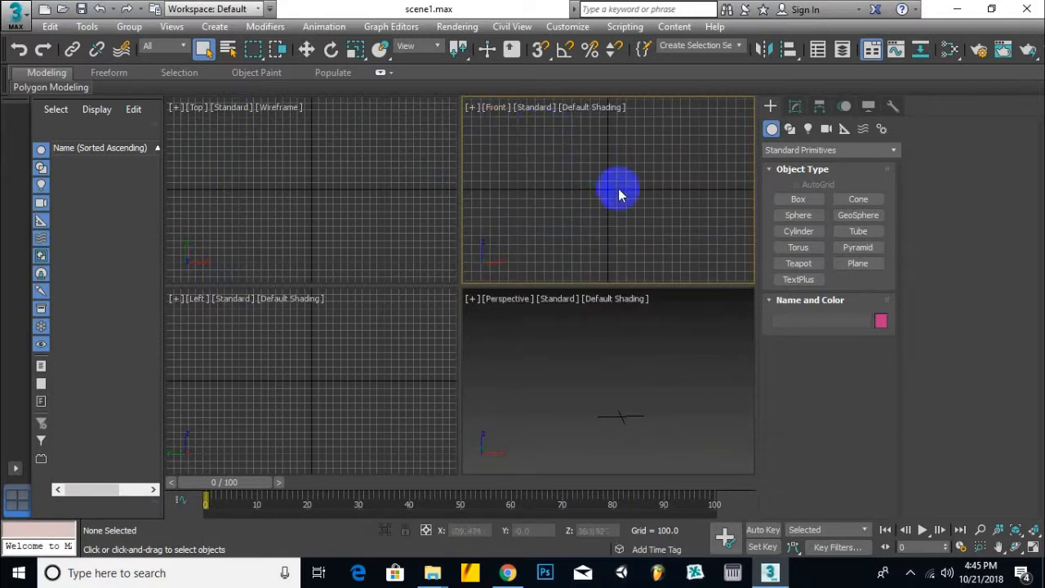
- Open frontmashab.jpg from the images folder in Photoshop
click(551, 577)
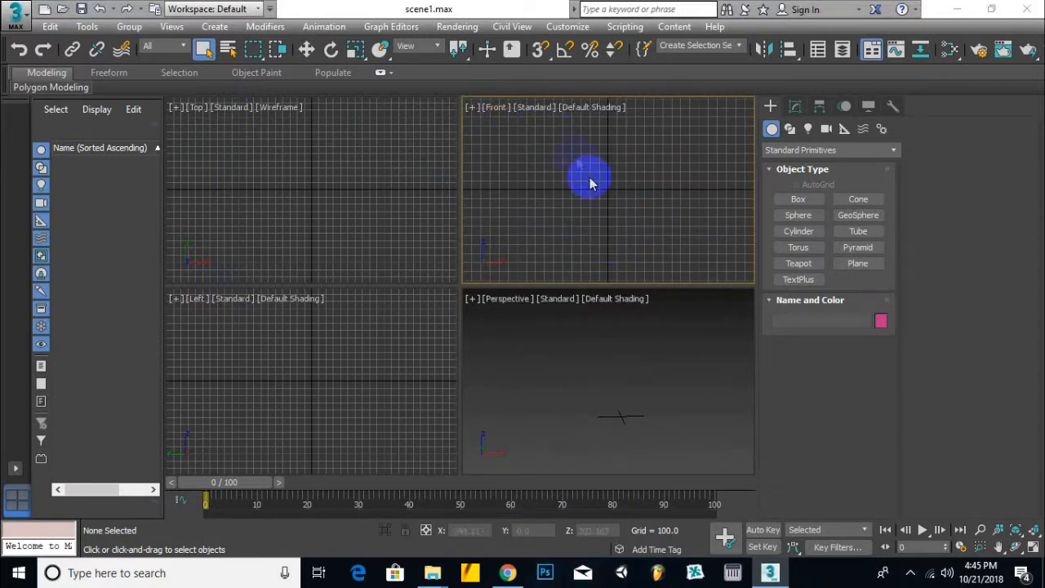
mouse_move(432, 572)
click(506, 522)
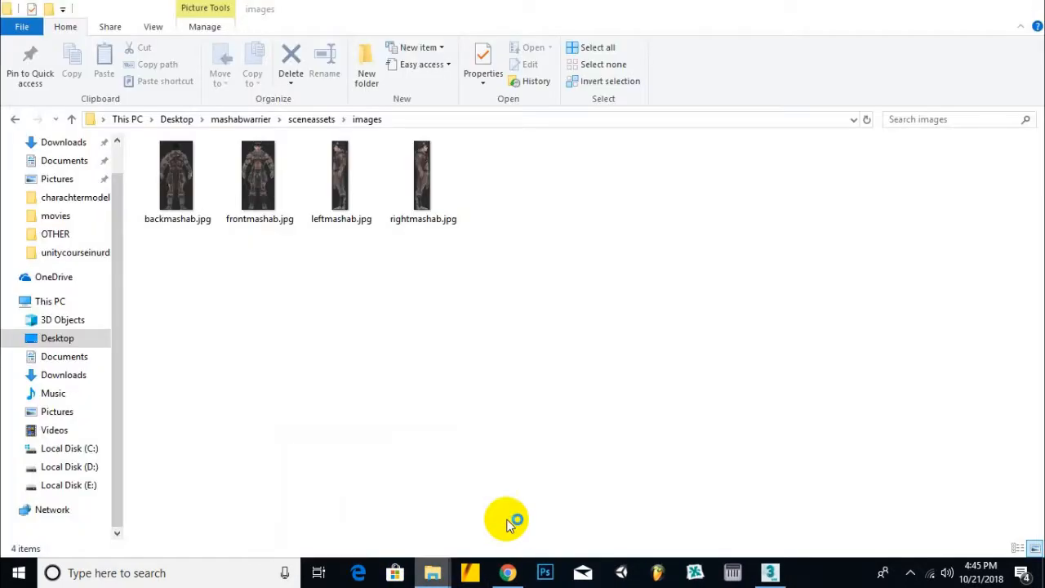
click(175, 200)
click(258, 184)
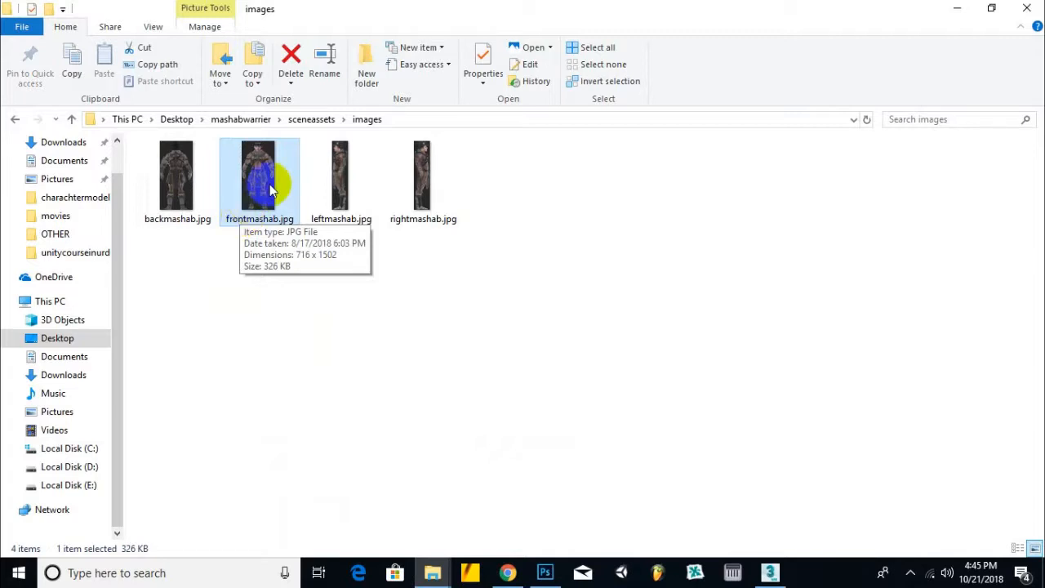
click(543, 571)
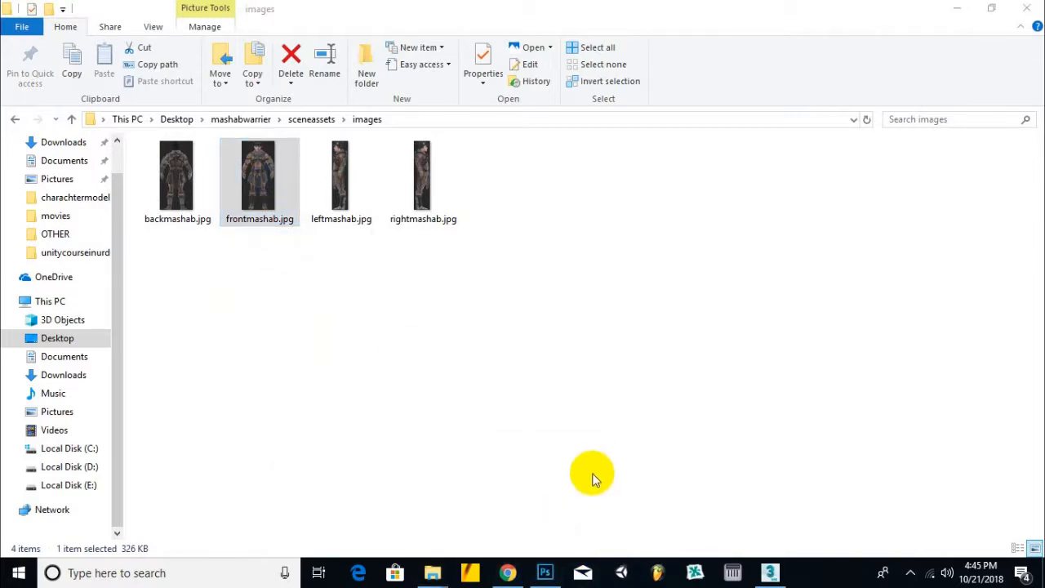
click(910, 572)
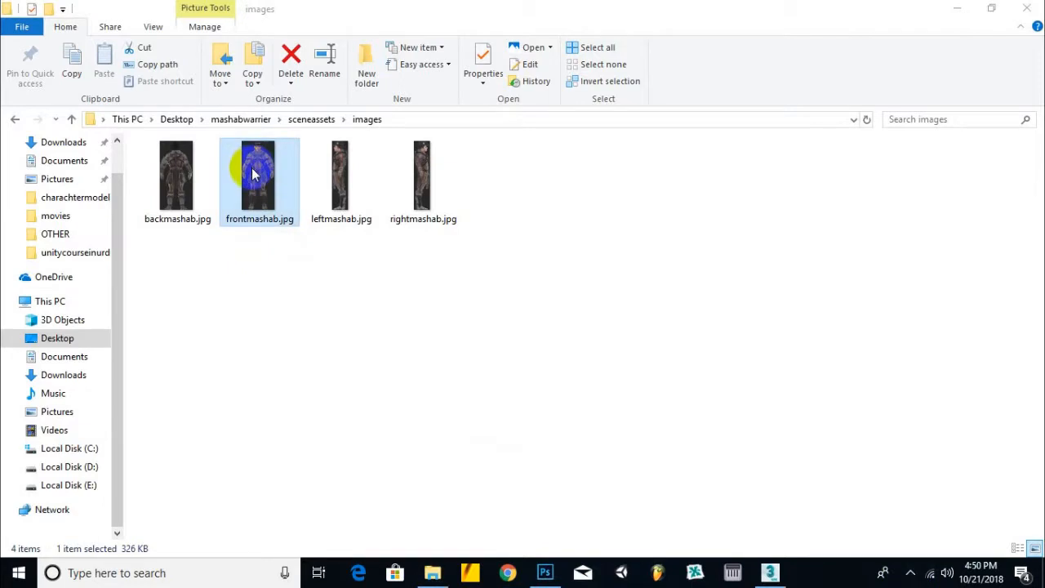
drag(252, 163, 517, 171)
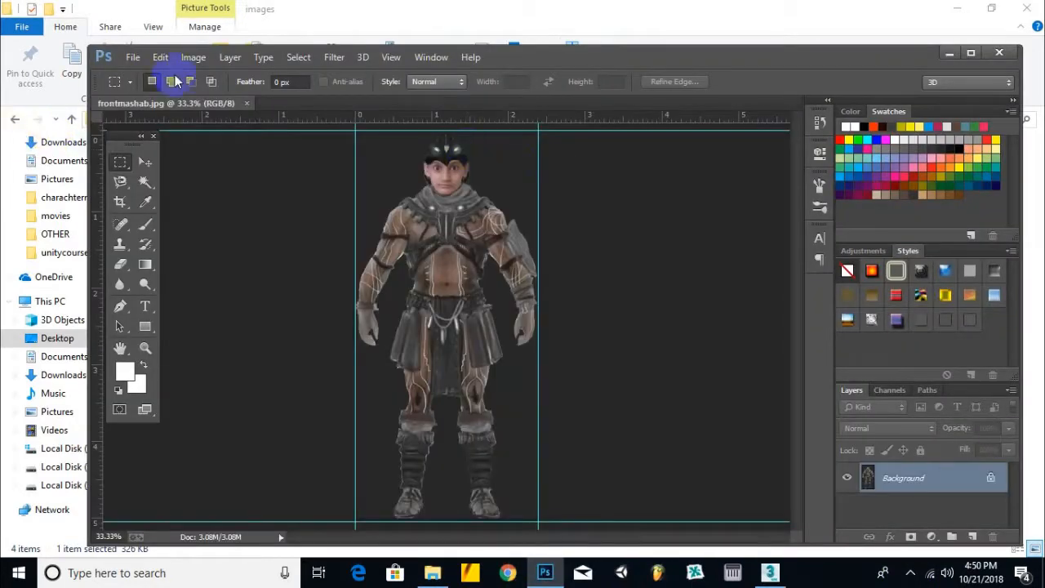
- Work out the front image's proportional size in Image Size, trying a width of 100 pixels and settling on a height of 150 pixels
click(193, 57)
click(210, 165)
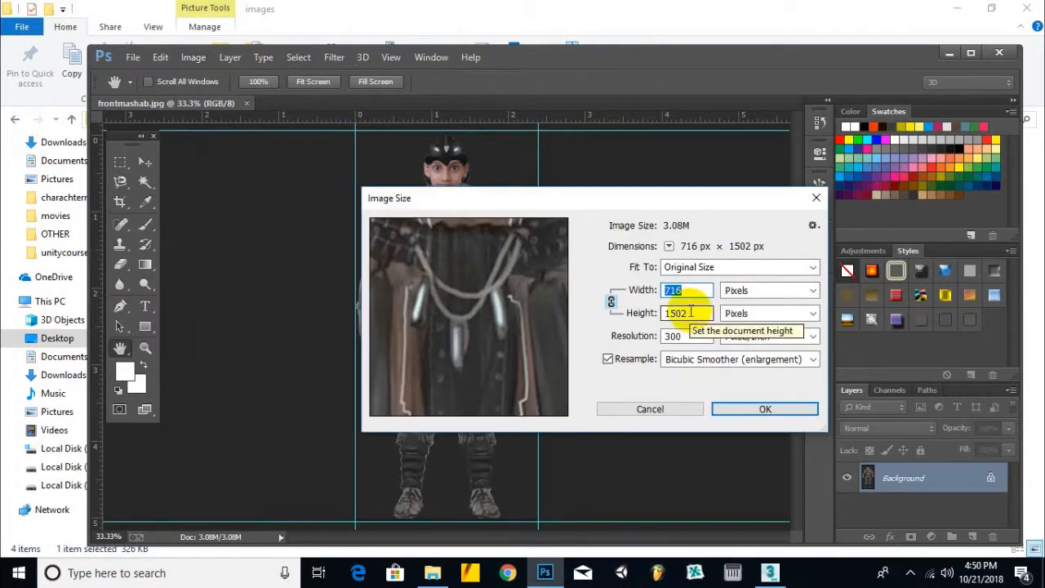
text(100)
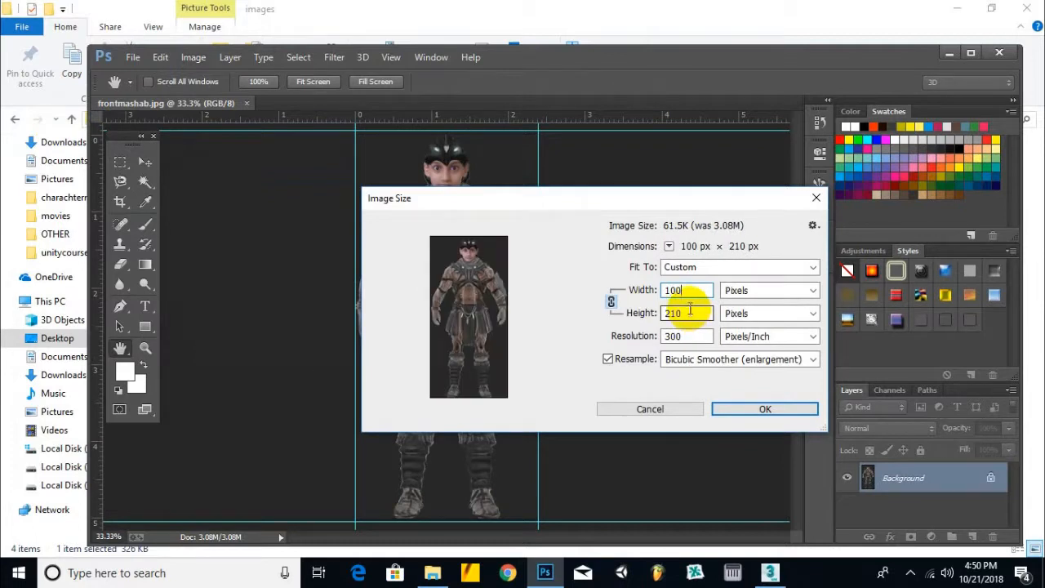
drag(681, 313, 653, 318)
click(674, 312)
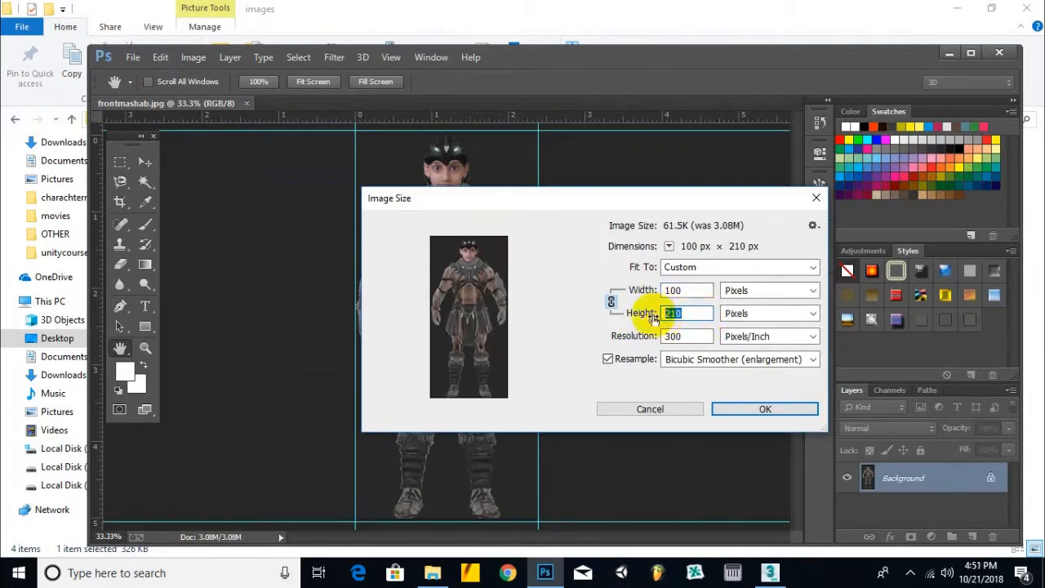
click(694, 315)
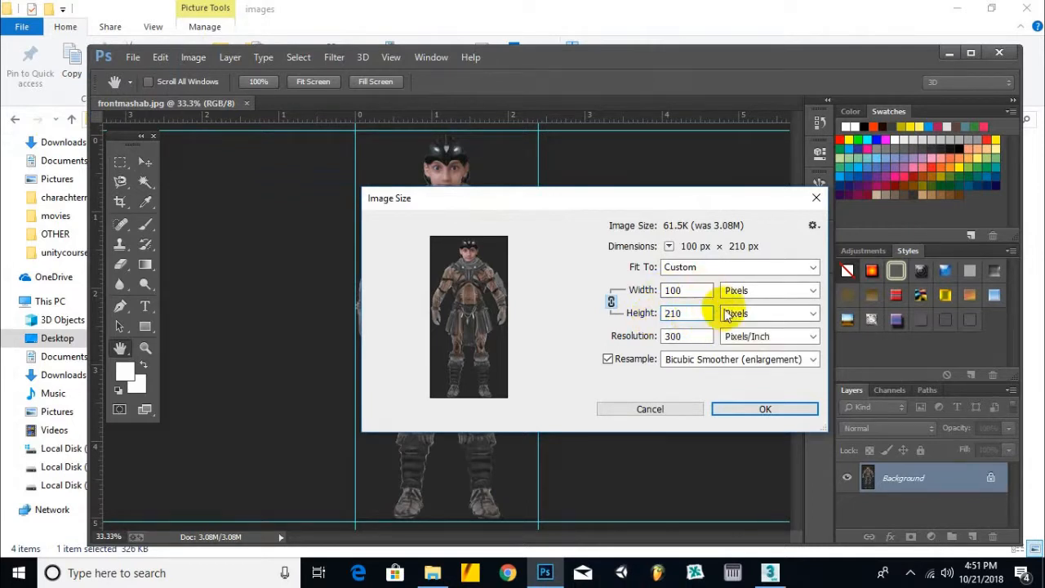
drag(695, 313, 652, 319)
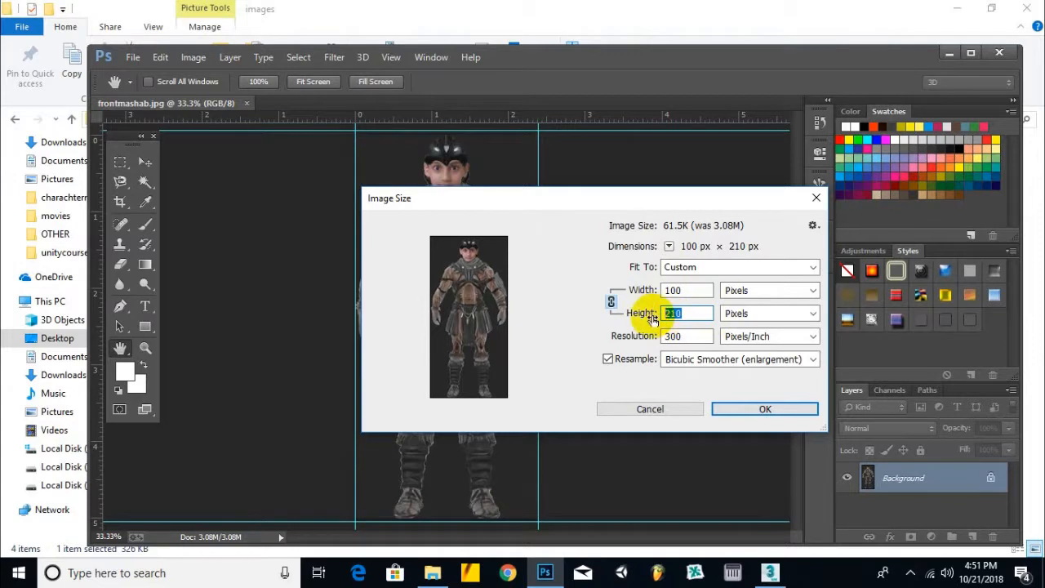
text(150)
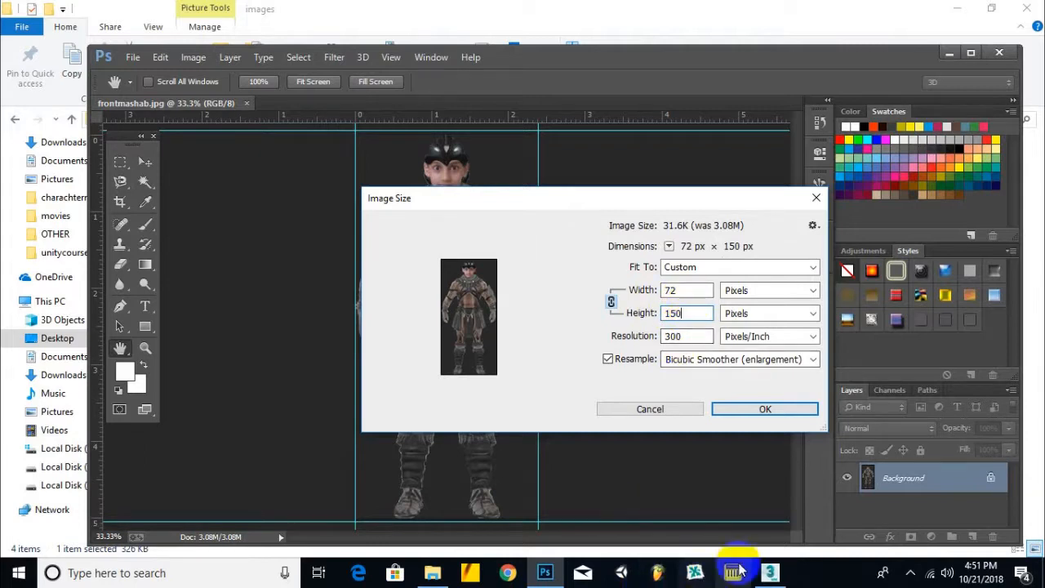
- Switch to 3ds Max, draw a plane about 884 by 632 units in the Front viewport and set its length and width segments to 1
click(771, 574)
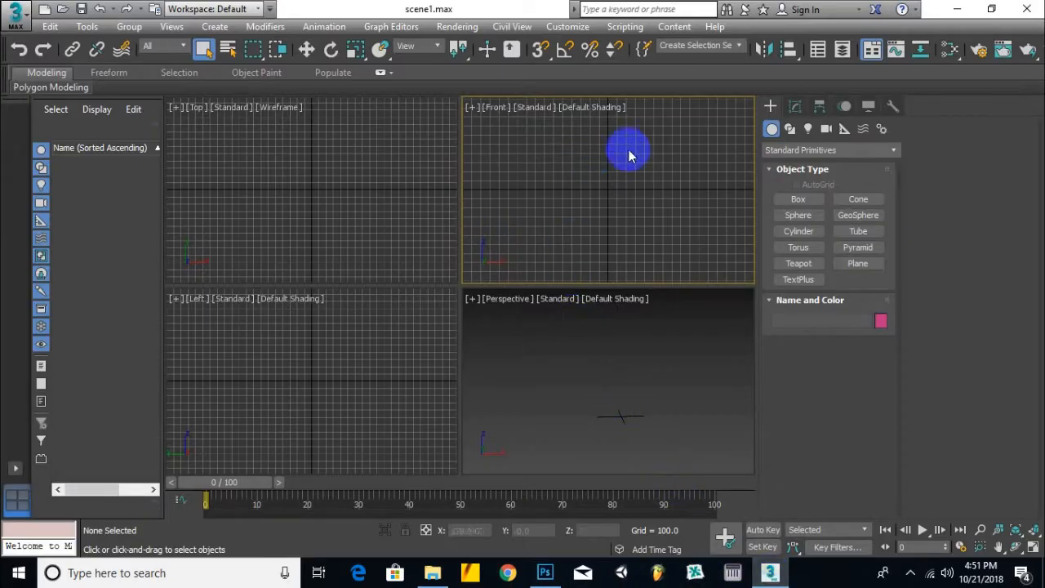
click(865, 270)
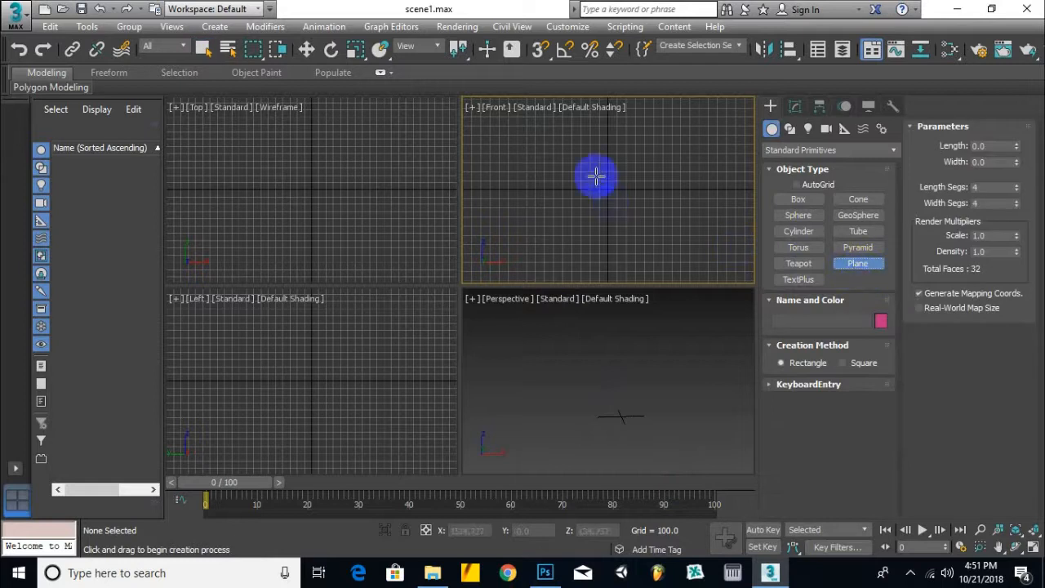
drag(572, 129, 631, 211)
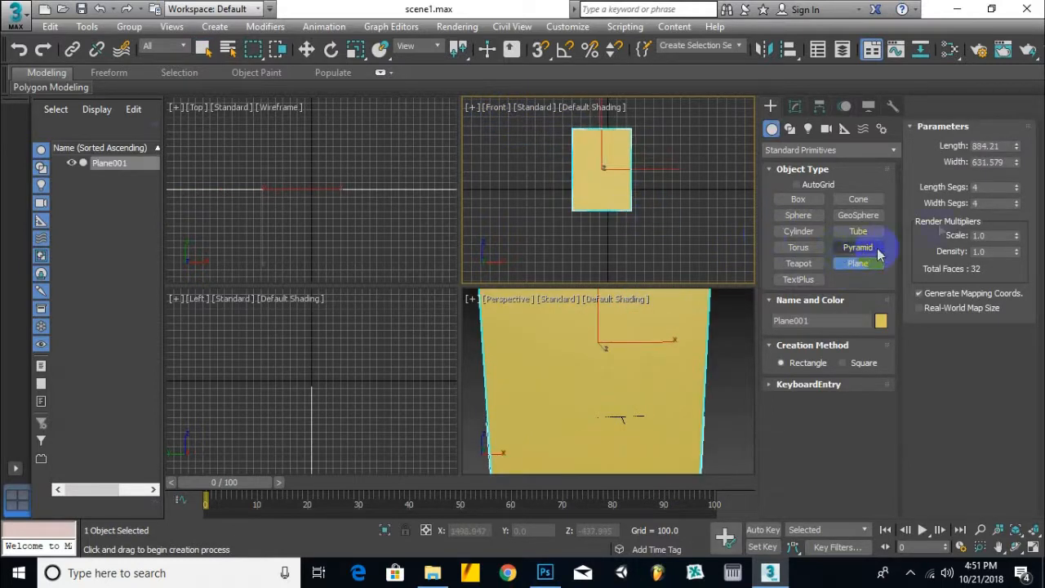
click(983, 187)
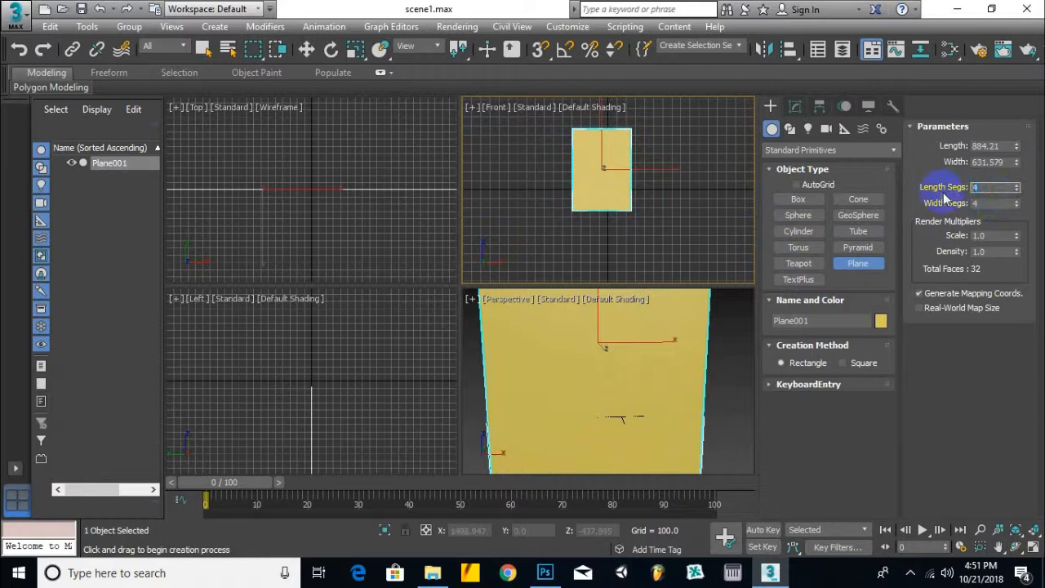
text(1)
click(996, 203)
text(1)
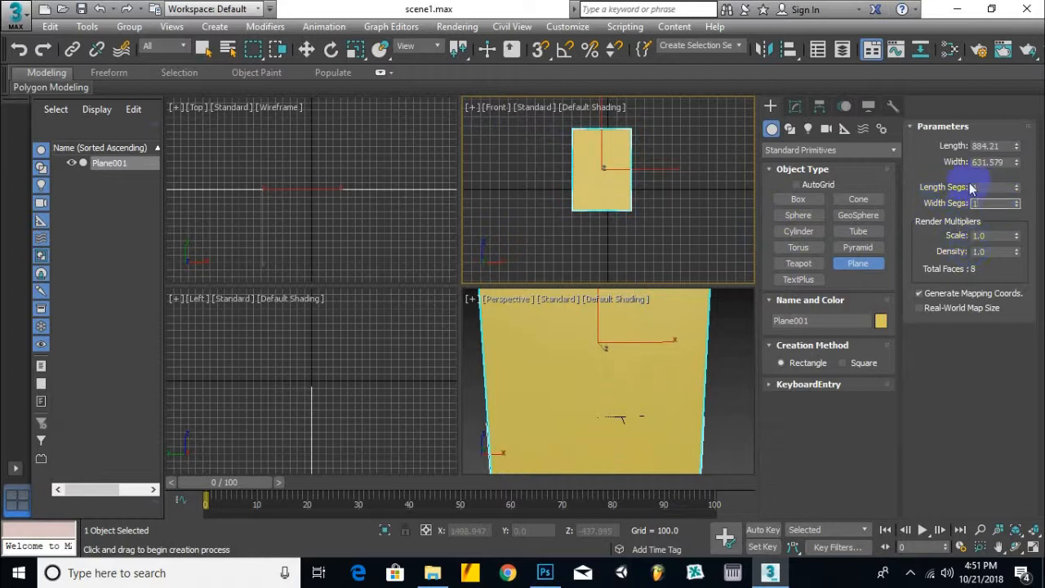
- Set the plane's length to 150 and its width to 72
click(1004, 147)
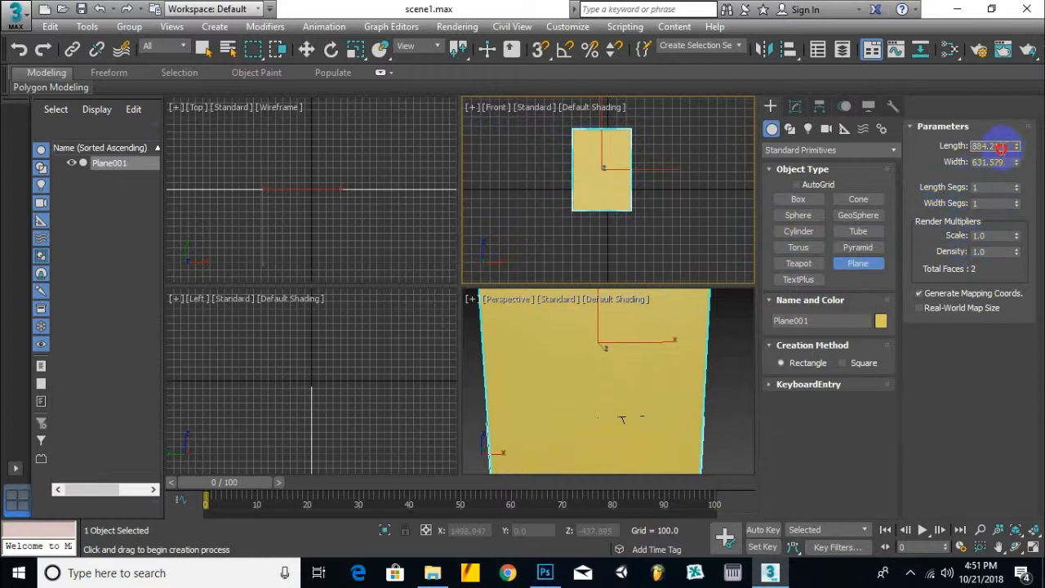
text(150)
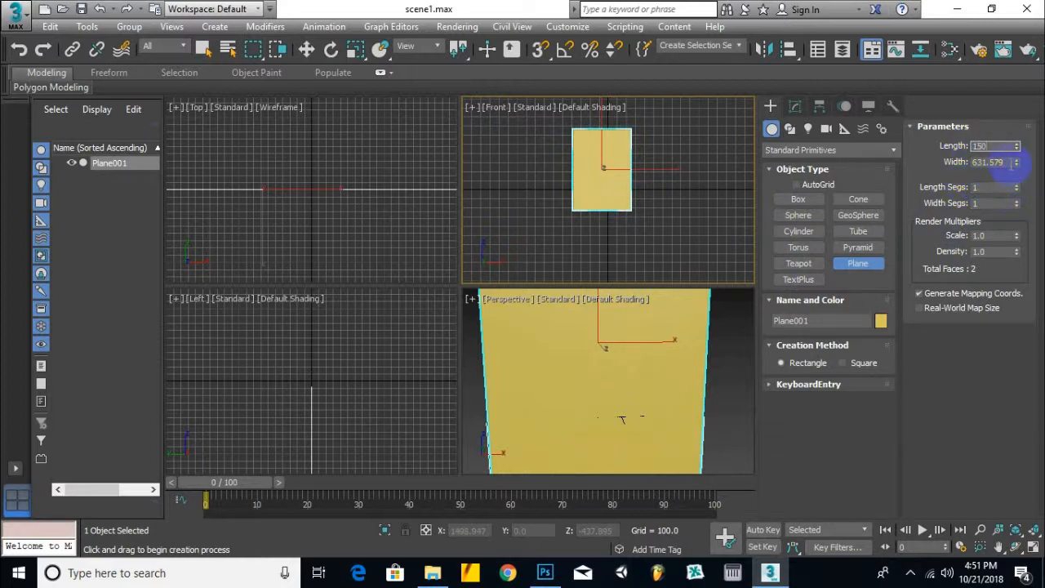
key(Tab)
text(72)
key(Return)
click(576, 189)
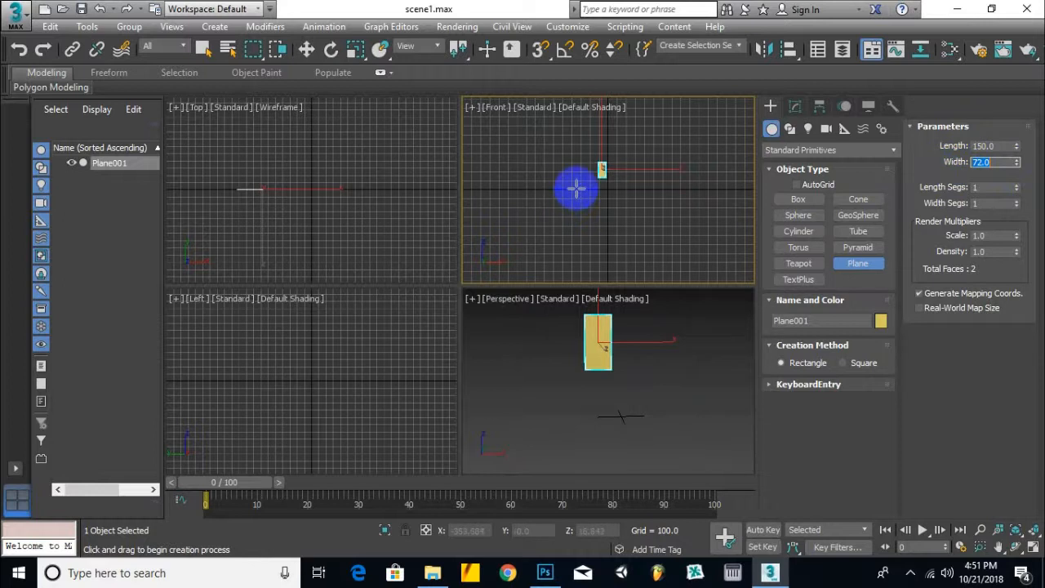
- Move the plane in the Front viewport to about X -8, Z 92 so that it stands on the grid's horizontal axis
scroll(577, 343, up, 2)
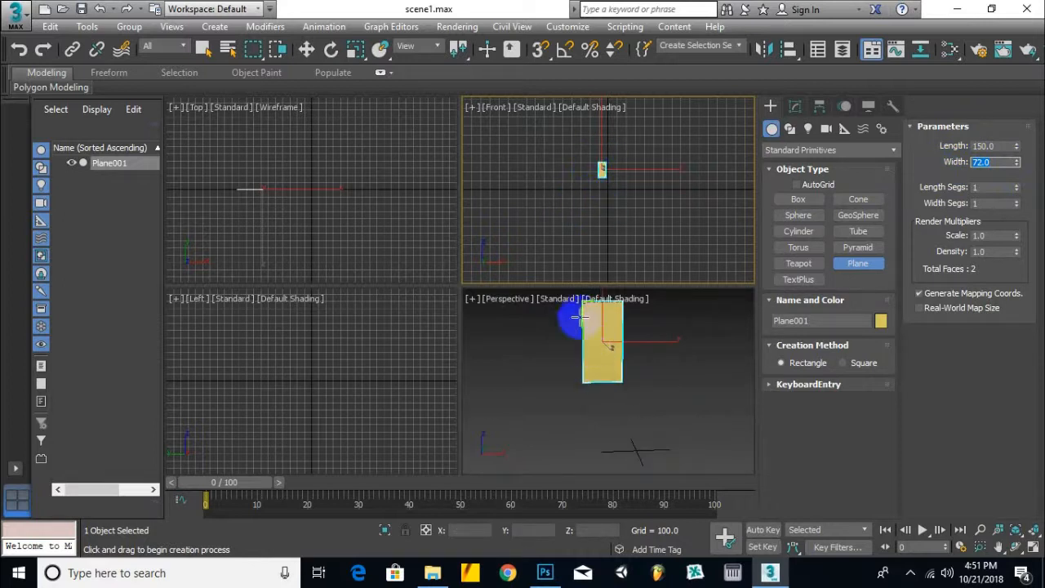
click(306, 49)
mouse_move(601, 169)
mouse_down()
mouse_move(602, 133)
mouse_move(612, 182)
mouse_move(648, 178)
mouse_move(596, 142)
mouse_move(597, 200)
mouse_move(597, 154)
mouse_up()
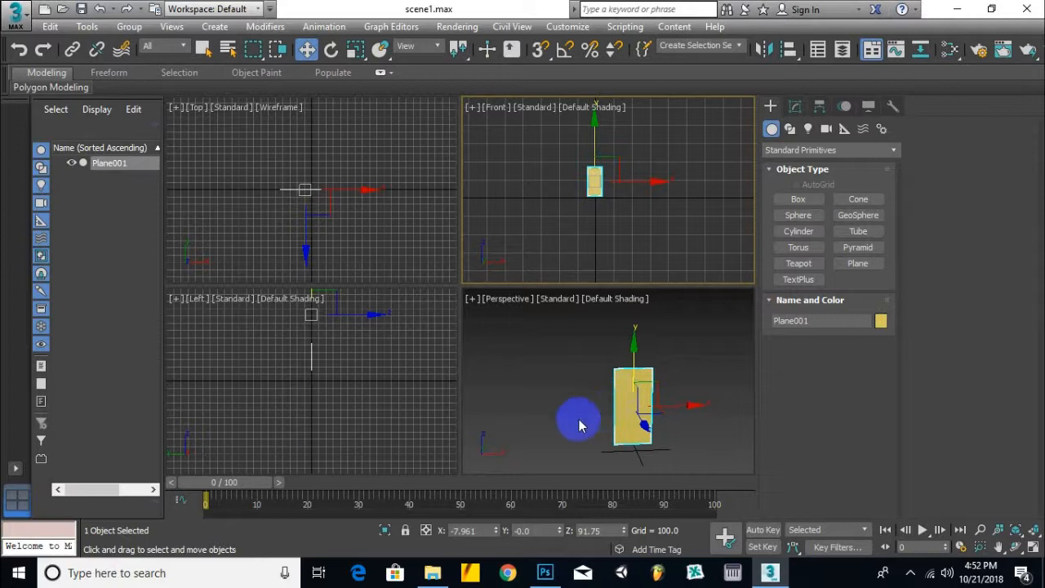
- Enable Backface Cull in the plane's object properties
alt+middle_drag(559, 384, 602, 411)
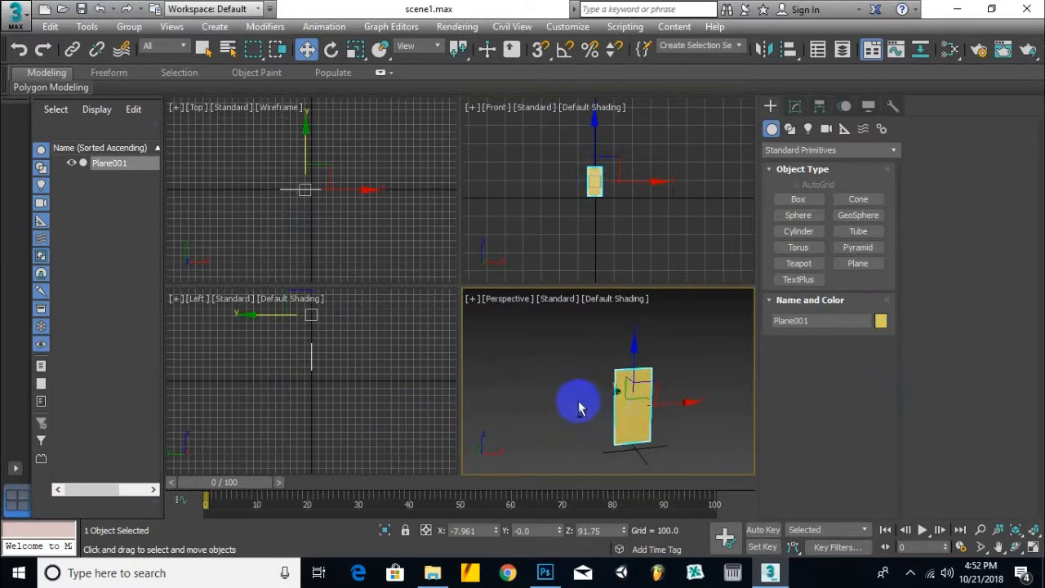
right_click(626, 401)
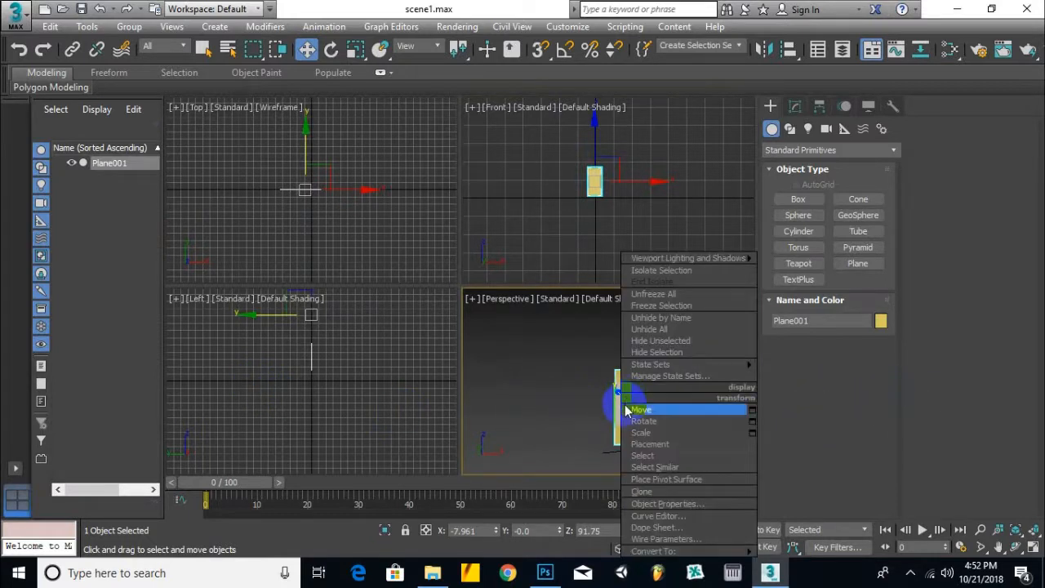
click(665, 504)
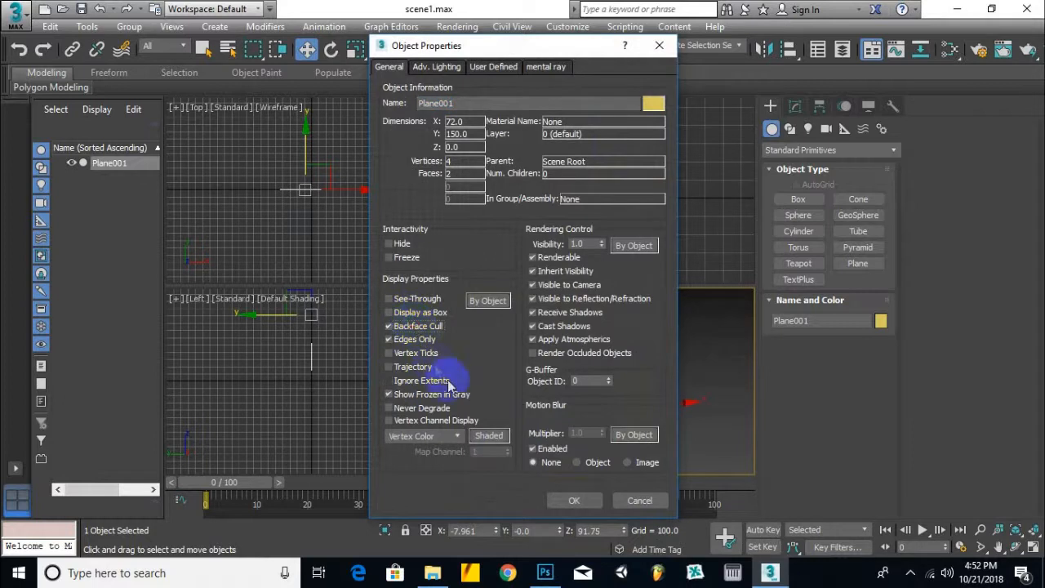
click(571, 500)
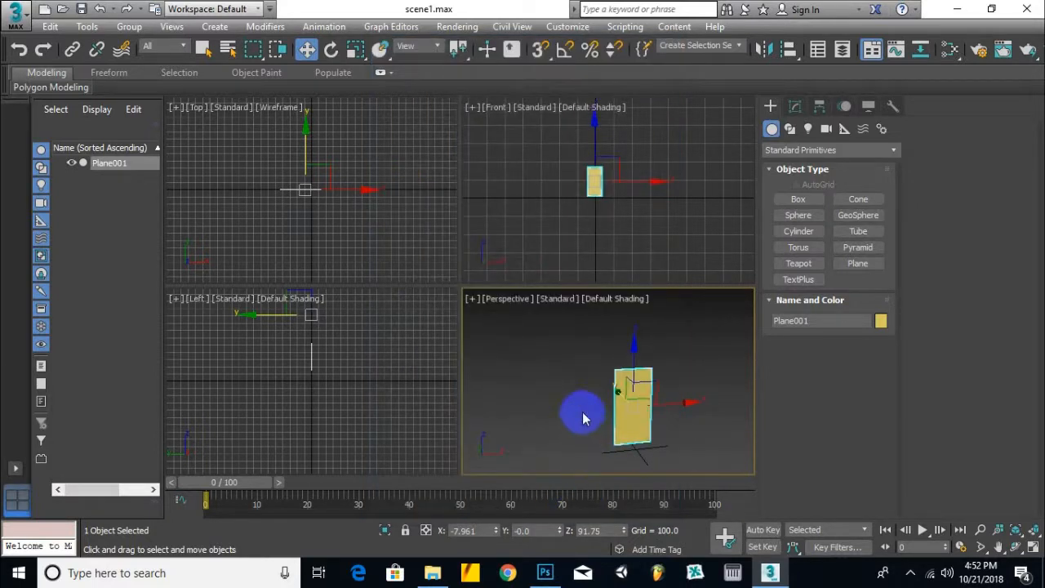
- Move the plane back along the Y axis to about Y 28
alt+middle_drag(573, 414, 605, 405)
drag(611, 391, 604, 384)
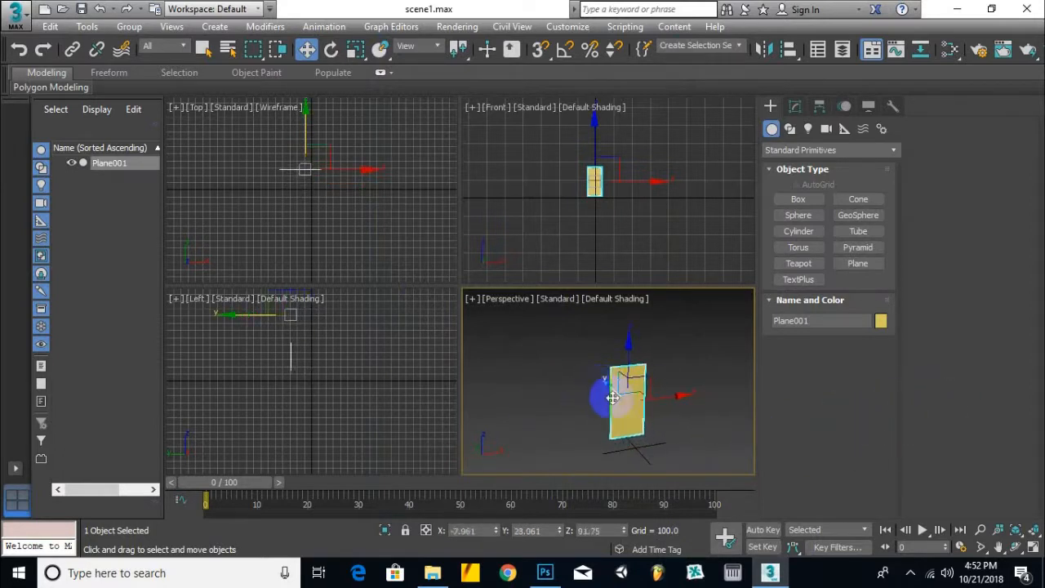
middle_drag(646, 418, 602, 385)
scroll(570, 370, up, 4)
alt+middle_drag(584, 435, 568, 433)
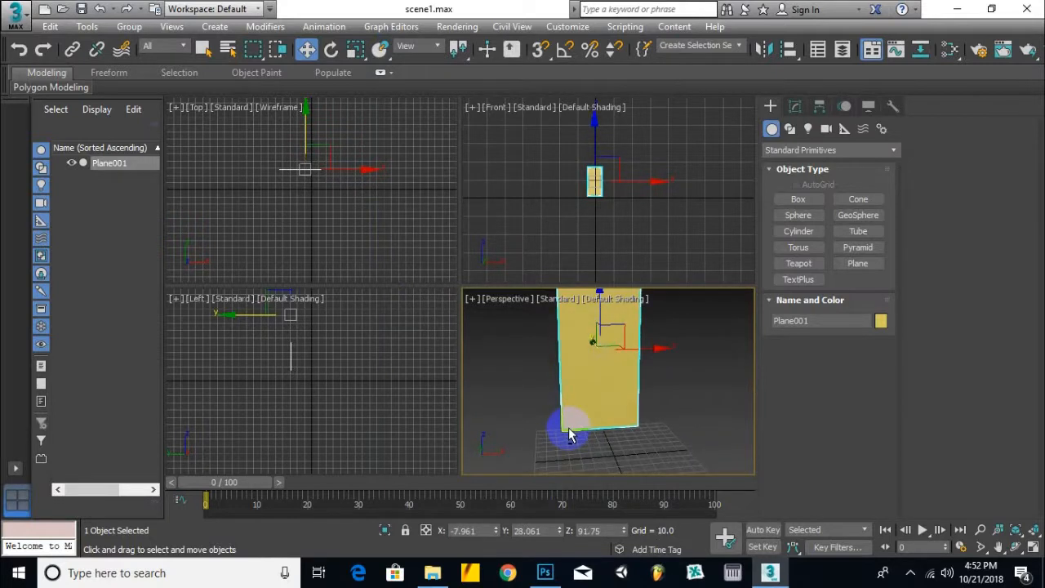
- Rename the reference plane frontreference
right_click(133, 168)
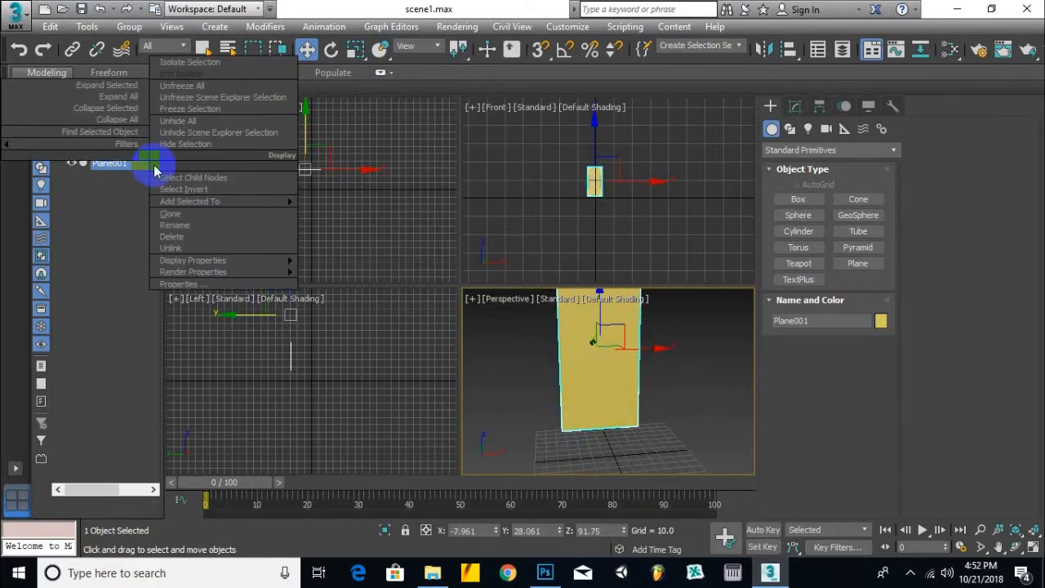
click(187, 225)
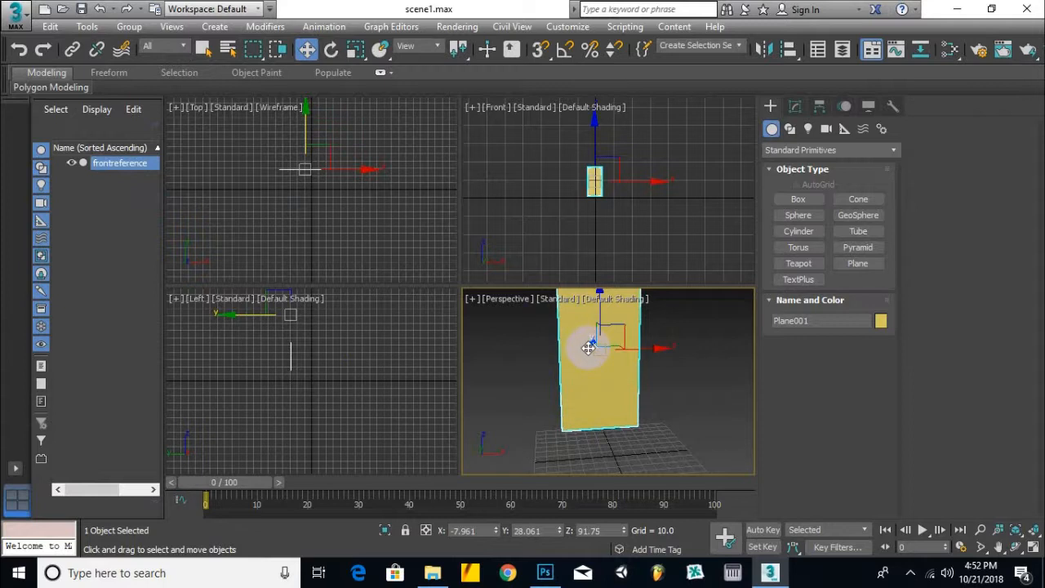
click(330, 51)
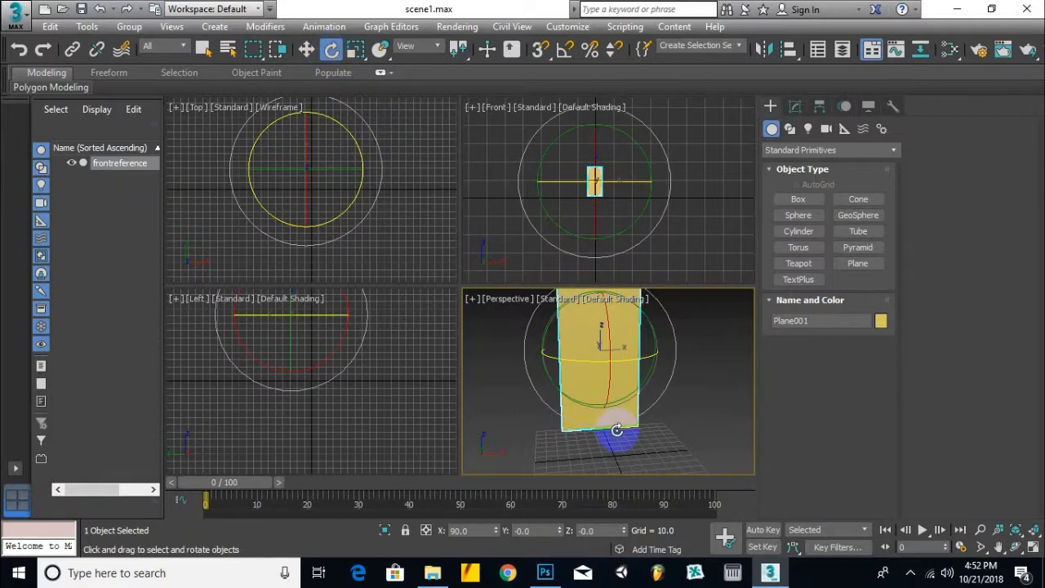
drag(646, 355, 350, 393)
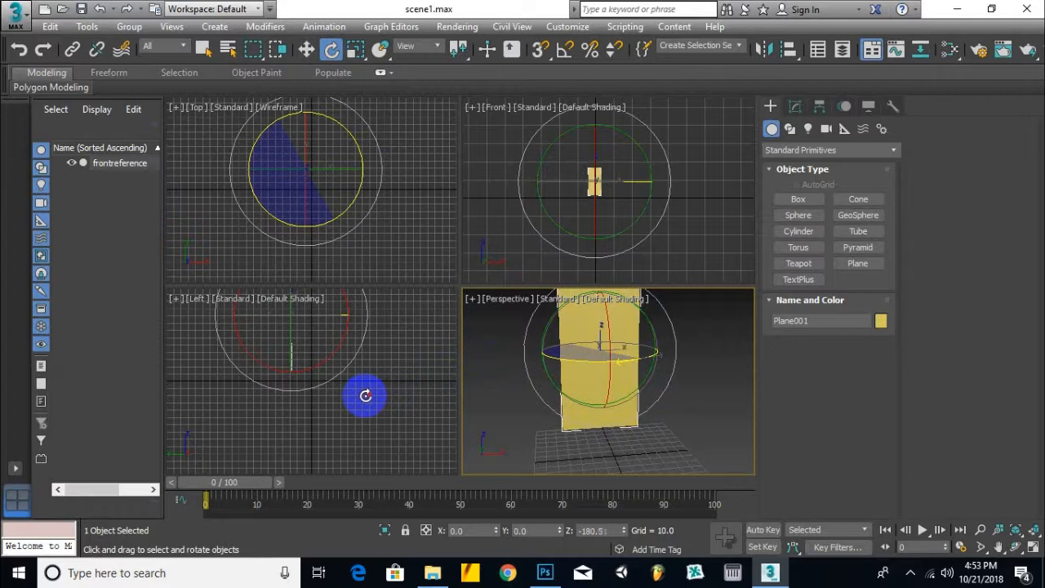
shift+drag(366, 395, 365, 396)
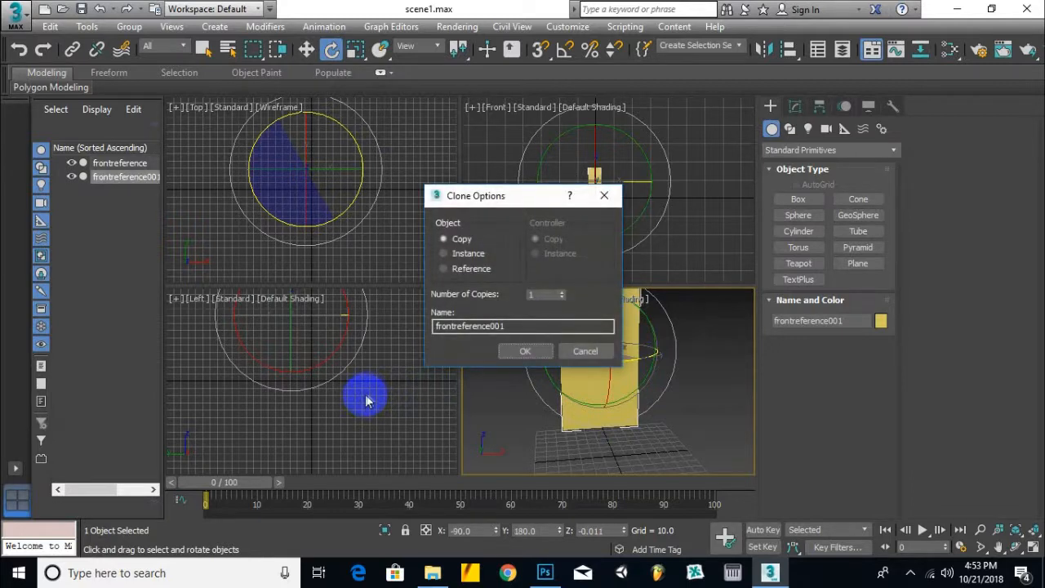
click(525, 351)
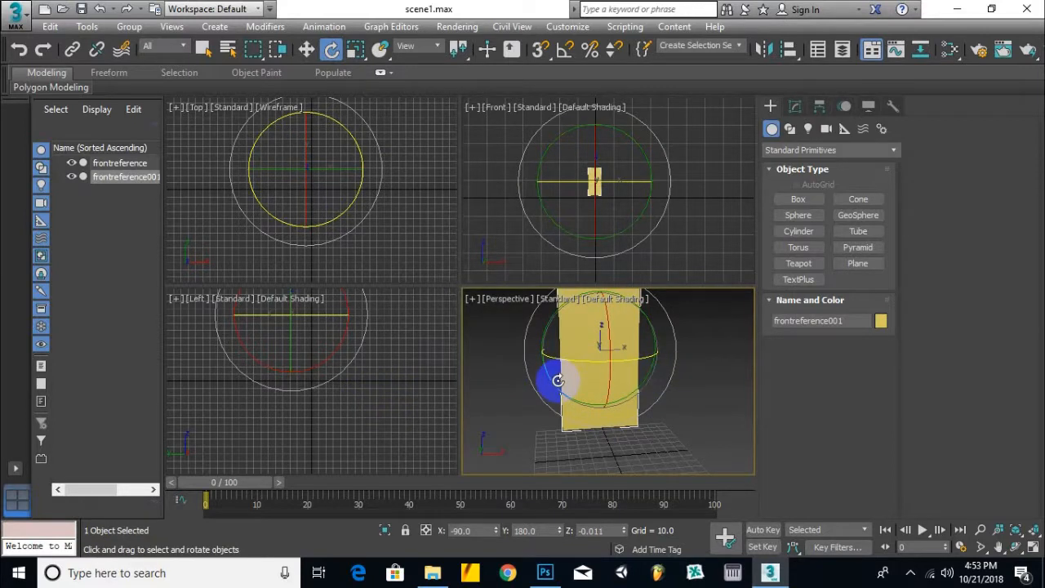
key(ctrl+z)
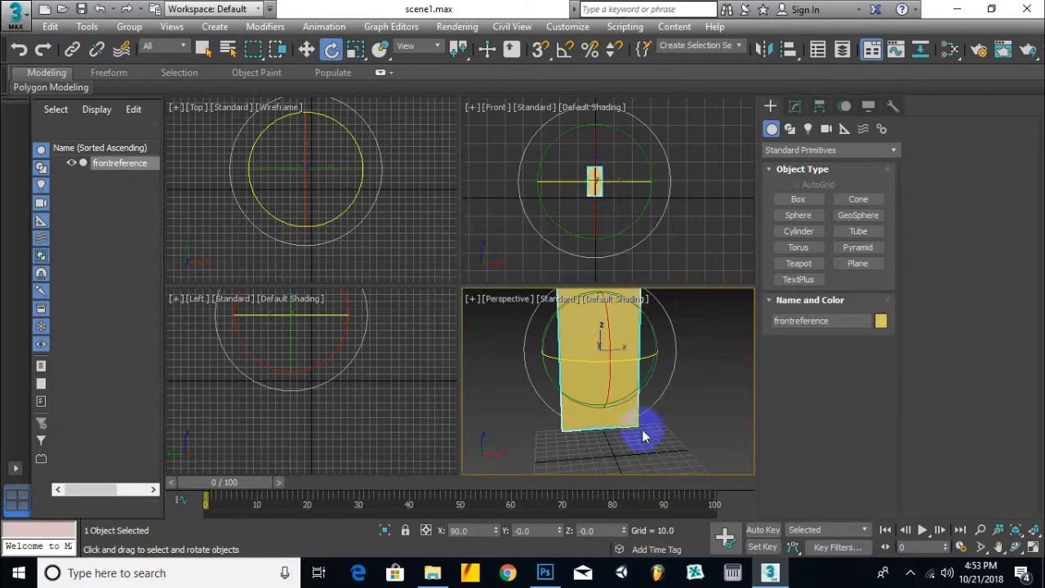
- Make a single copy of frontreference rotated about 180 degrees around the Z axis
drag(643, 377, 621, 353)
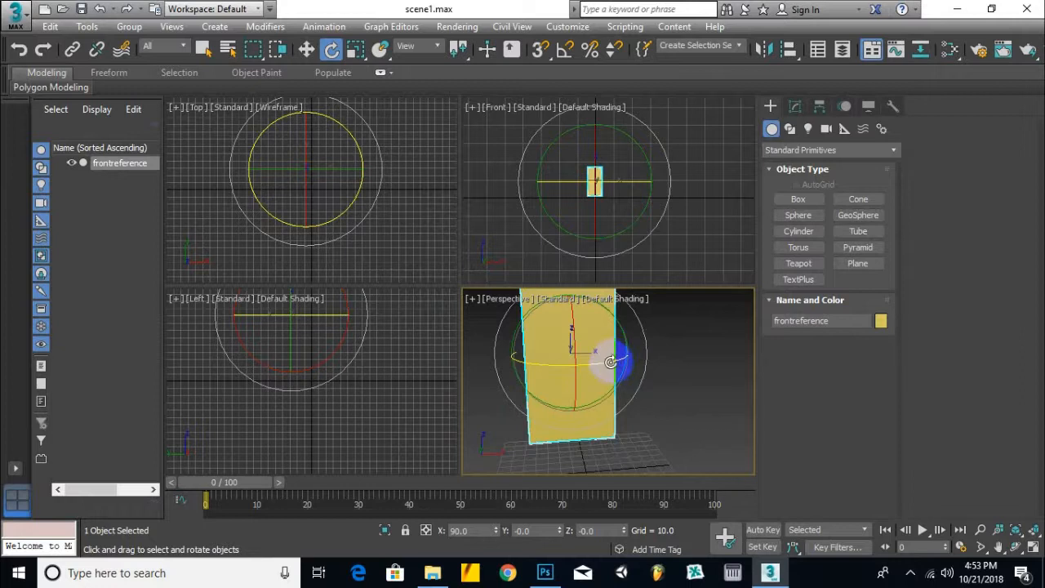
mouse_move(618, 360)
mouse_down()
mouse_move(326, 395)
mouse_move(338, 397)
mouse_up()
click(523, 350)
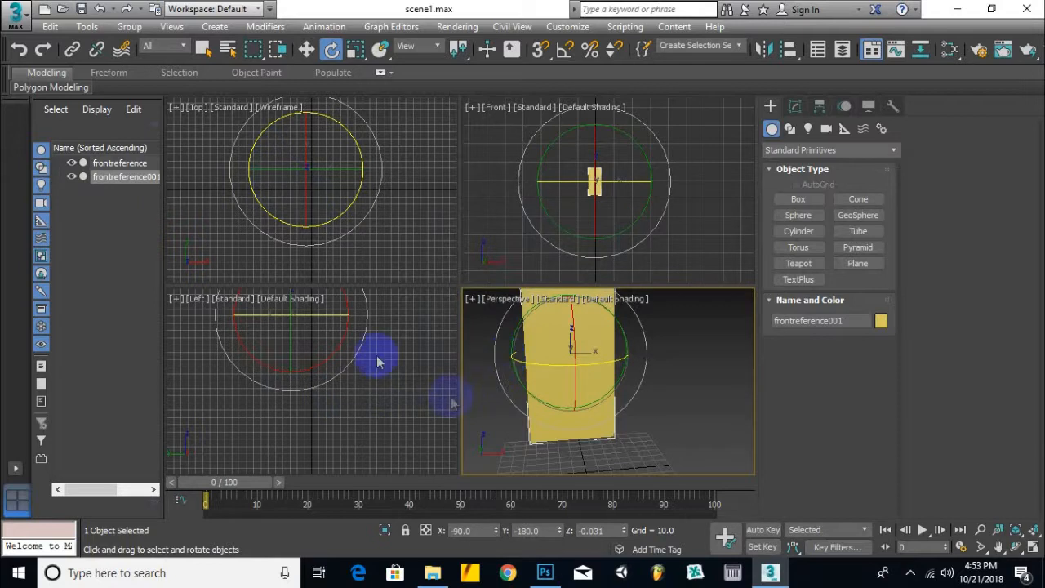
- Move the rotated copy forward along the Y axis to about Y -53, apart from frontreference
click(306, 49)
drag(565, 343, 570, 360)
alt+middle_drag(570, 360, 556, 390)
drag(518, 378, 539, 378)
mouse_move(539, 378)
alt+middle_down()
mouse_move(729, 448)
mouse_move(543, 371)
alt+middle_up()
- Clone the rotated plane as an independent copy named backreference
right_click(139, 175)
click(166, 235)
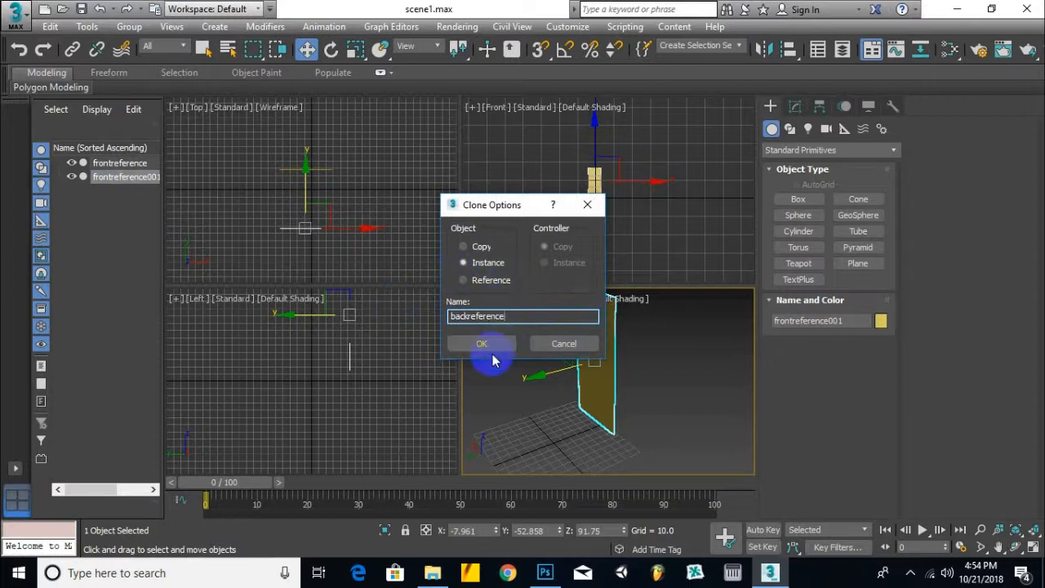
click(479, 249)
click(481, 343)
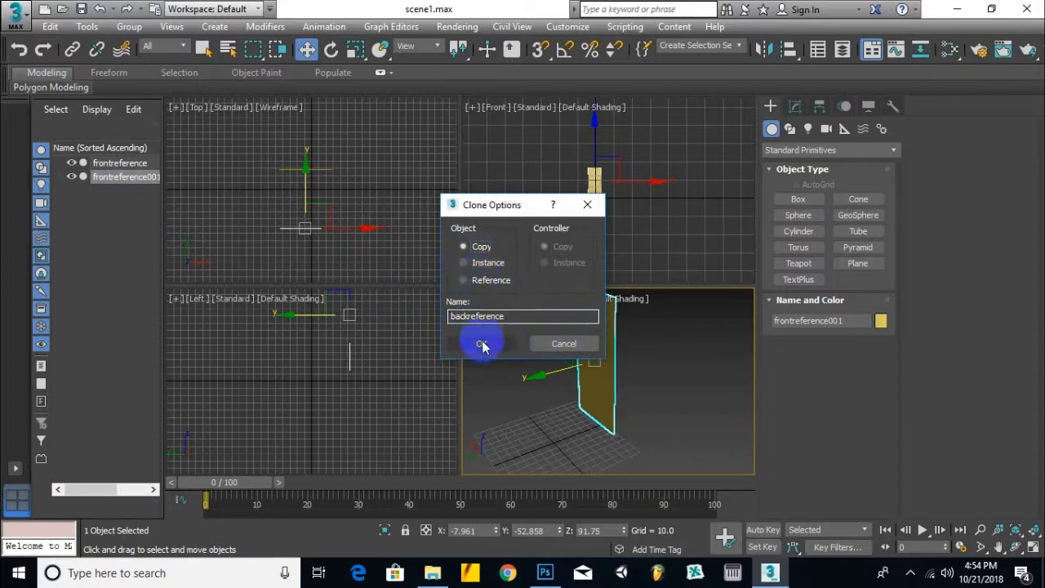
- Delete the intermediate plane frontreference001
click(694, 373)
click(569, 398)
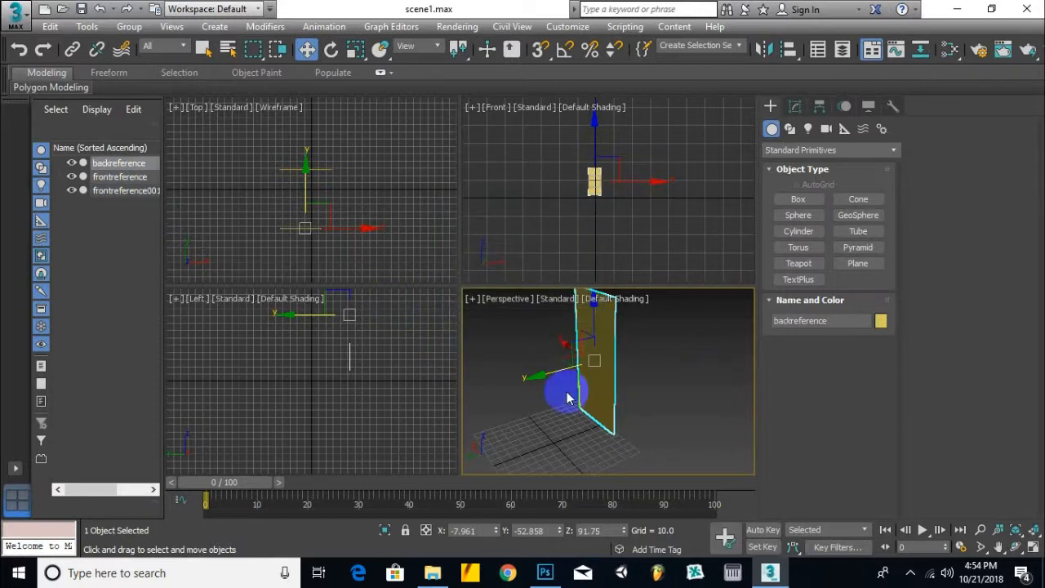
click(123, 190)
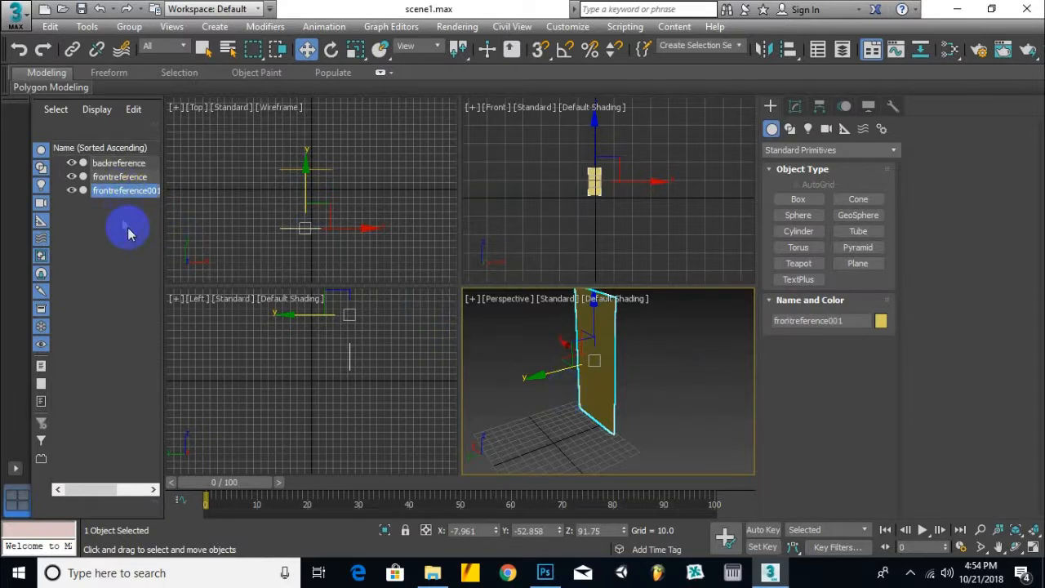
key(Delete)
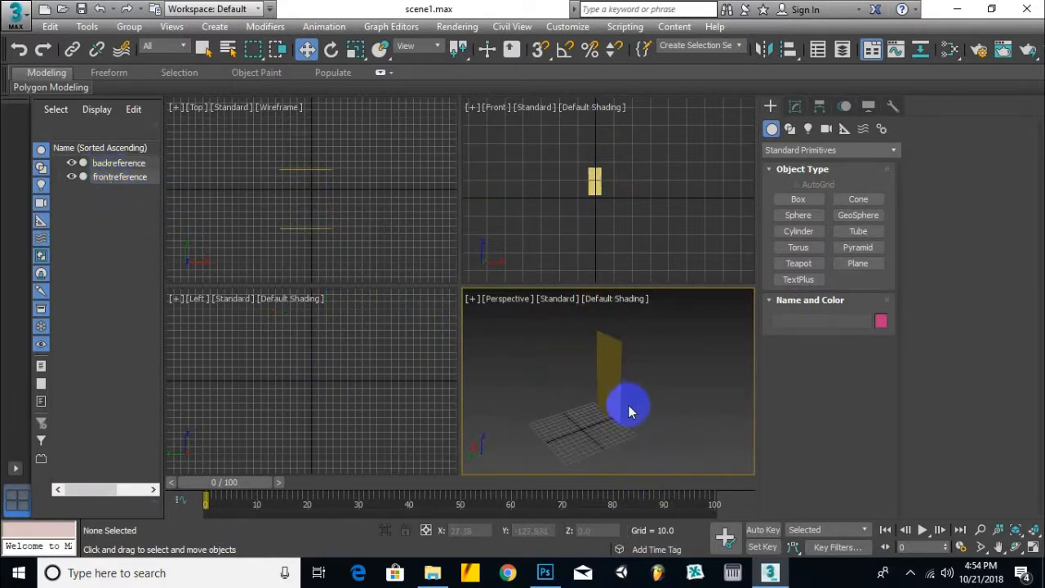
- Examine the backreference and frontreference planes from both sides in the Perspective viewport
scroll(633, 408, up, 3)
scroll(627, 412, down, 8)
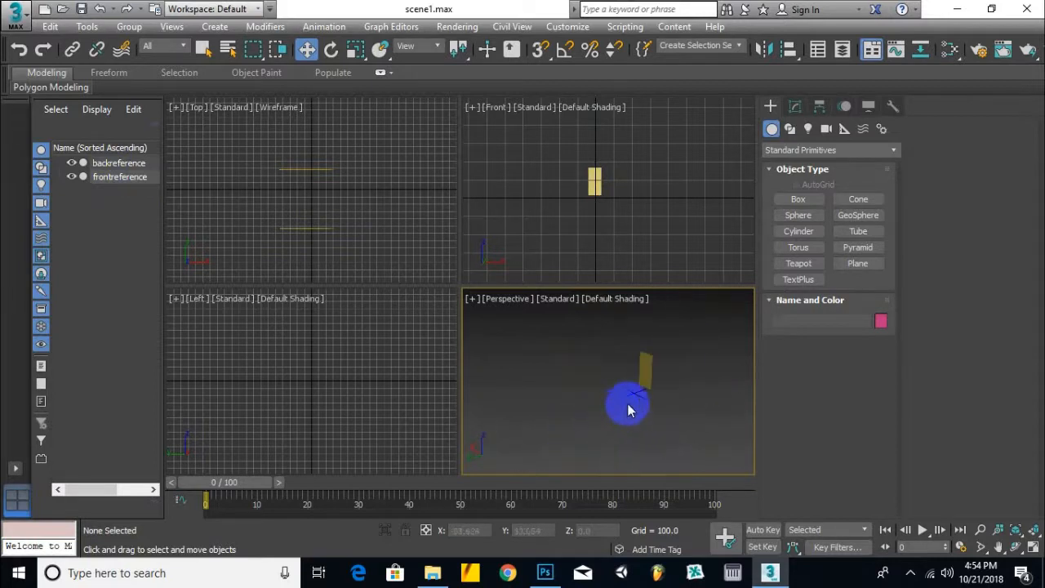
click(533, 386)
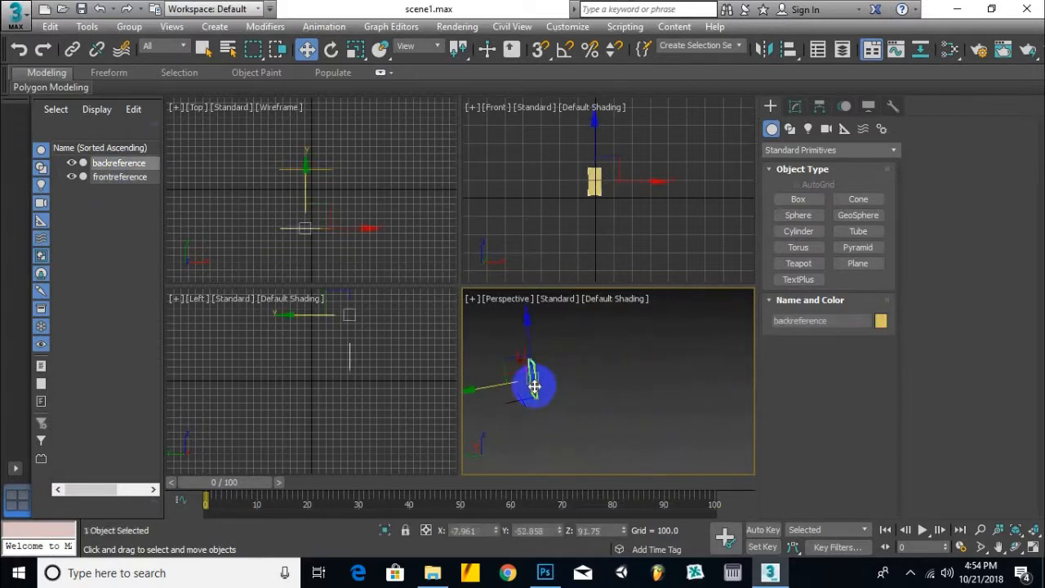
alt+middle_drag(574, 422, 487, 397)
scroll(563, 352, up, 6)
middle_drag(585, 395, 633, 340)
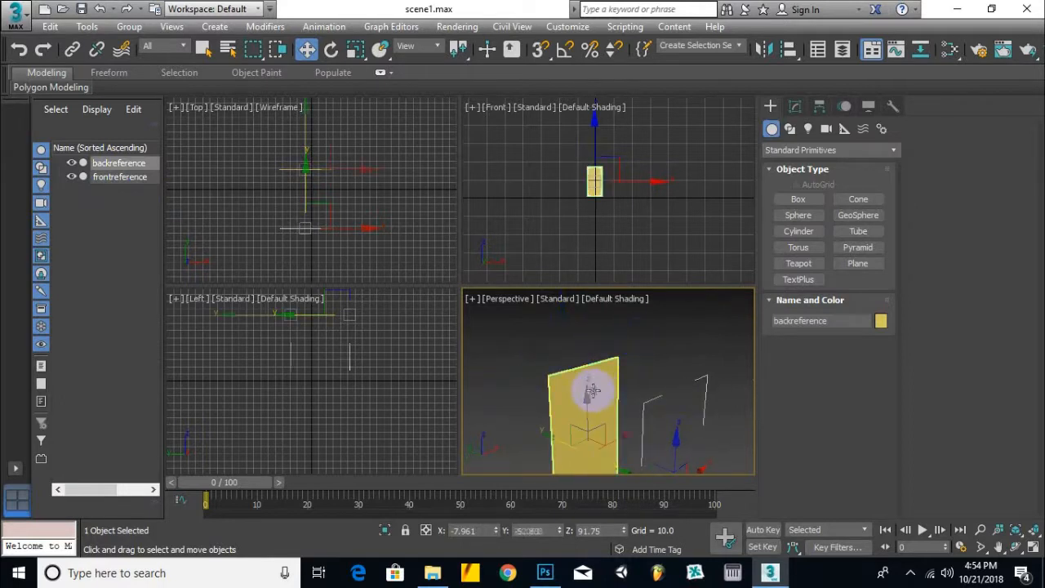
- Create a copy of frontreference rotated about 90 degrees around the Z axis, naming it leftreference
click(595, 391)
middle_drag(678, 425, 689, 335)
scroll(656, 376, down, 3)
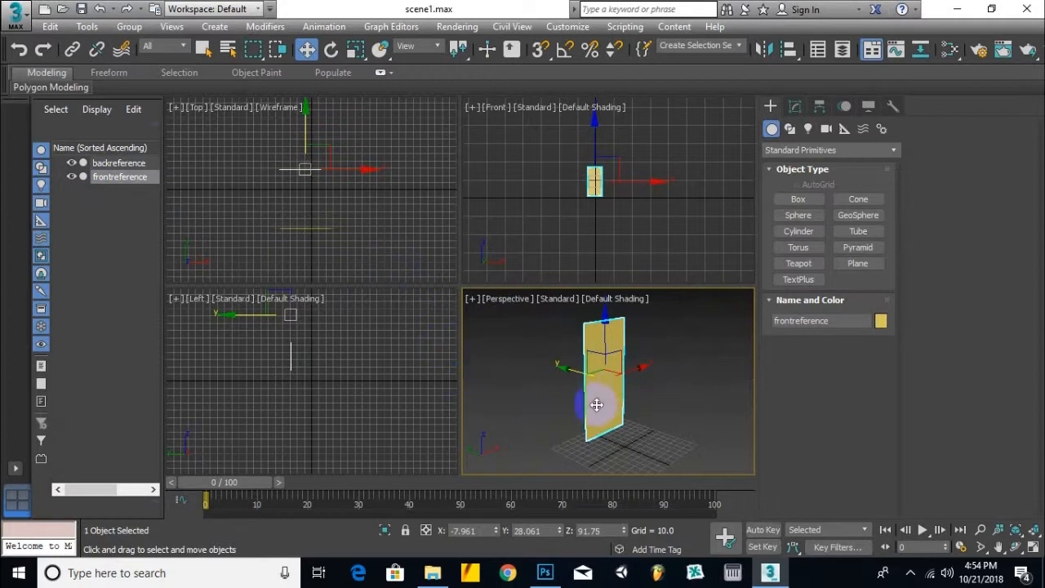
click(330, 49)
drag(635, 397, 494, 409)
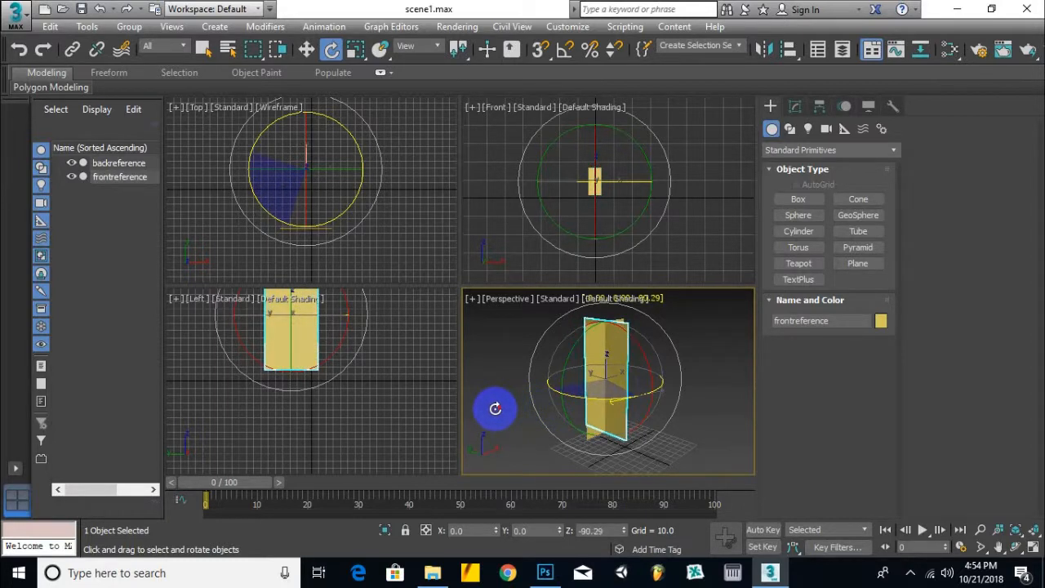
shift+drag(494, 409, 495, 413)
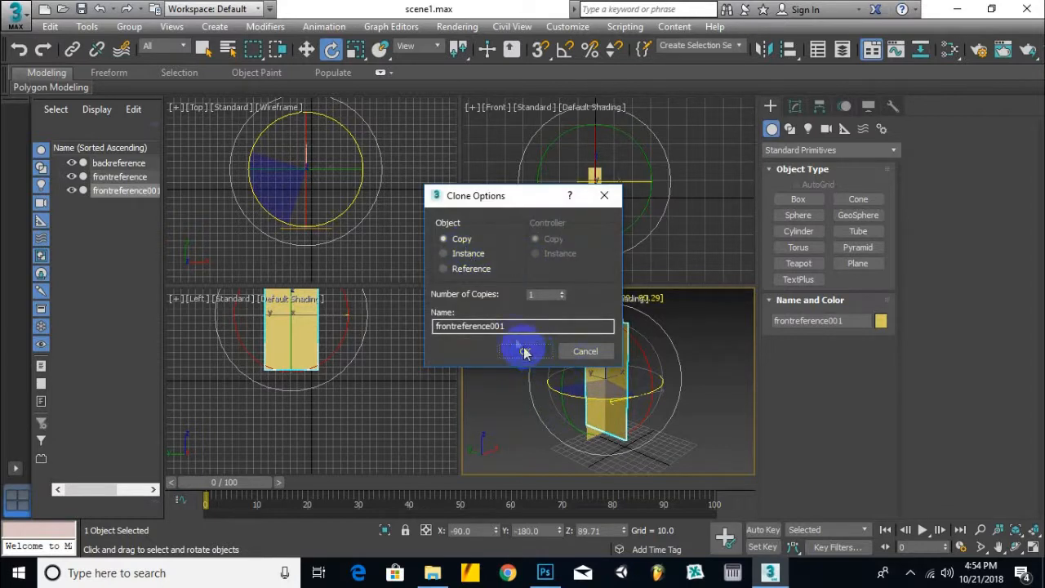
drag(506, 326, 426, 329)
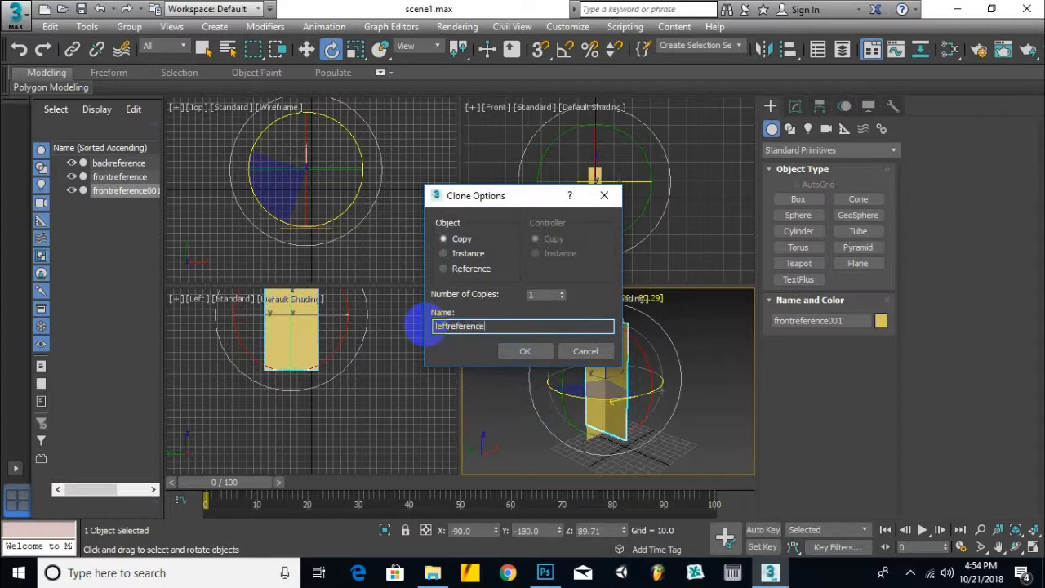
click(531, 352)
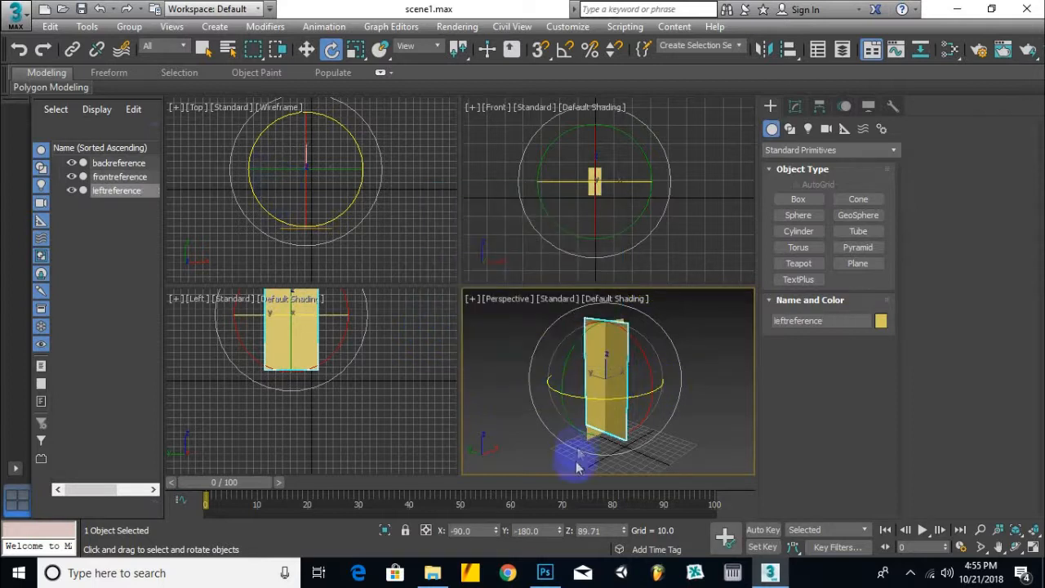
- Move leftreference along the X axis to about X 39
click(306, 49)
drag(629, 374, 604, 413)
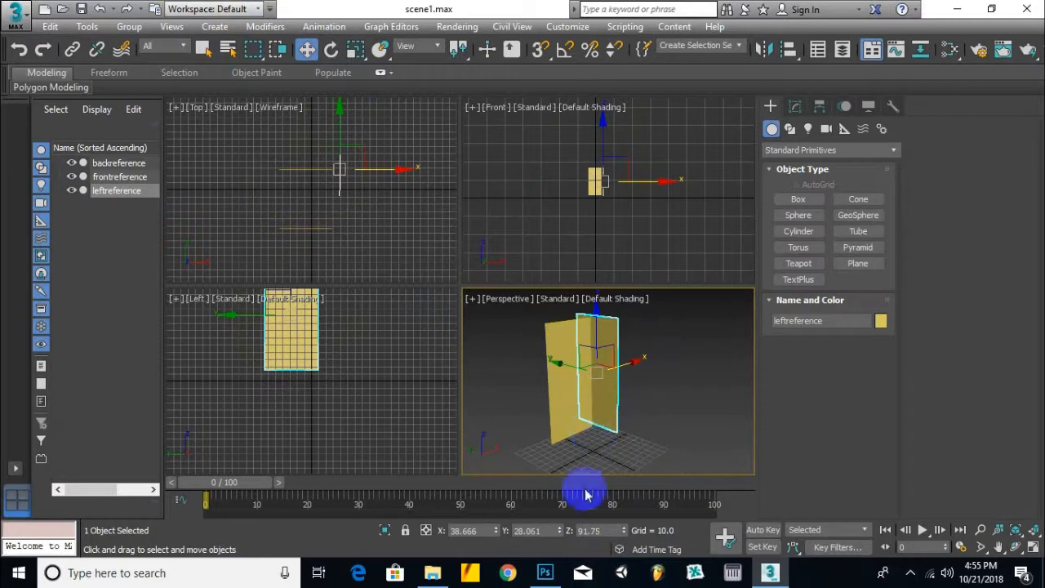
- Switch to the images folder in File Explorer and open leftmashab.jpg in Photoshop
click(431, 572)
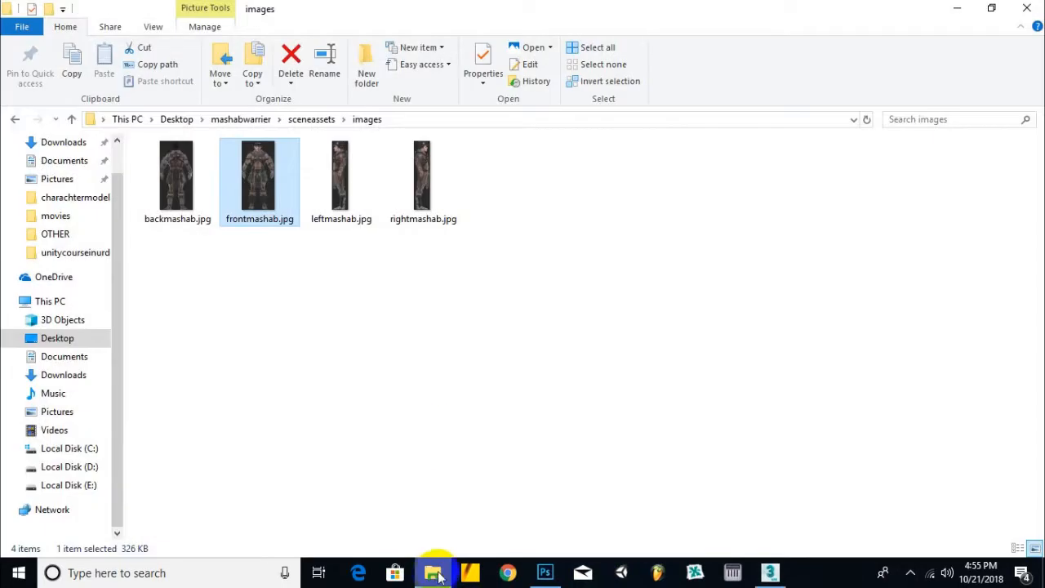
drag(363, 211, 551, 102)
click(665, 408)
click(433, 572)
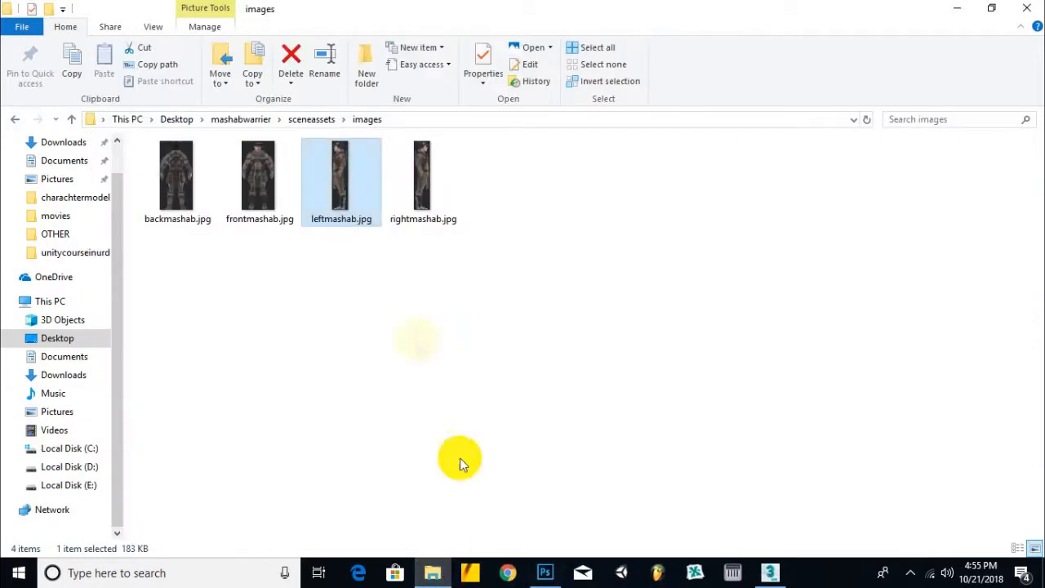
drag(343, 204, 596, 104)
- Check the proportional width of leftmashab.jpg for a height of 150 pixels, and cancel the resize
click(193, 57)
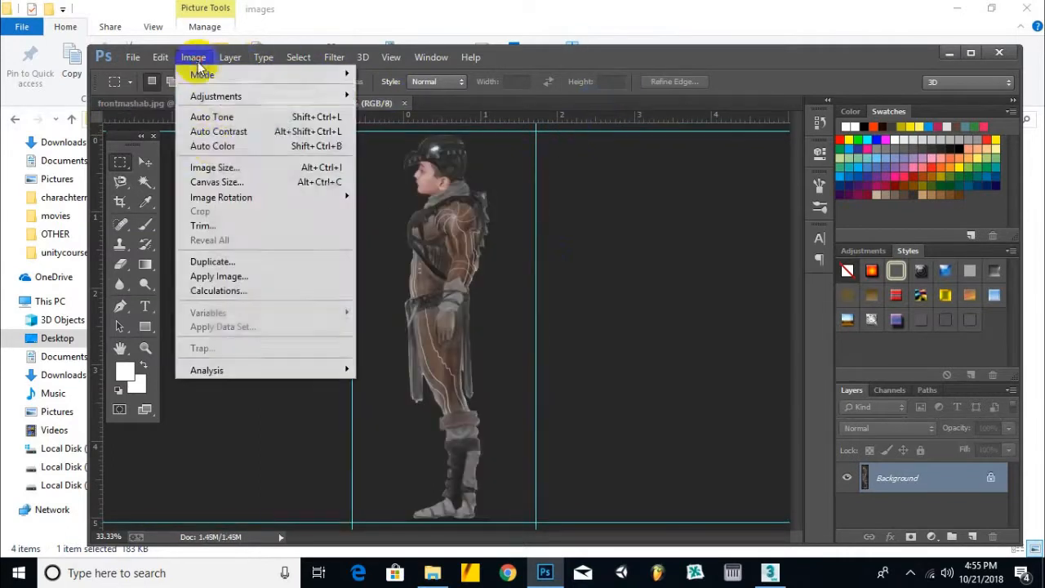
click(216, 169)
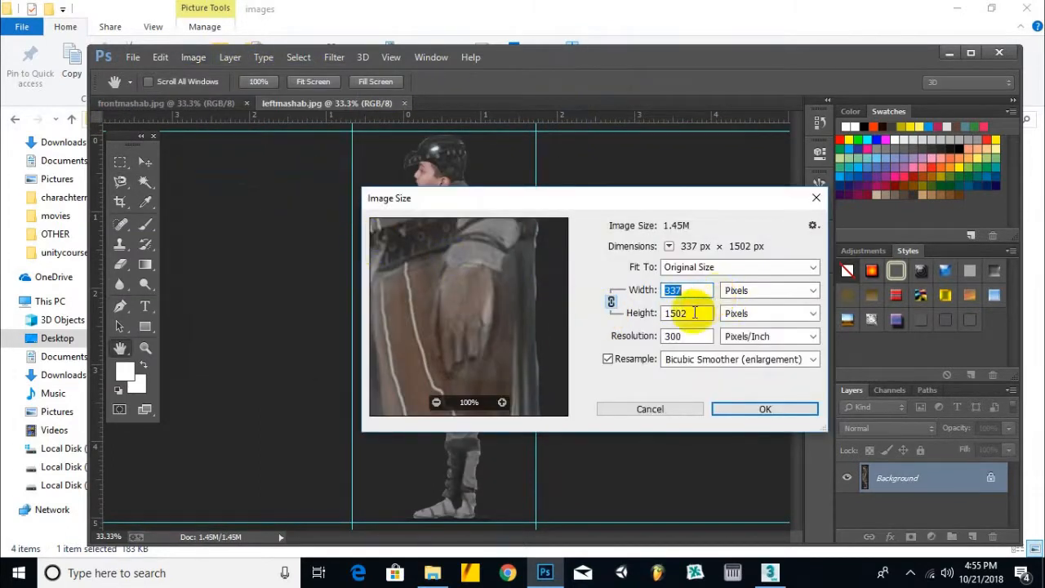
click(685, 313)
text(150)
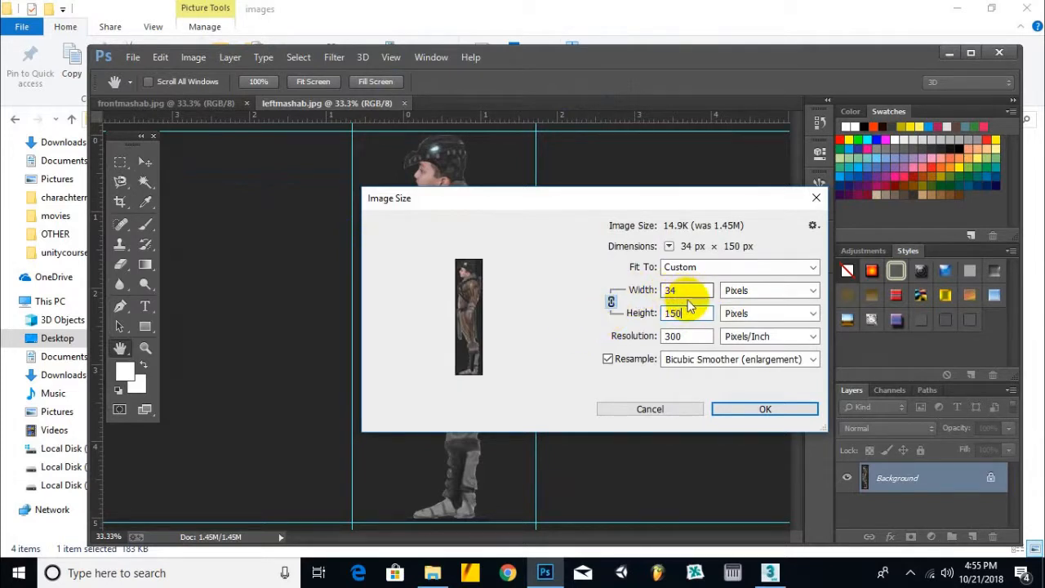
click(671, 408)
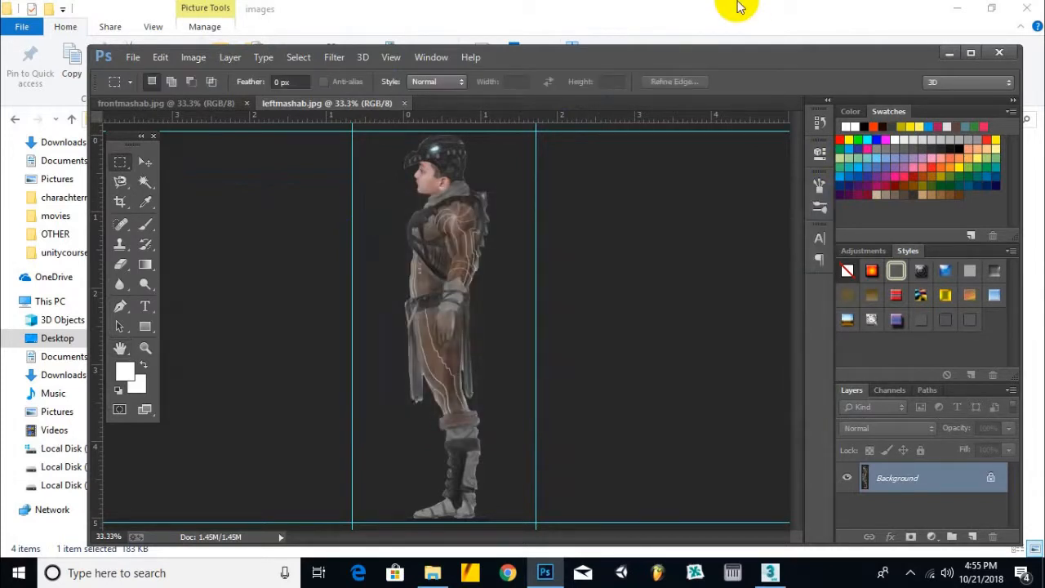
- Switch back to 3ds Max and set the width of leftreference to 34
click(737, 7)
click(770, 572)
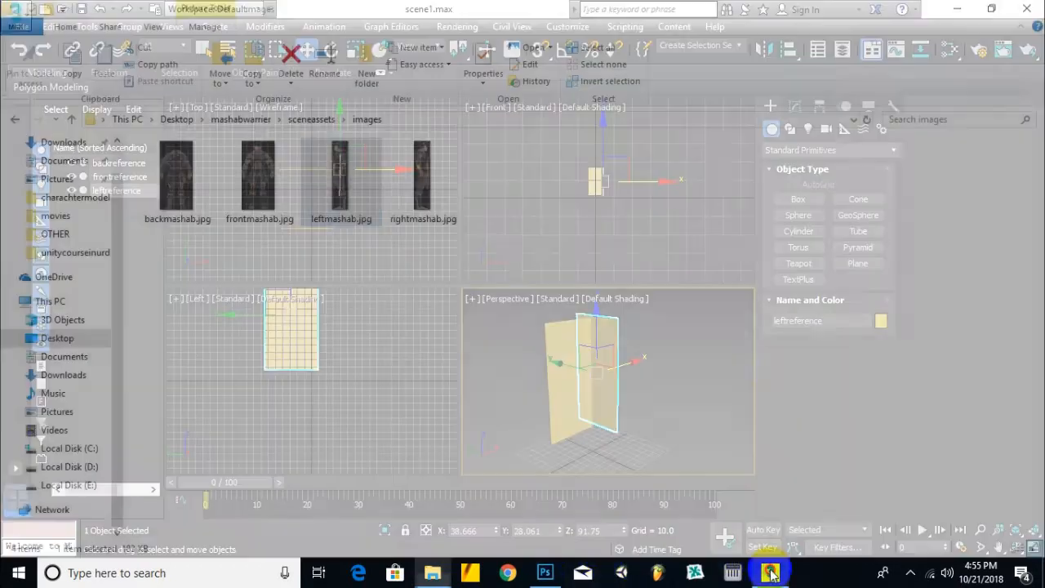
click(796, 107)
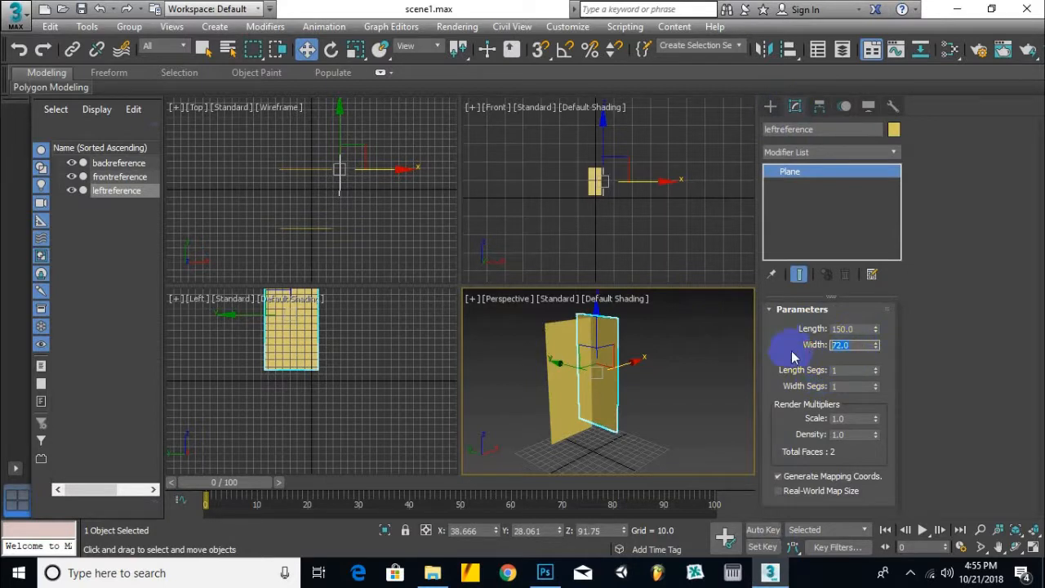
text(34)
key(Return)
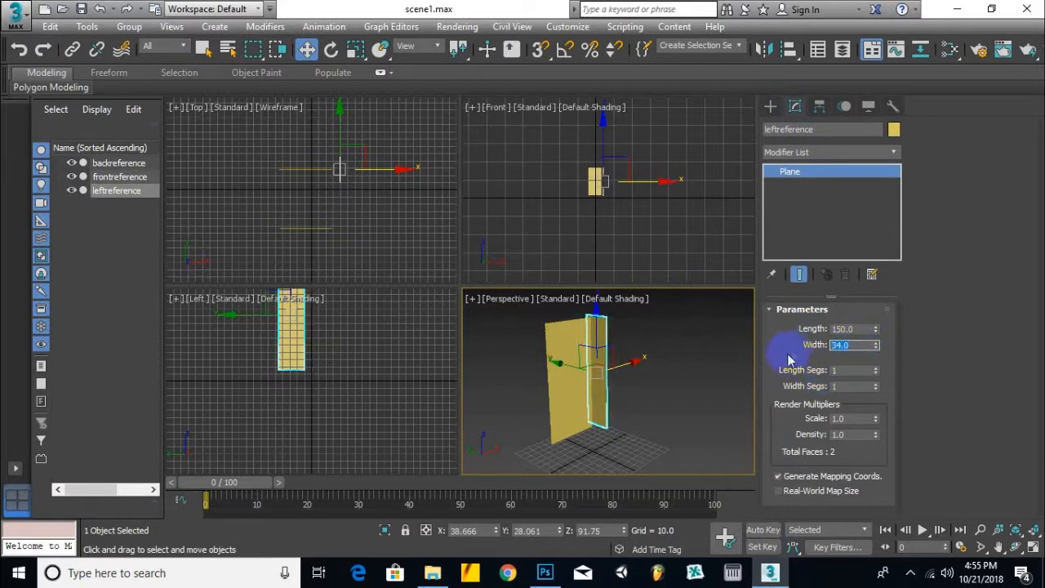
- Move leftreference along the Y axis so that its rear edge lines up with the frontreference plane
scroll(587, 327, up, 6)
middle_drag(657, 409, 654, 365)
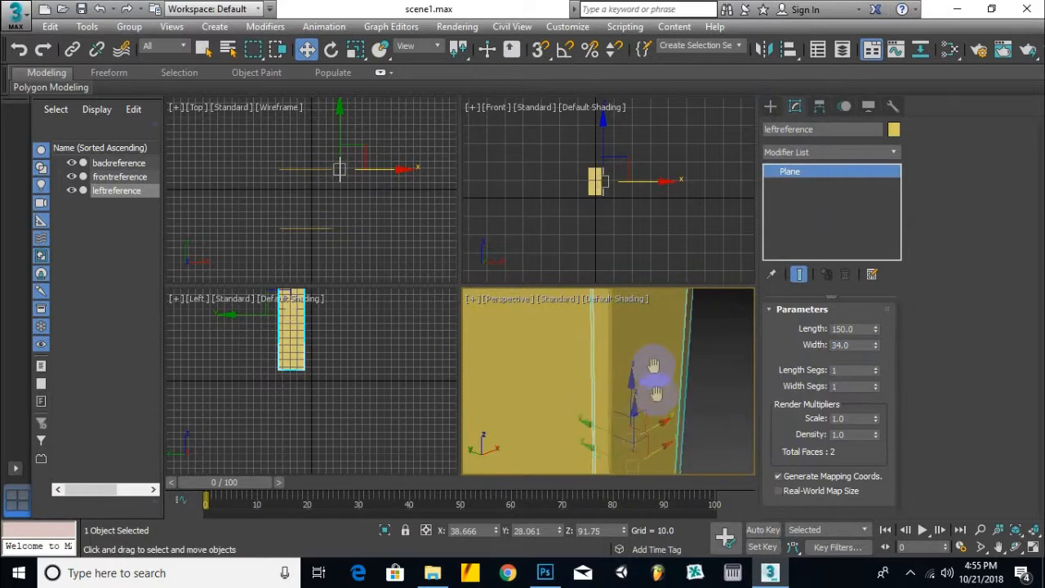
scroll(654, 365, down, 2)
drag(590, 397, 608, 404)
scroll(629, 427, down, 4)
alt+middle_drag(650, 433, 596, 432)
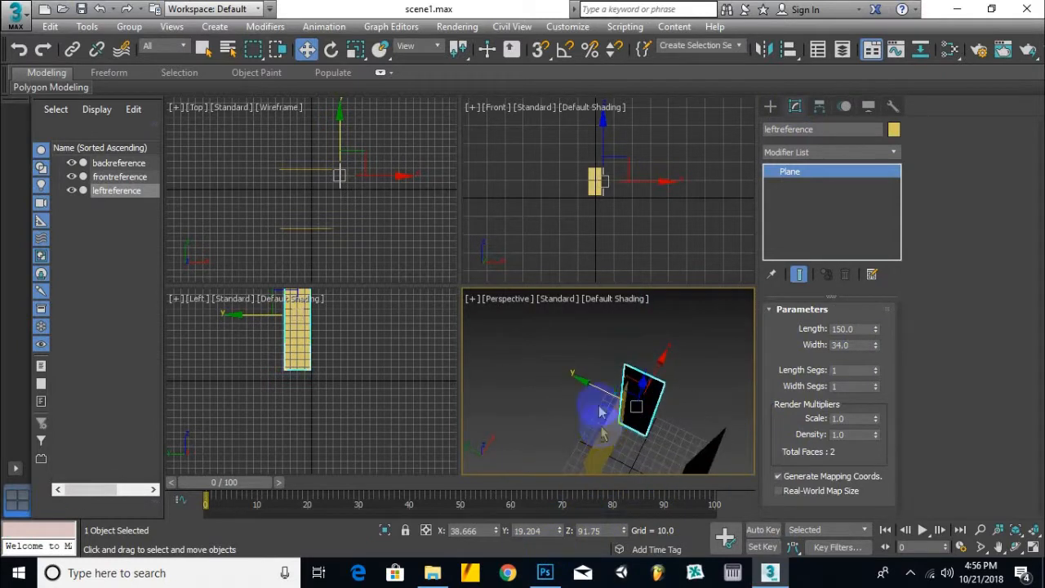
drag(582, 381, 588, 386)
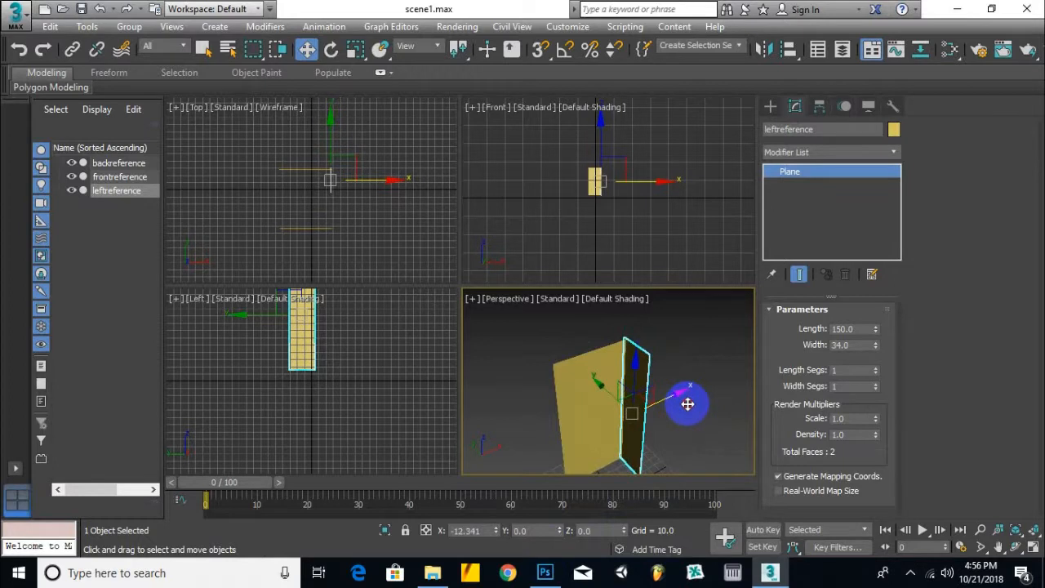
- Fine-tune leftreference along the Y axis so that its edge meets the frontreference plane
alt+middle_drag(618, 428, 670, 440)
drag(573, 399, 574, 400)
alt+middle_drag(647, 380, 651, 356)
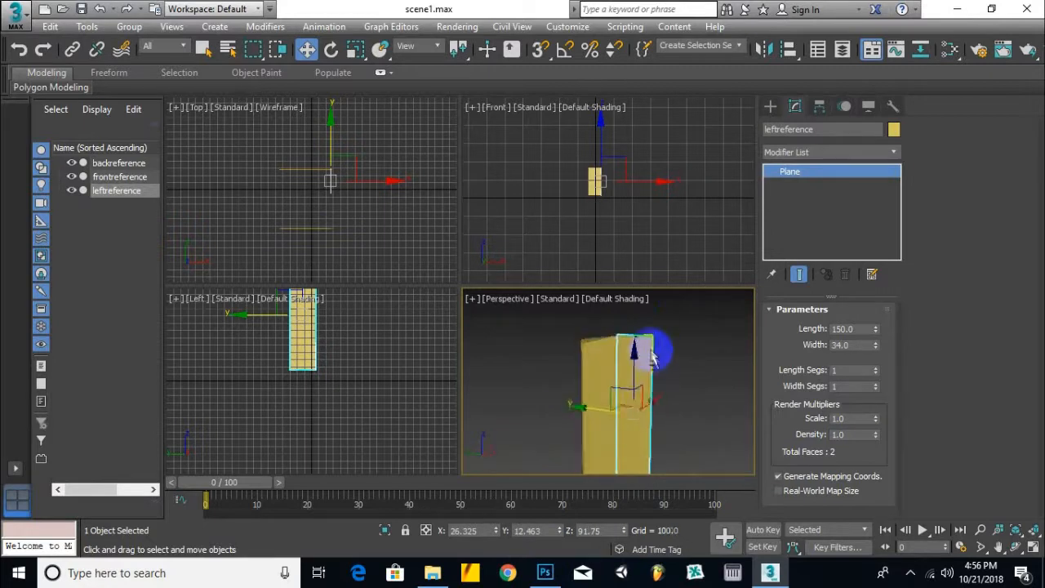
- Move the backreference plane along the Y axis until it meets the free edge of leftreference
alt+middle_drag(545, 405, 630, 422)
click(484, 426)
drag(484, 426, 448, 440)
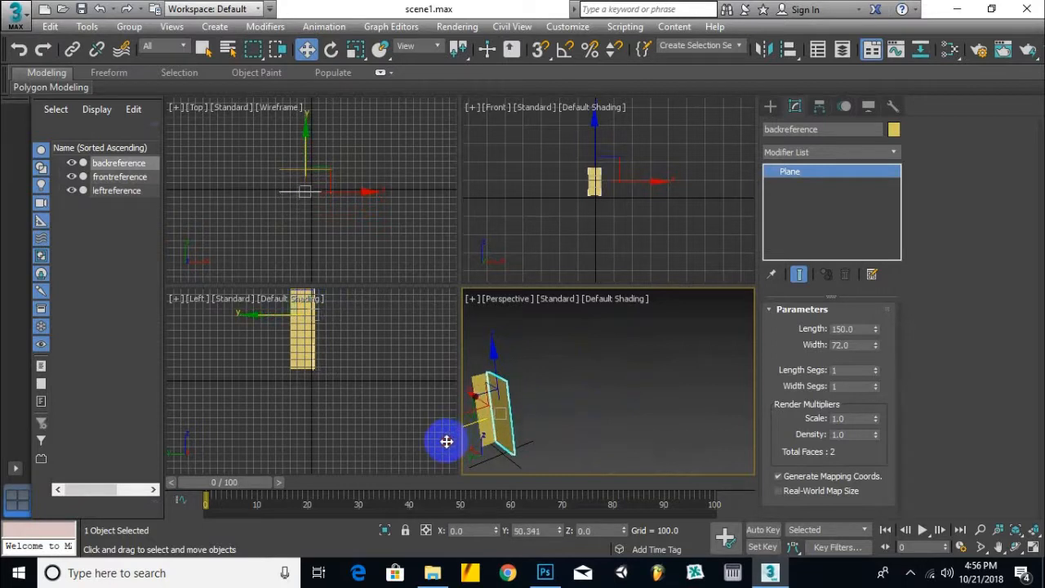
scroll(531, 417, up, 5)
alt+middle_drag(528, 432, 688, 419)
alt+middle_drag(653, 397, 612, 377)
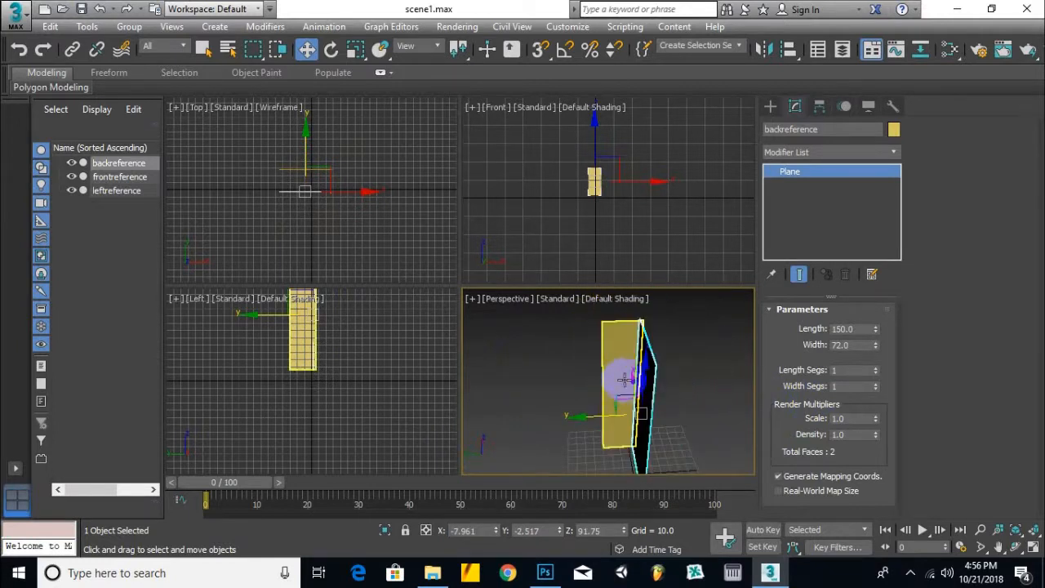
- Clone leftreference as a copy rotated about 180 degrees around the Z axis and name it rightreference
click(618, 357)
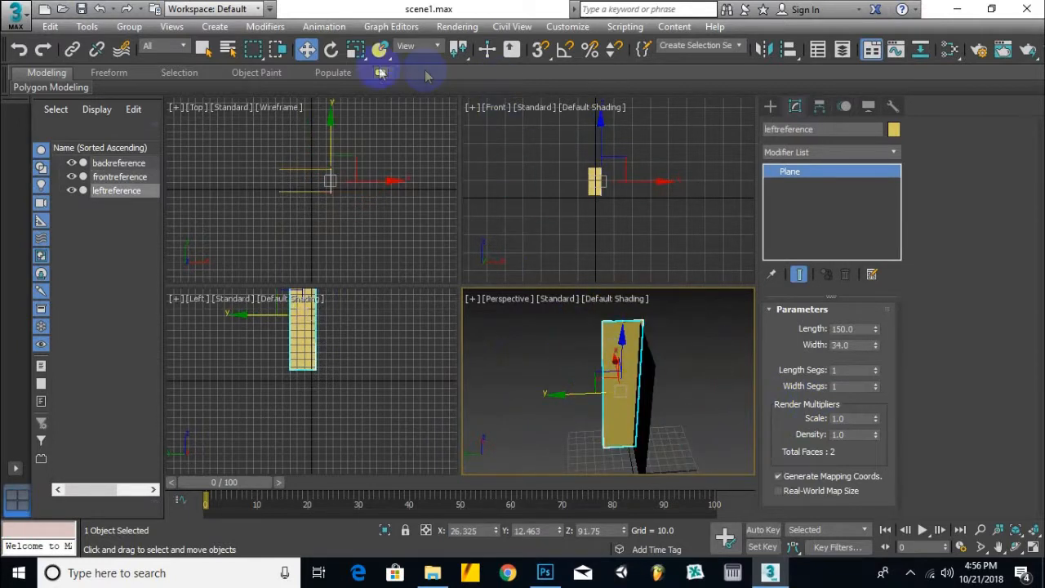
click(336, 49)
drag(651, 429, 329, 408)
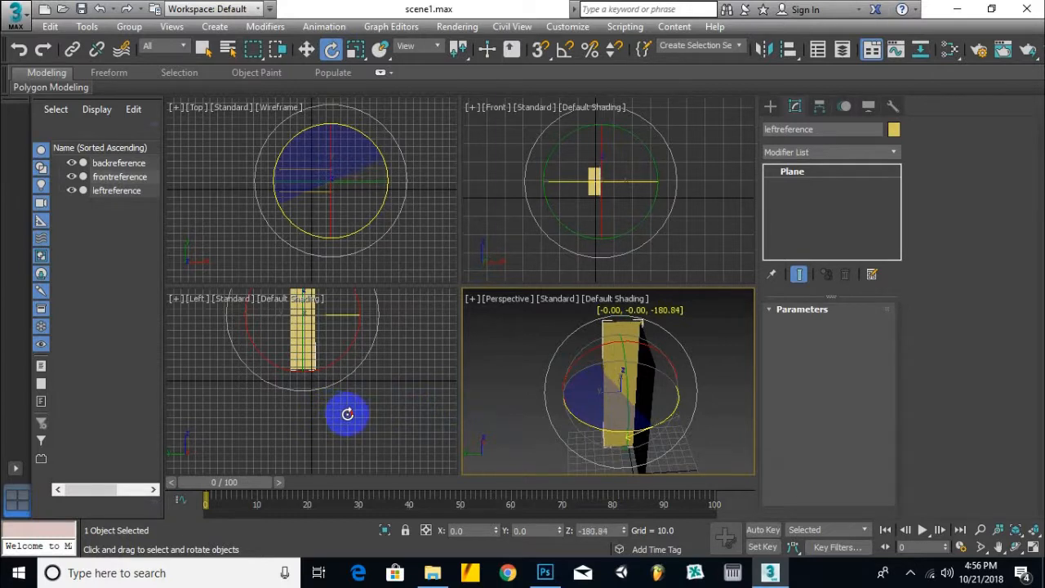
shift+drag(347, 414, 376, 412)
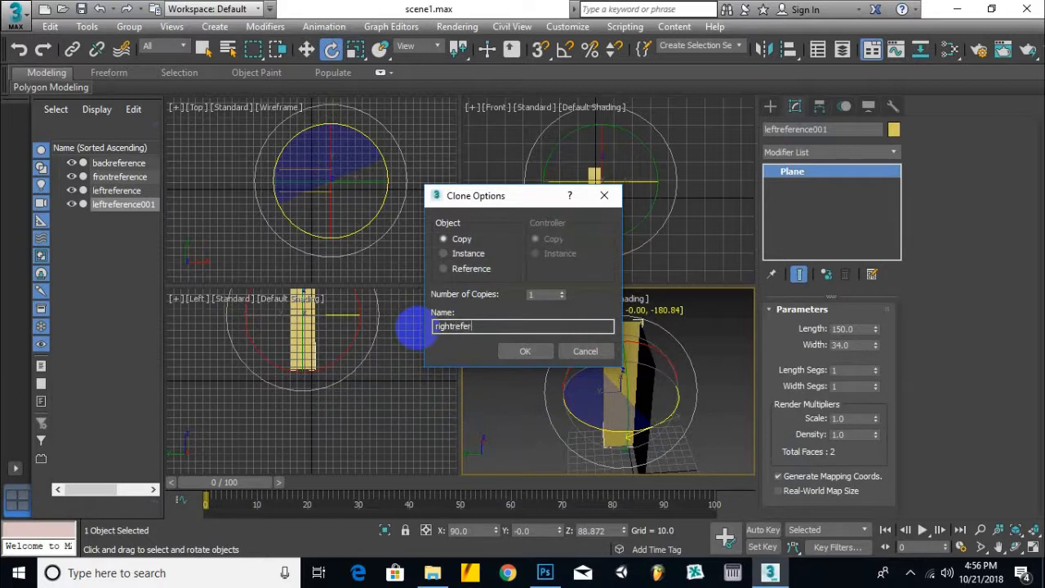
click(523, 352)
- Move rightreference along the X axis to the opposite side edge of the front and back planes, then deselect it
click(306, 49)
drag(608, 364, 622, 407)
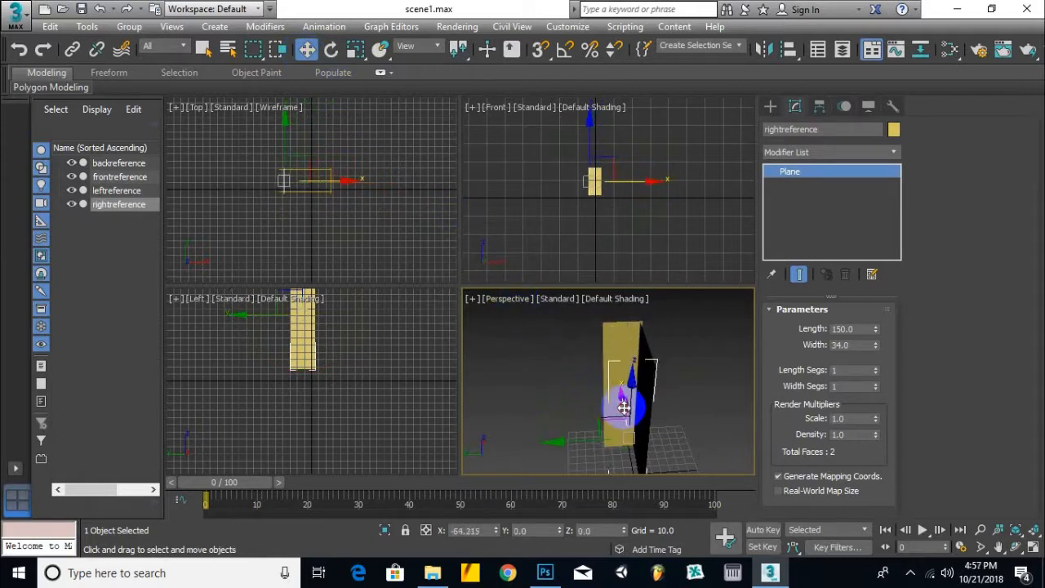
alt+middle_drag(623, 394, 764, 402)
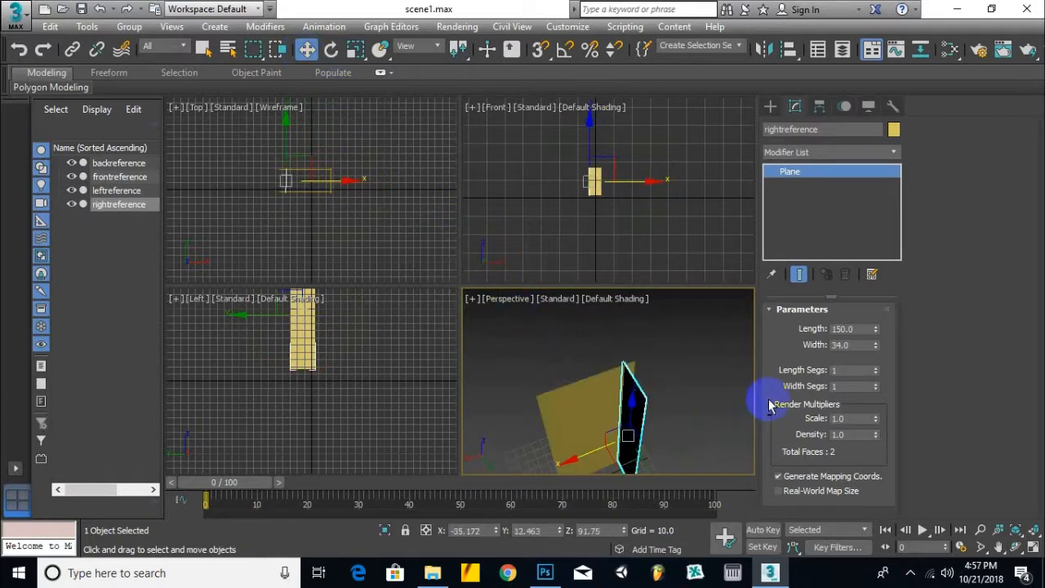
mouse_move(570, 460)
mouse_down()
mouse_move(595, 454)
mouse_move(585, 460)
mouse_up()
alt+middle_drag(585, 459, 849, 414)
scroll(645, 390, down, 5)
alt+middle_drag(630, 401, 655, 405)
scroll(679, 375, up, 5)
click(659, 406)
scroll(677, 412, up, 2)
alt+middle_drag(660, 400, 606, 432)
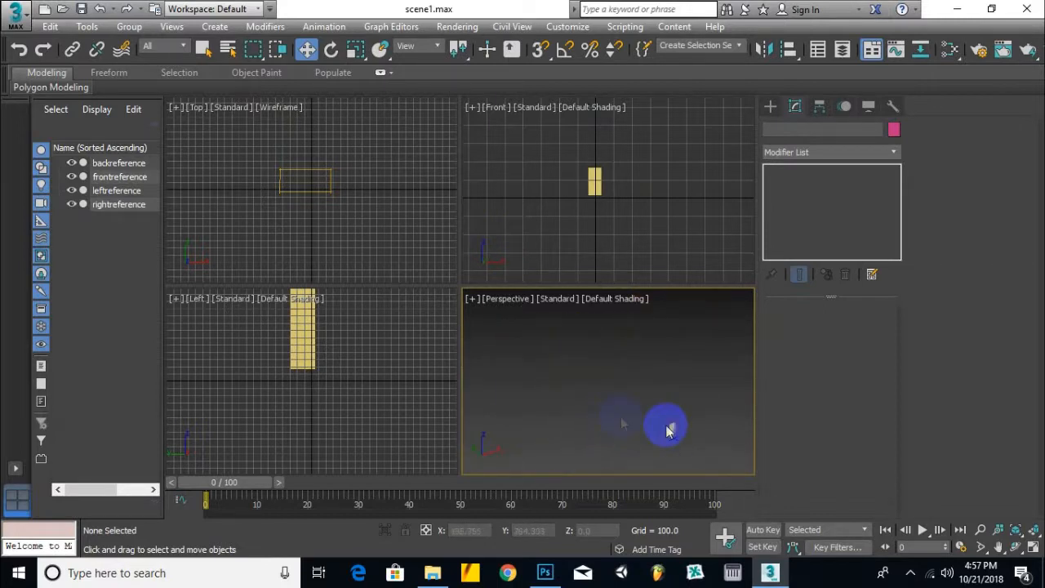
scroll(671, 433, up, 5)
- Open the Slate Material Editor and add a mental ray Arch & Design material to the view
key(m)
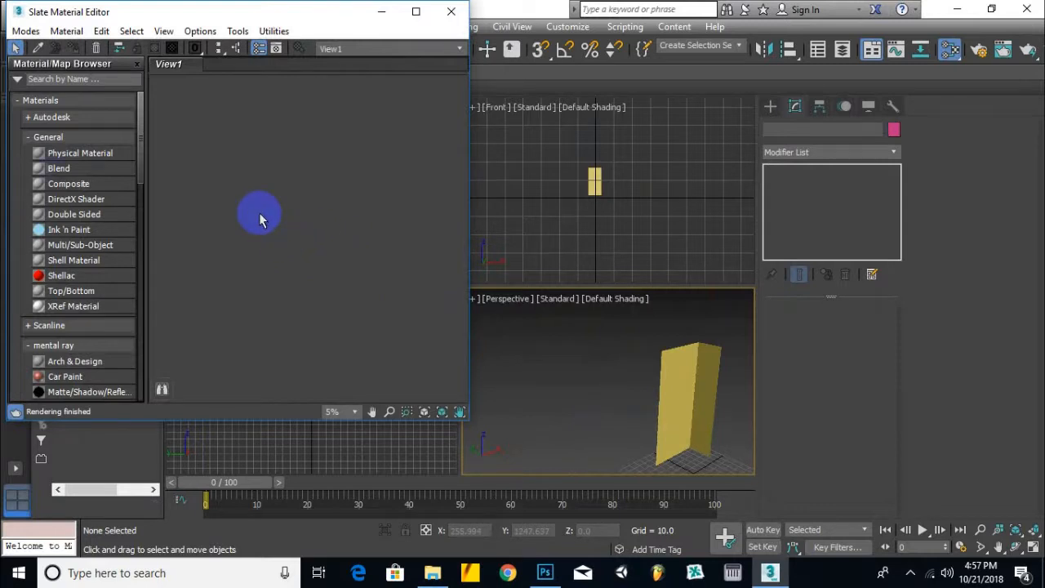
scroll(79, 341, down, 1)
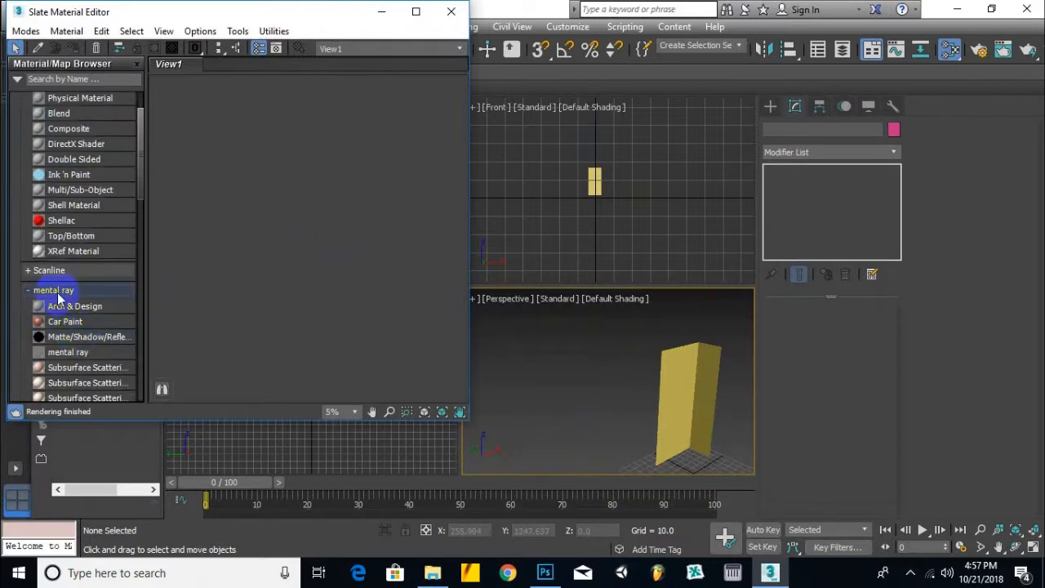
drag(81, 310, 301, 119)
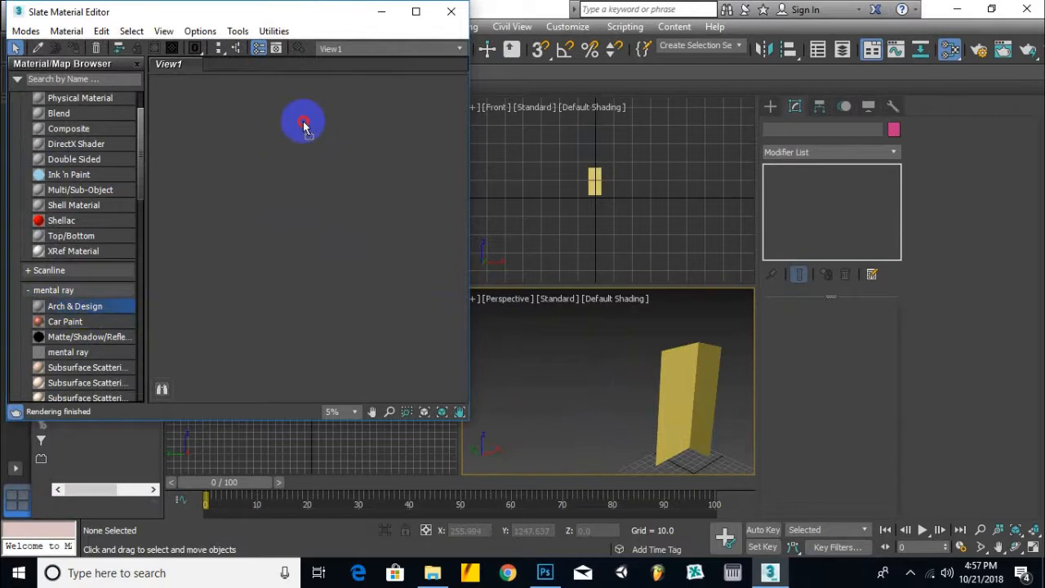
scroll(312, 122, up, 2)
scroll(248, 129, up, 6)
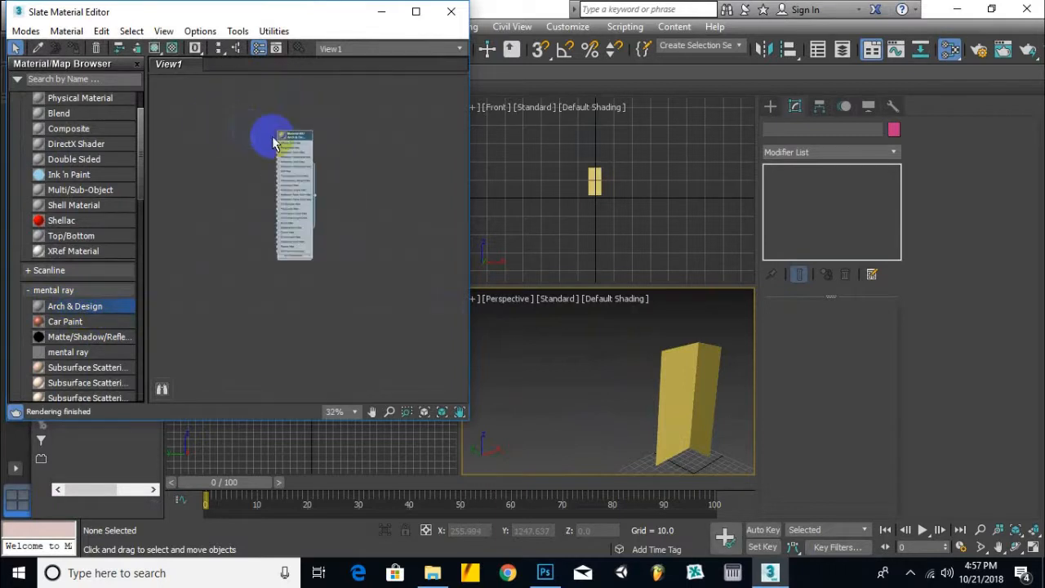
drag(266, 155, 191, 177)
mouse_move(206, 204)
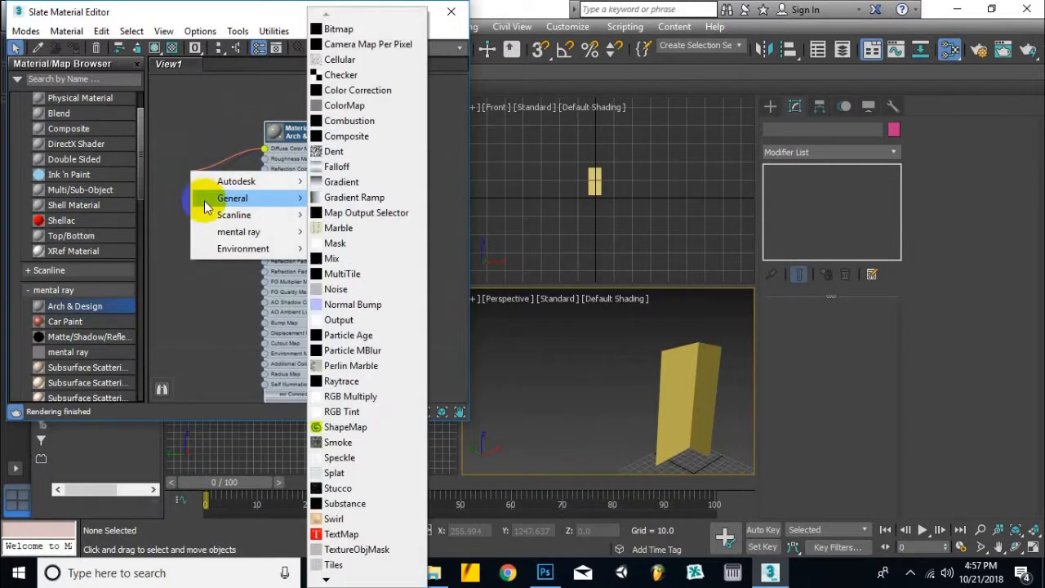
click(338, 28)
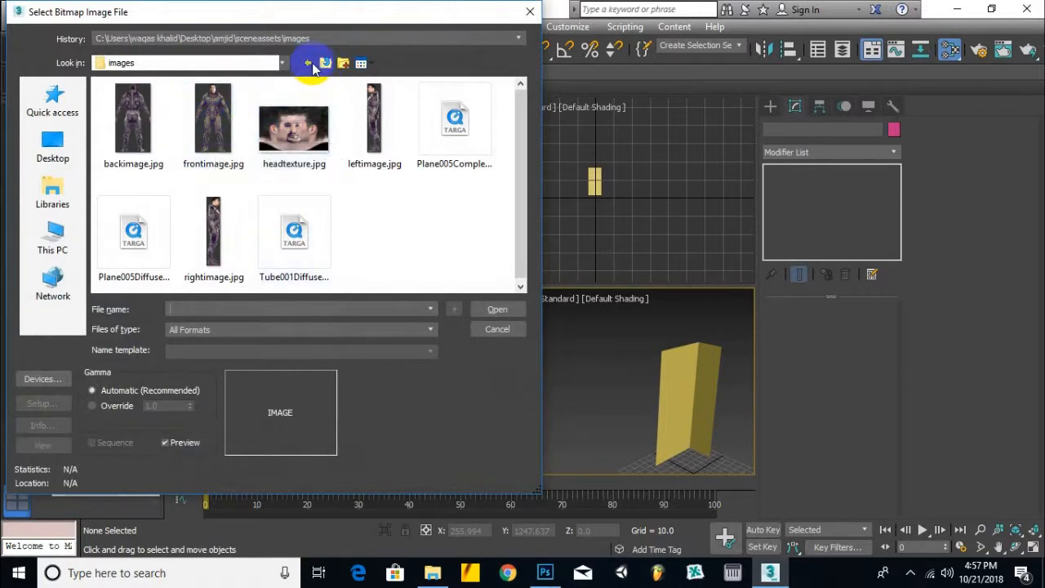
click(324, 64)
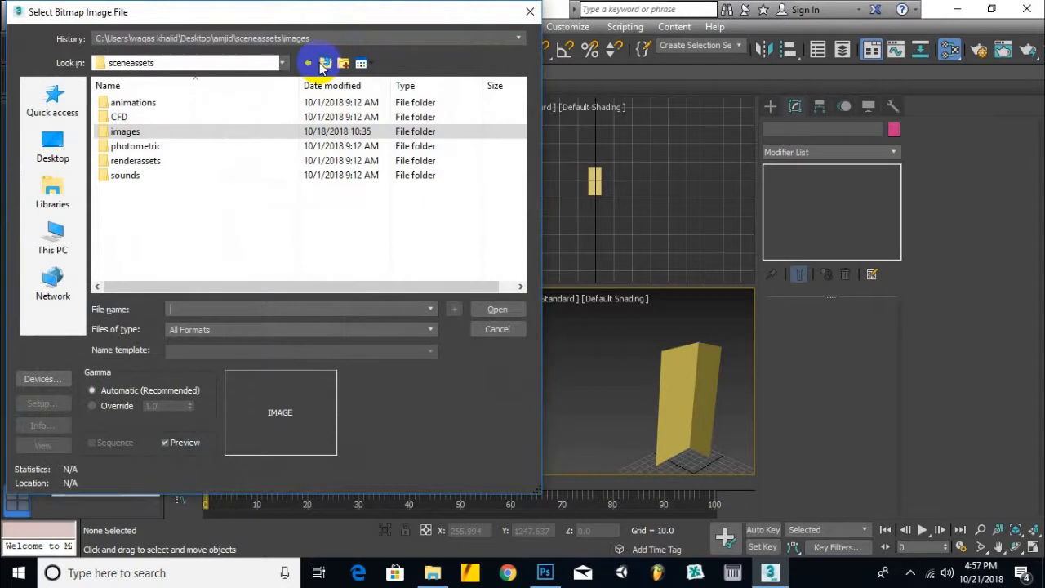
drag(326, 18, 362, 127)
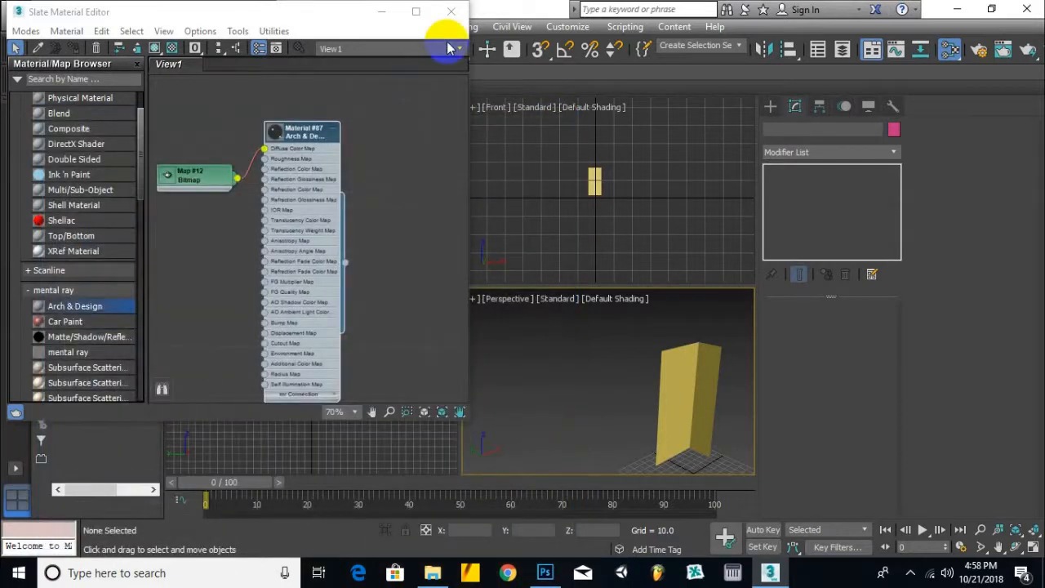
drag(332, 19, 382, 54)
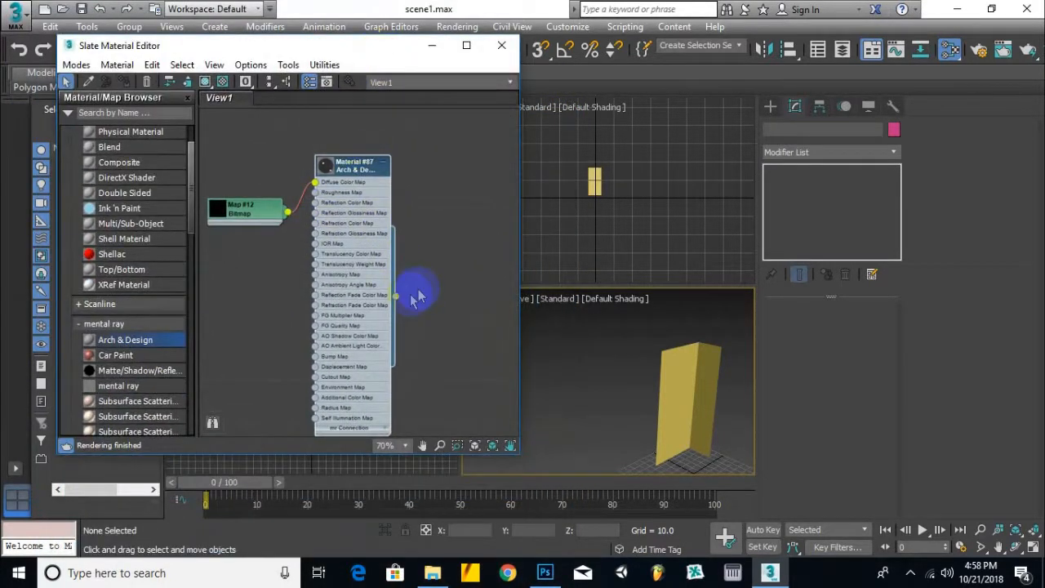
click(258, 215)
key(Delete)
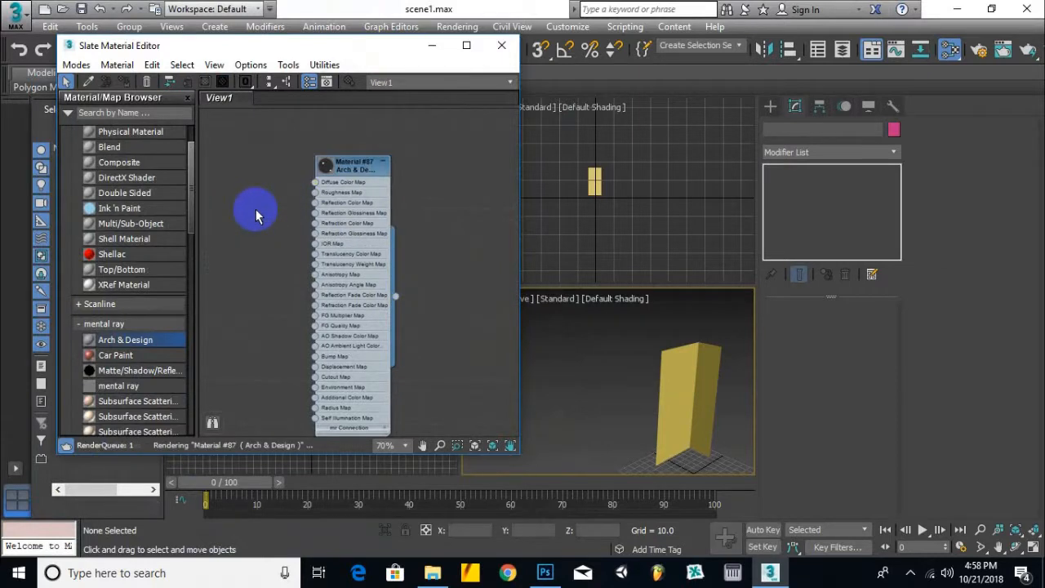
- Close the Slate Material Editor and set the project folder to mashabwarrier on the Desktop
click(501, 45)
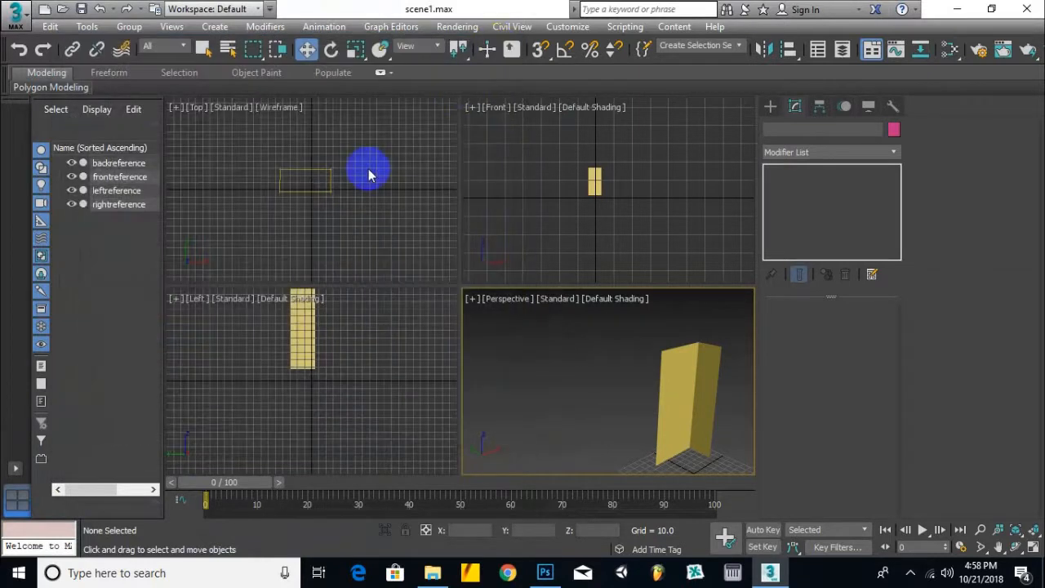
click(17, 16)
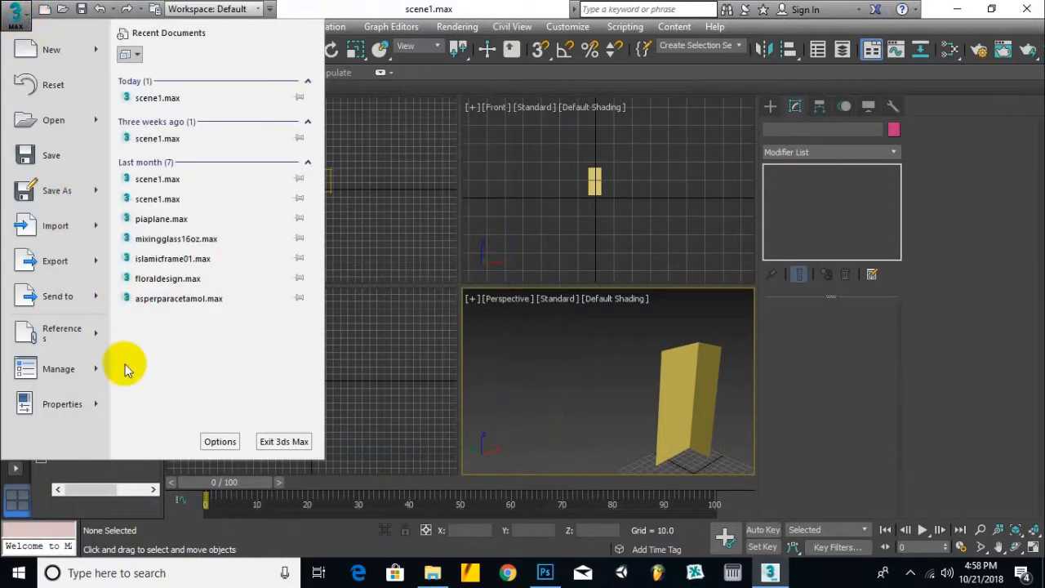
mouse_move(90, 374)
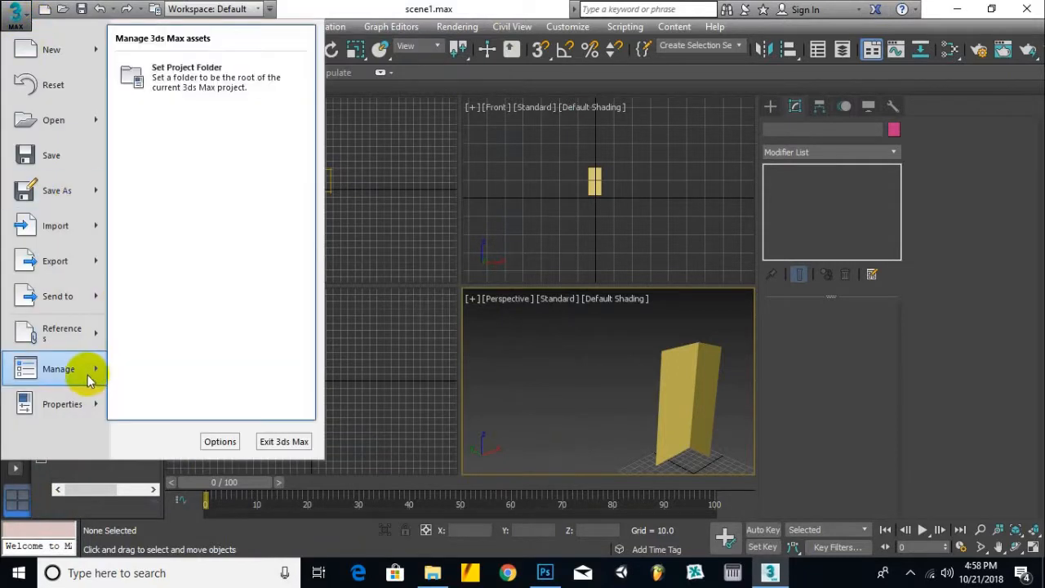
click(198, 105)
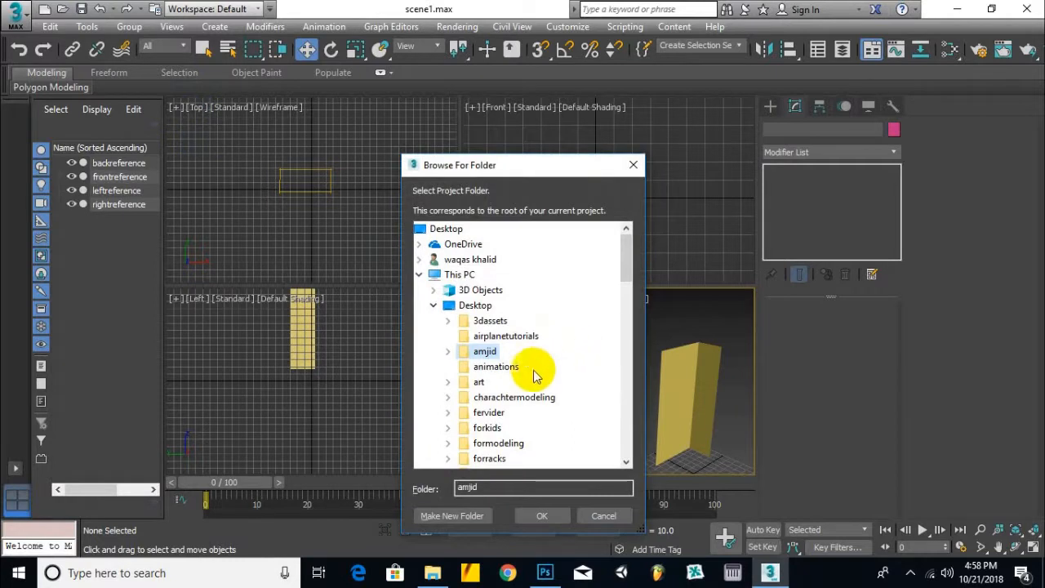
scroll(508, 381, down, 1)
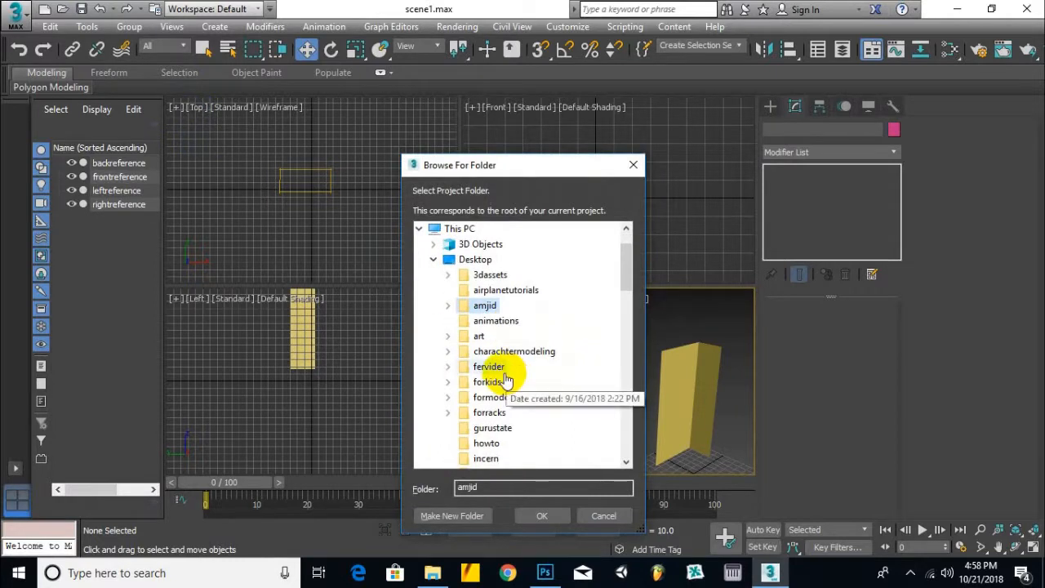
scroll(506, 377, down, 2)
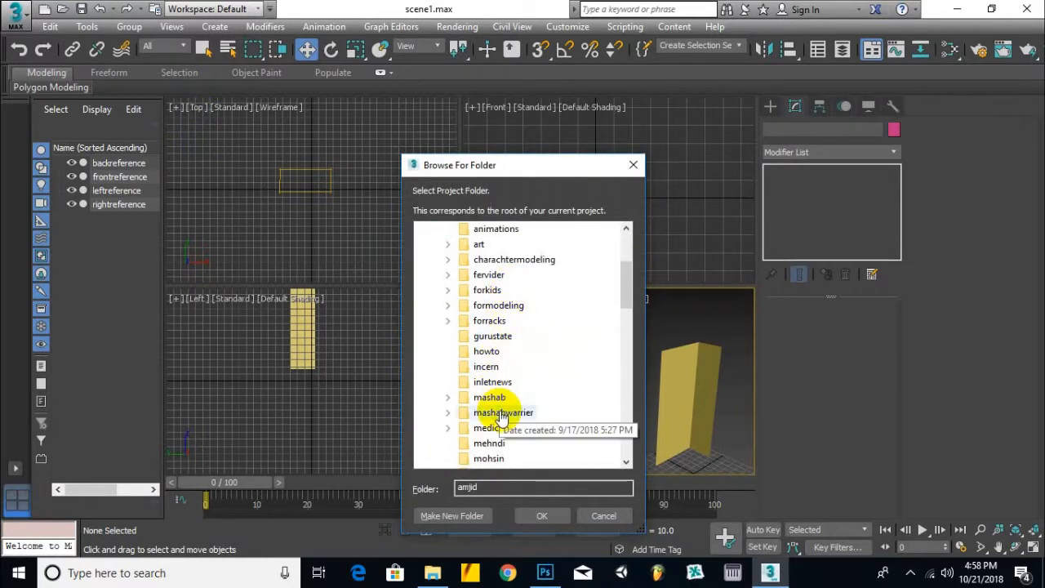
click(497, 397)
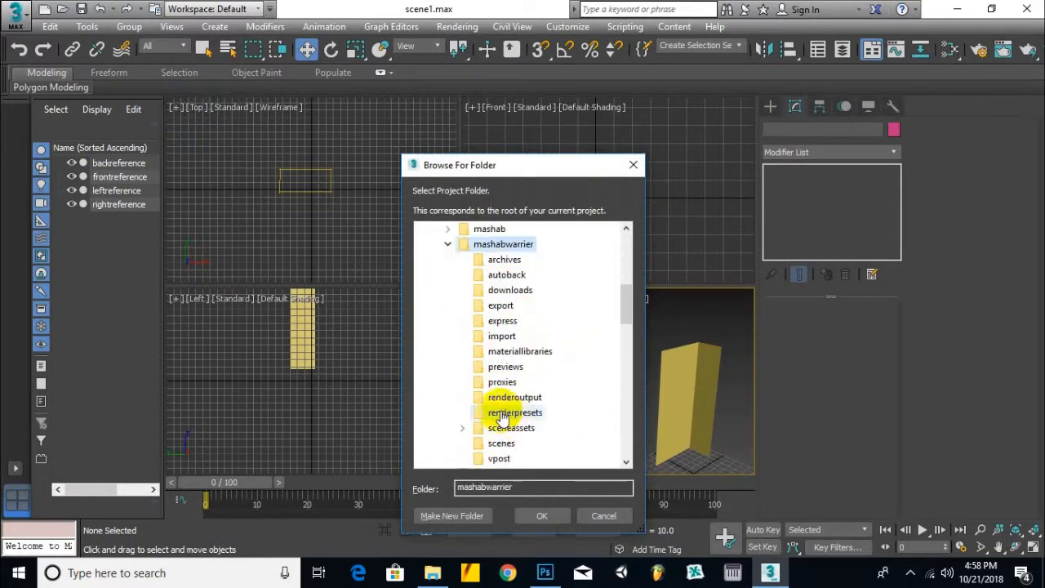
click(541, 515)
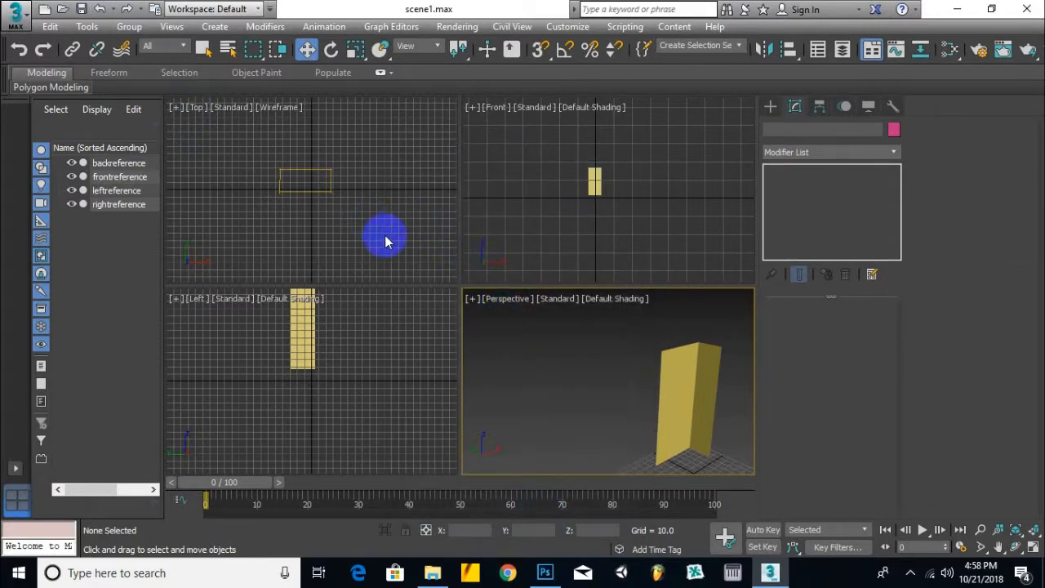
scroll(600, 392, up, 2)
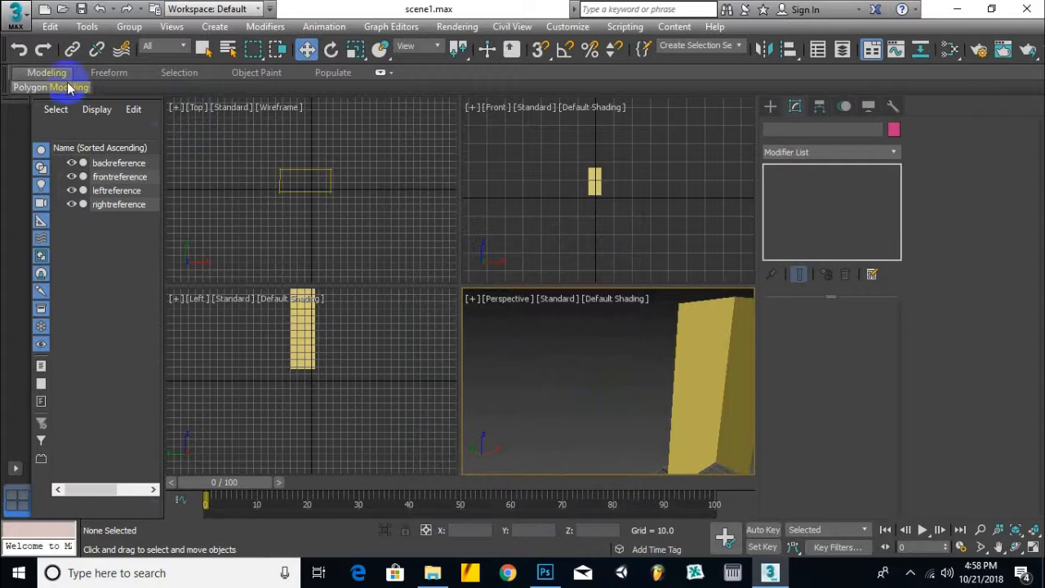
click(14, 14)
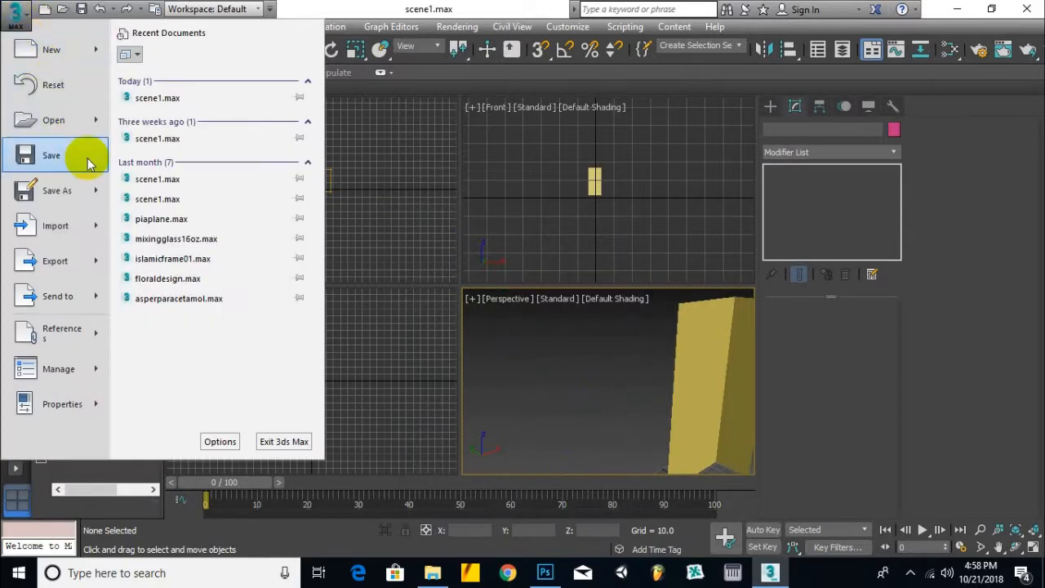
click(623, 381)
- Reopen the Slate Material Editor and connect a Bitmap of the warrior's front image to the Arch & Design material's Diffuse Color Map
key(m)
drag(316, 188, 276, 218)
mouse_move(319, 243)
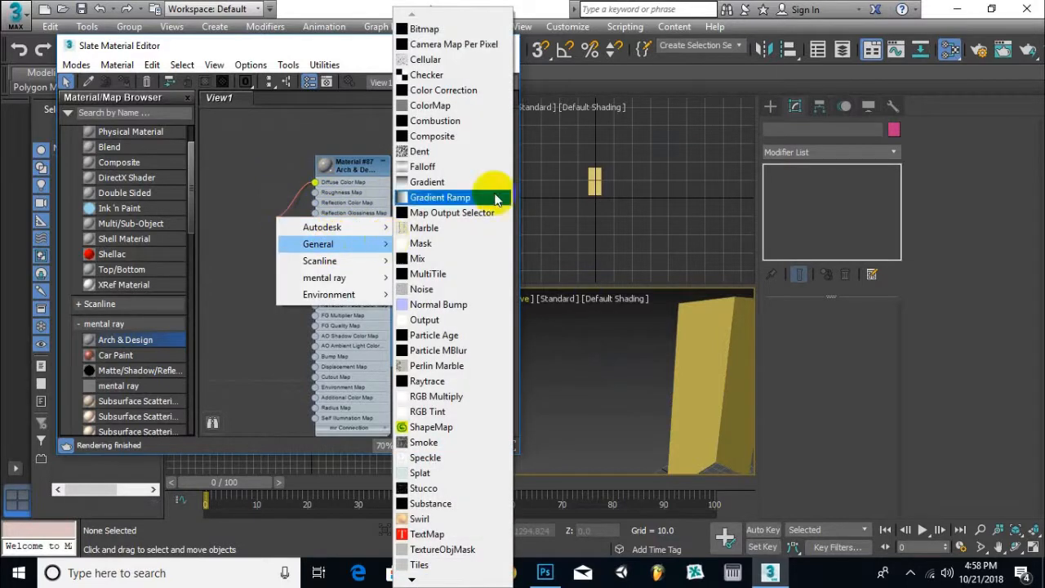
click(426, 30)
double_click(245, 188)
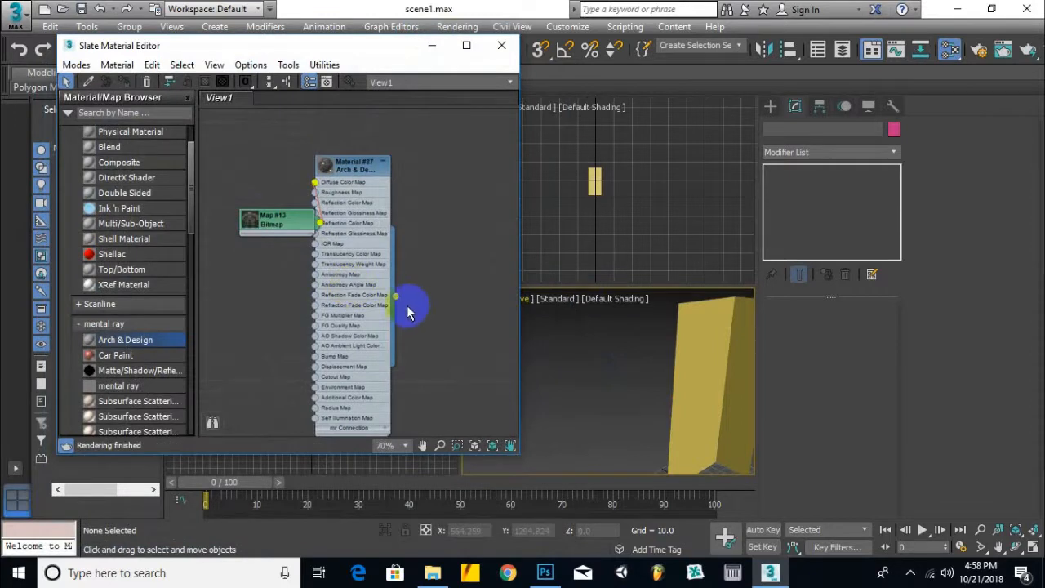
- Assign the Arch & Design material to the frontreference plane and enable Show Shaded Material in Viewport for it
drag(398, 303, 664, 356)
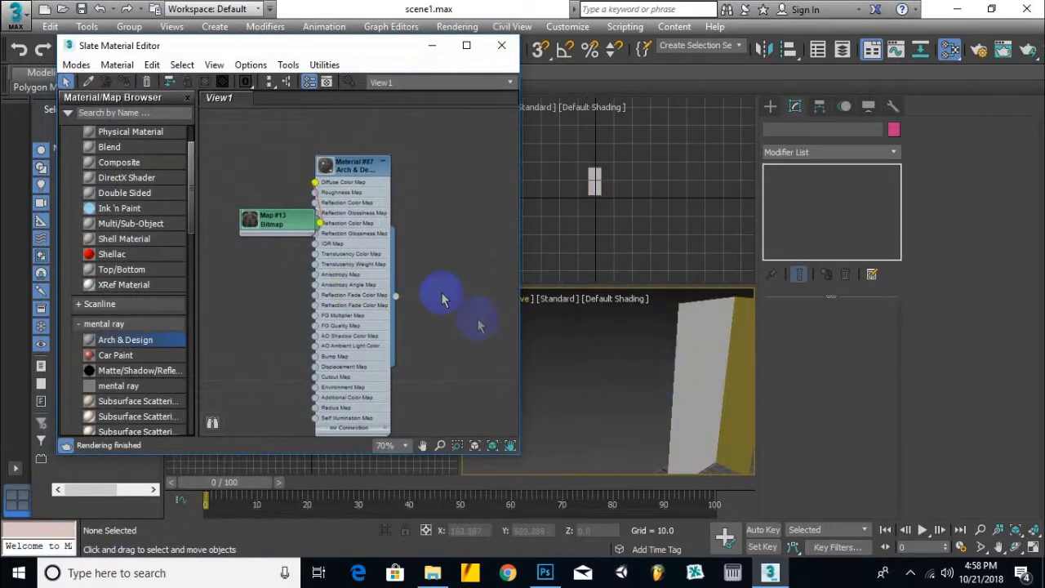
right_click(353, 169)
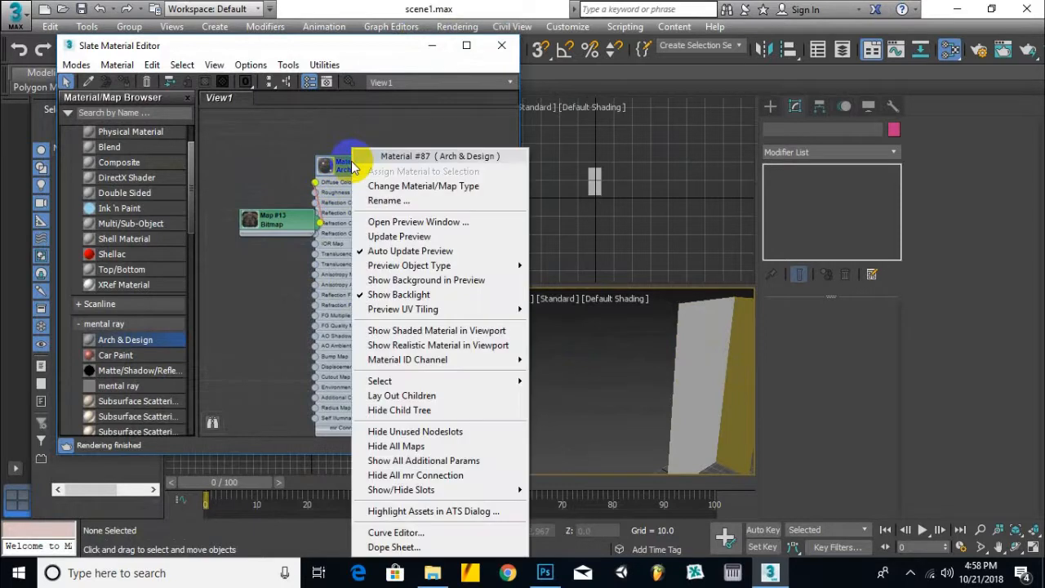
click(435, 330)
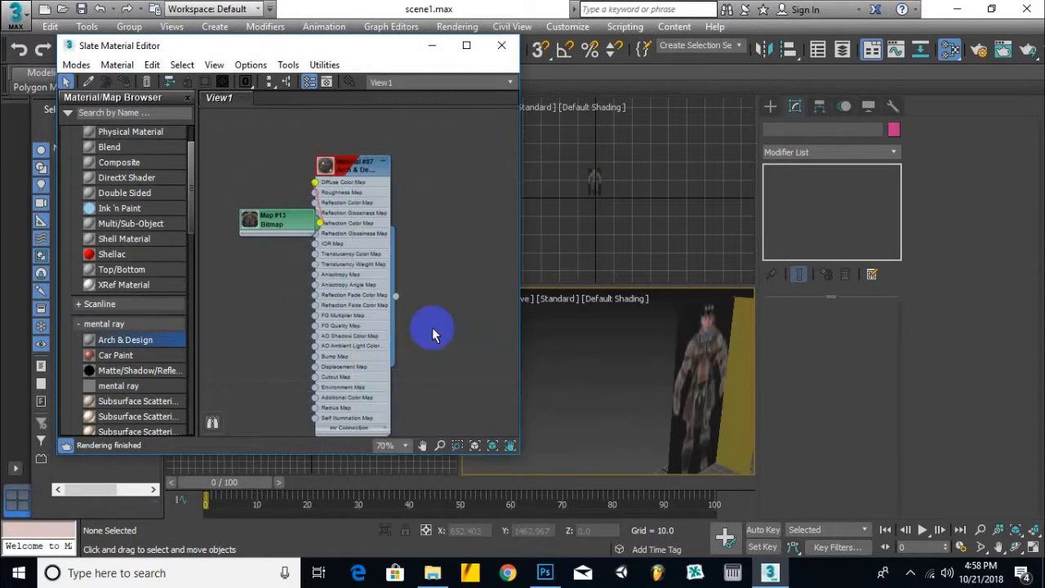
click(624, 404)
scroll(585, 186, up, 10)
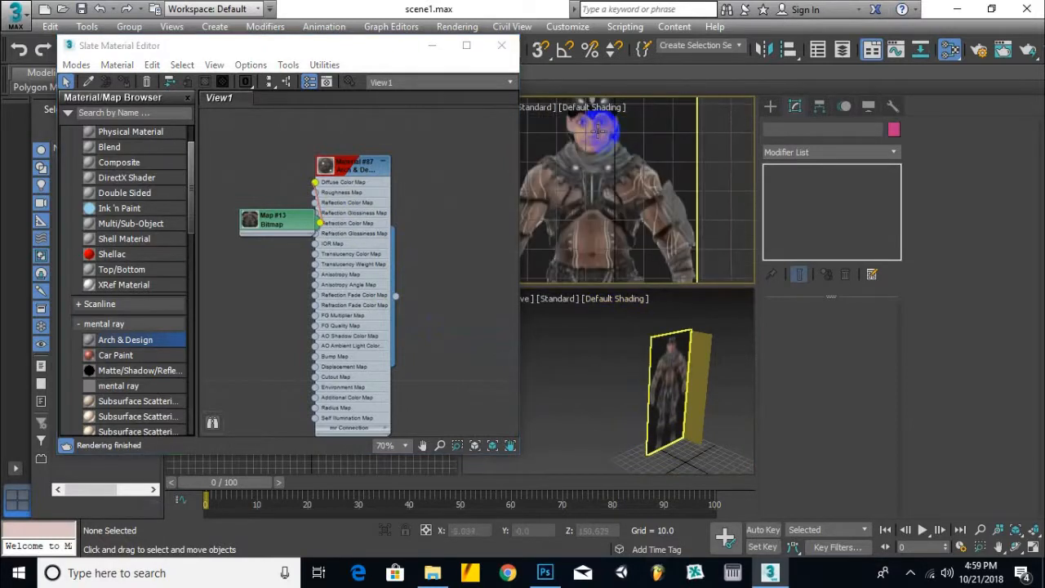
- Add a second Arch & Design material and connect a Bitmap of the warrior's back image to its Diffuse Color Map
scroll(617, 209, down, 4)
scroll(653, 343, down, 5)
scroll(656, 348, up, 8)
middle_drag(658, 350, 724, 436)
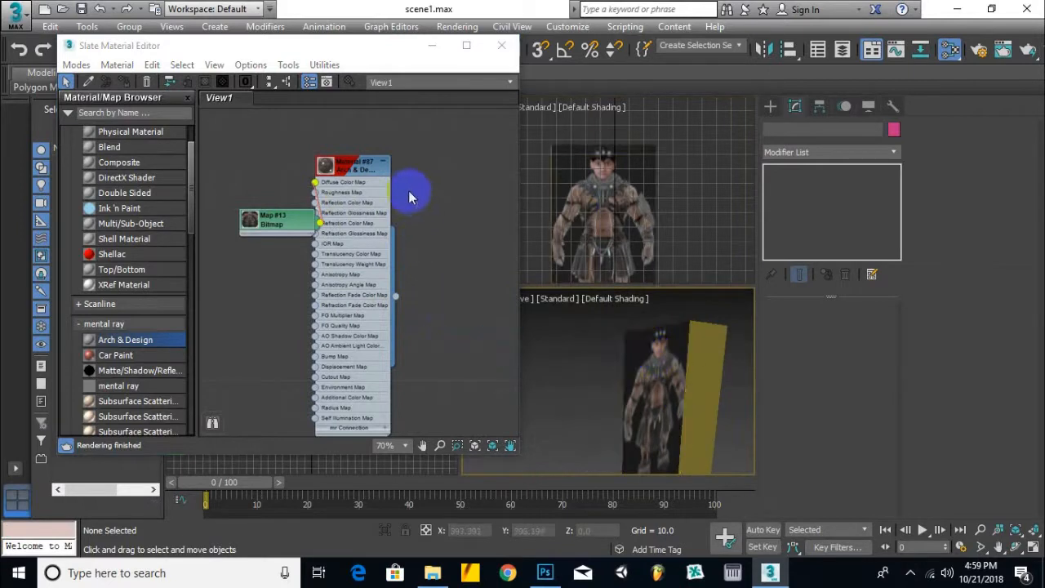
scroll(397, 198, down, 5)
middle_drag(300, 322, 261, 236)
drag(136, 340, 362, 327)
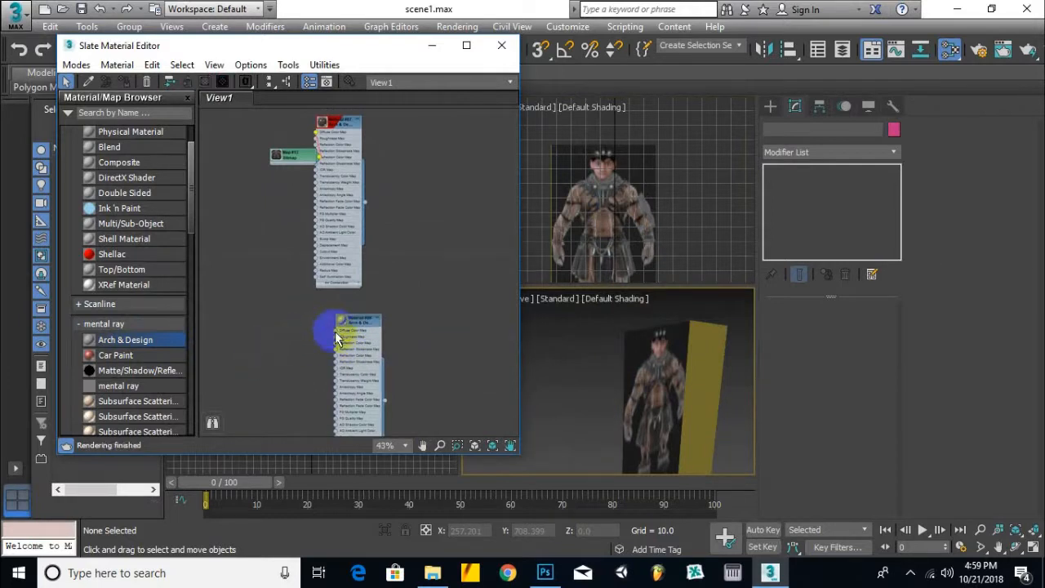
drag(337, 339, 282, 360)
mouse_move(314, 384)
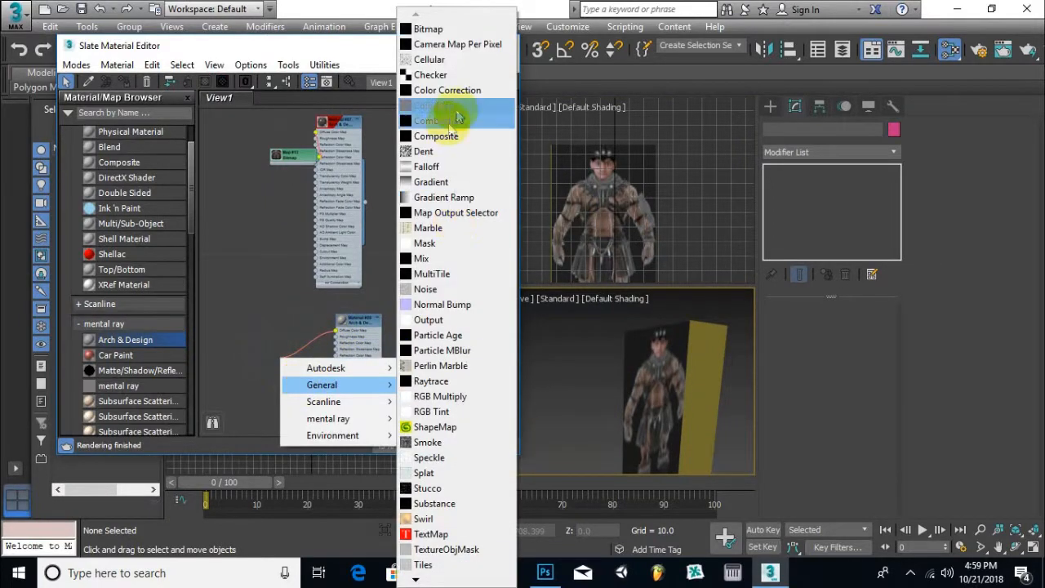
click(443, 30)
click(273, 191)
double_click(187, 187)
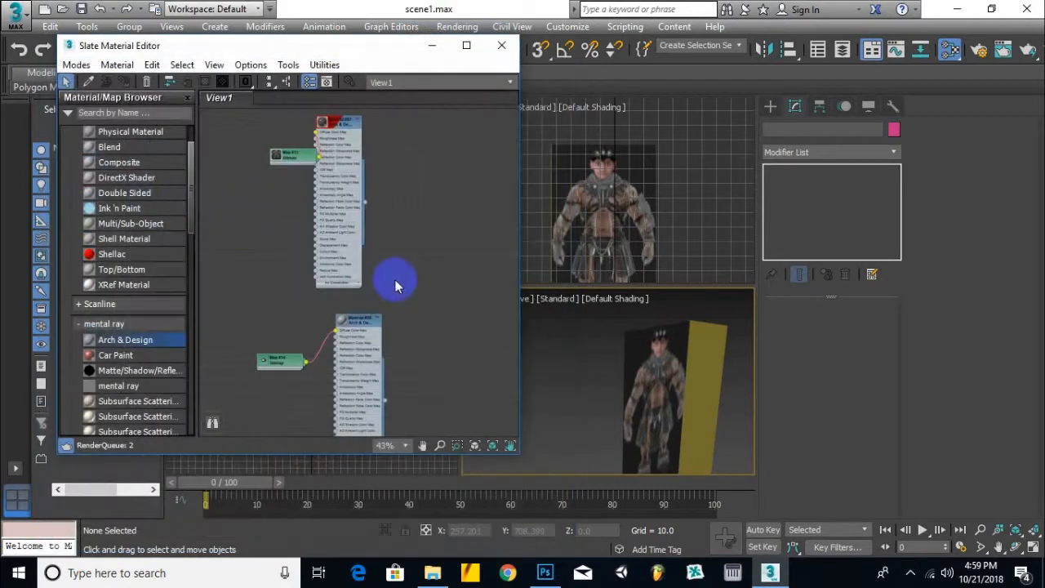
- Assign the second Arch & Design material to the backreference plane and enable Show Shaded Material in Viewport for it
scroll(723, 381, down, 3)
scroll(609, 393, down, 3)
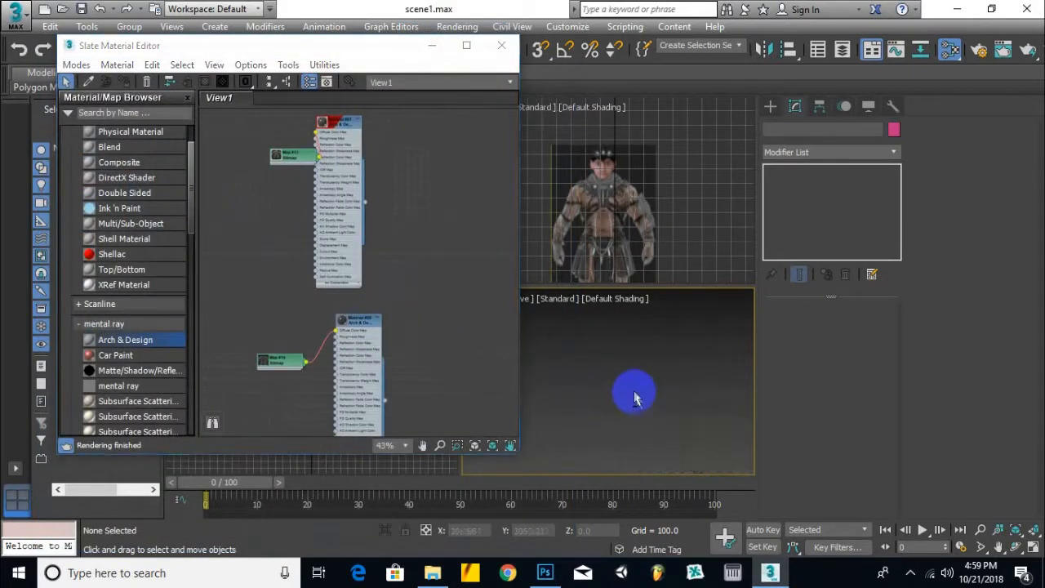
scroll(604, 392, up, 3)
scroll(604, 392, down, 3)
alt+middle_drag(606, 394, 688, 439)
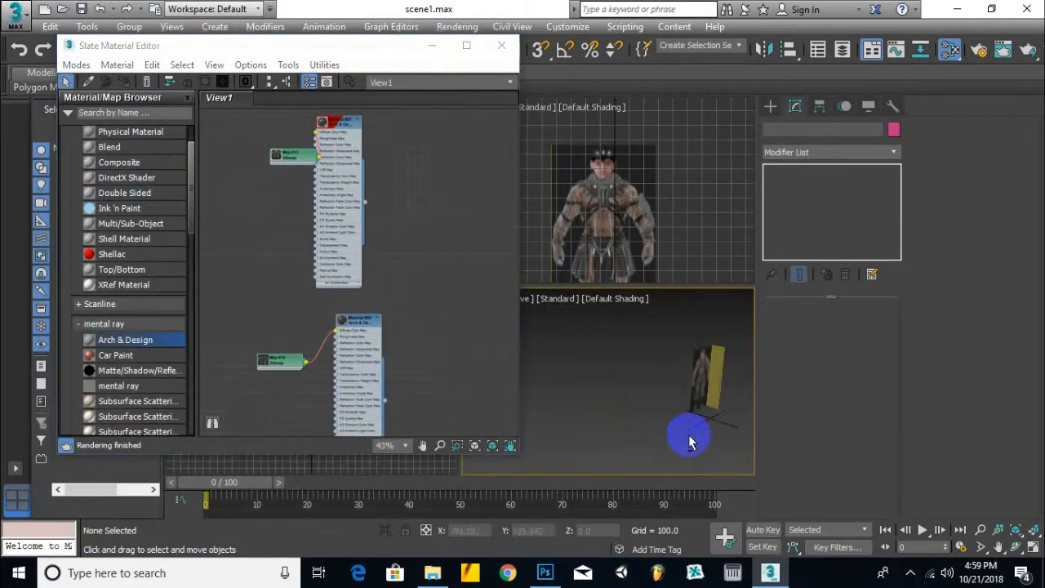
alt+middle_drag(614, 397, 708, 456)
click(629, 419)
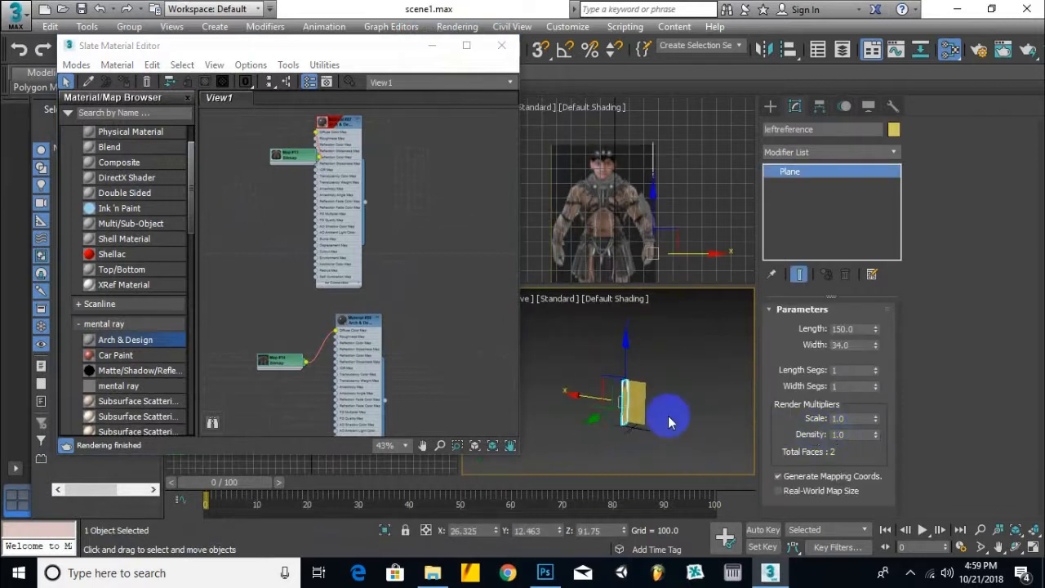
alt+middle_drag(780, 436, 653, 418)
scroll(620, 410, up, 6)
click(605, 381)
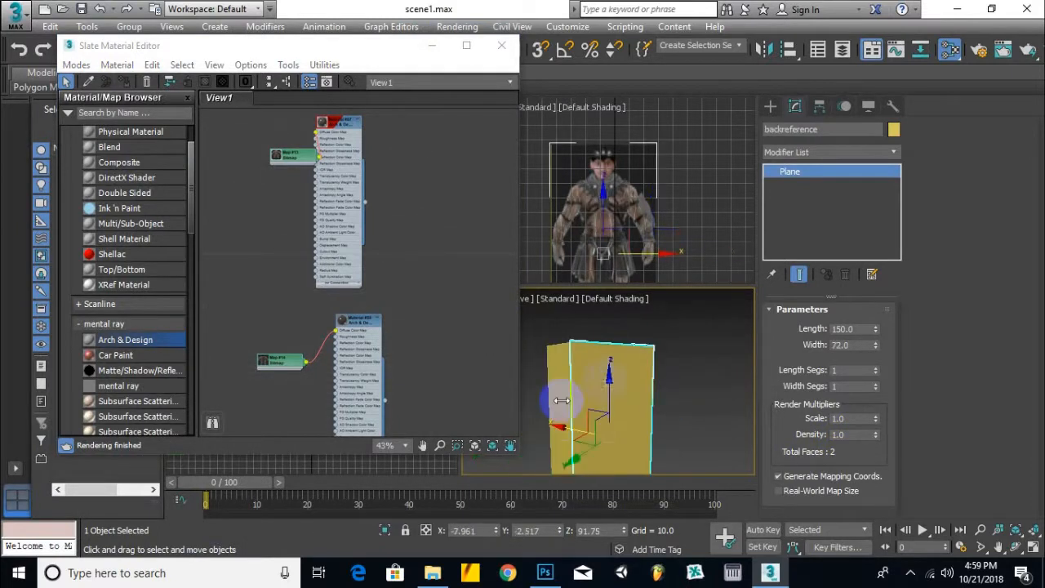
drag(387, 406, 661, 400)
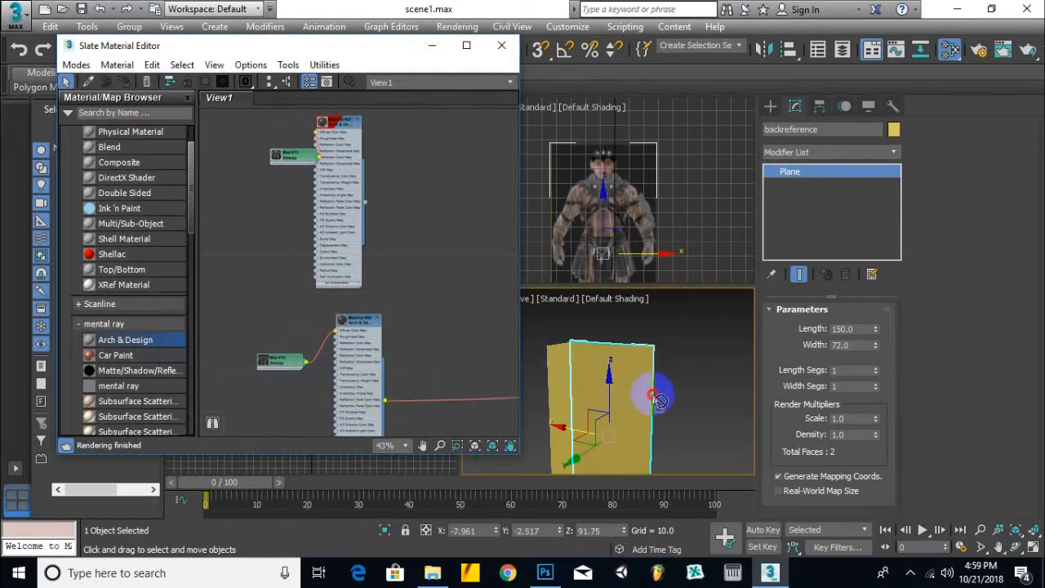
right_click(357, 330)
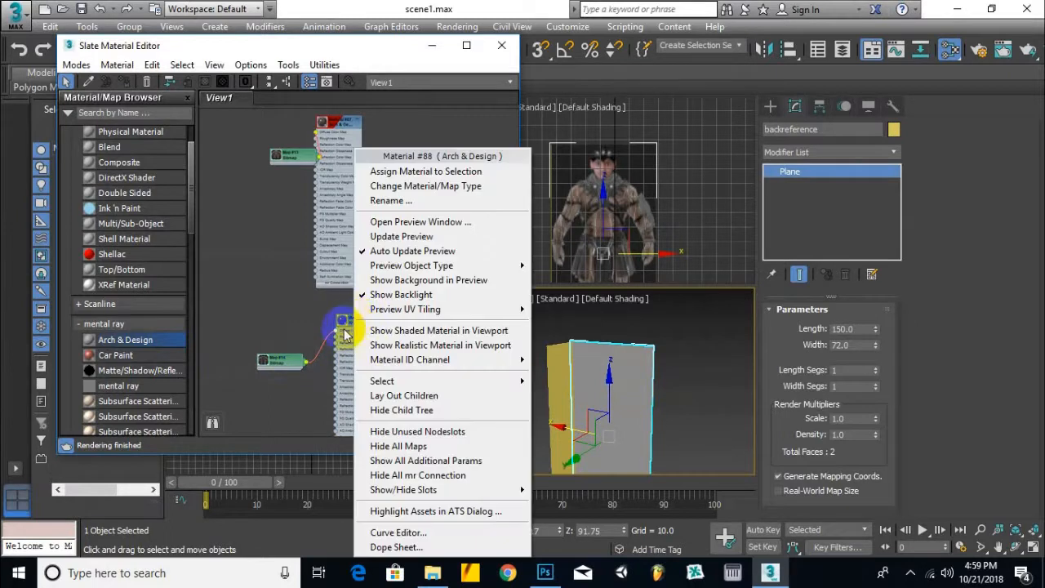
click(408, 329)
- Add a third Arch & Design material and connect a Bitmap of the warrior's side image to its Diffuse Color Map
scroll(586, 417, down, 4)
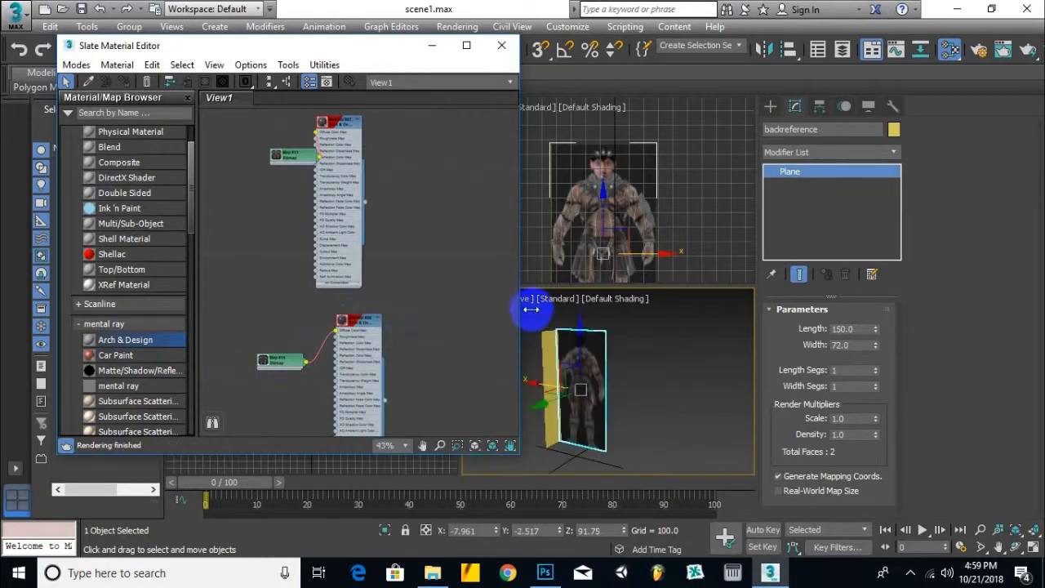
scroll(261, 251, down, 1)
drag(364, 306, 390, 213)
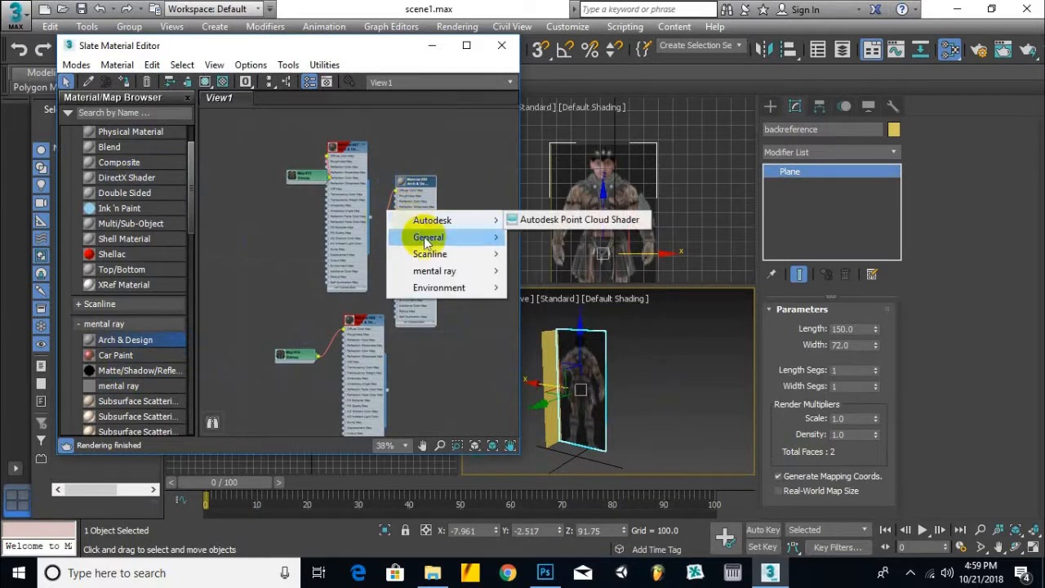
mouse_move(427, 236)
click(536, 30)
double_click(343, 194)
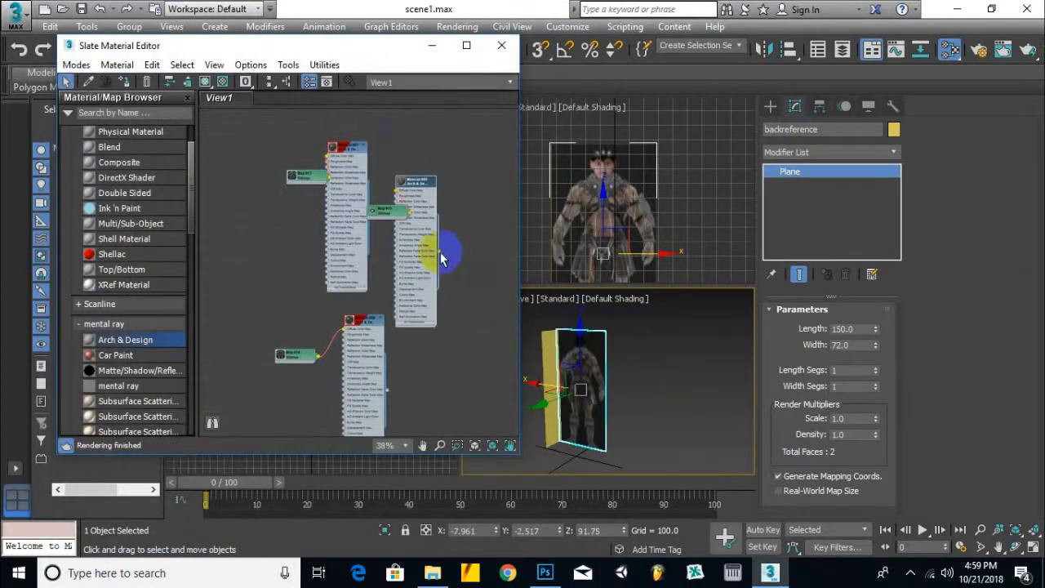
- Assign the third Arch & Design material to the leftreference plane and enable Show Shaded Material in Viewport for it
drag(440, 253, 547, 384)
drag(440, 252, 546, 368)
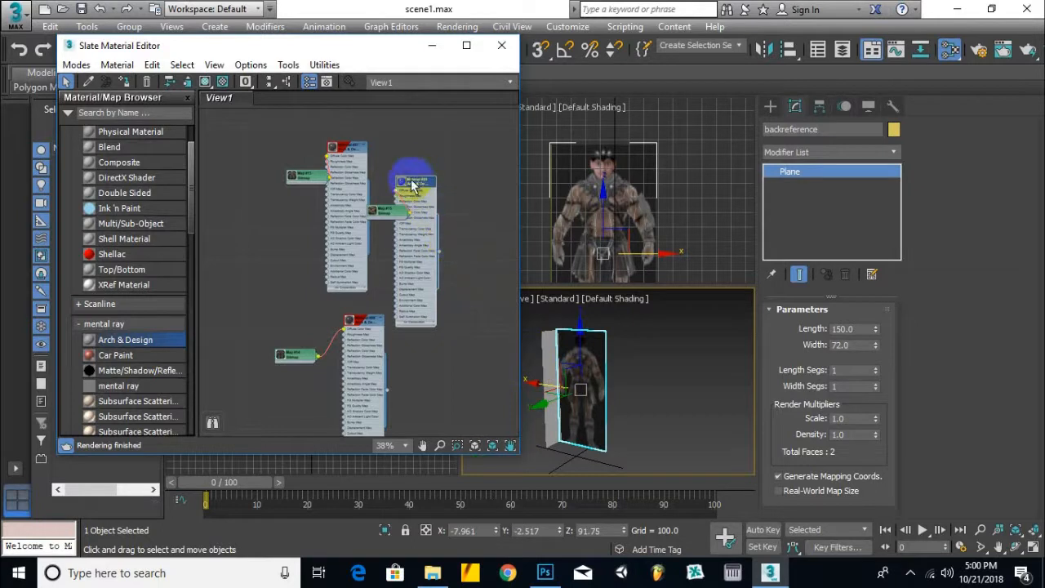
right_click(412, 186)
click(470, 333)
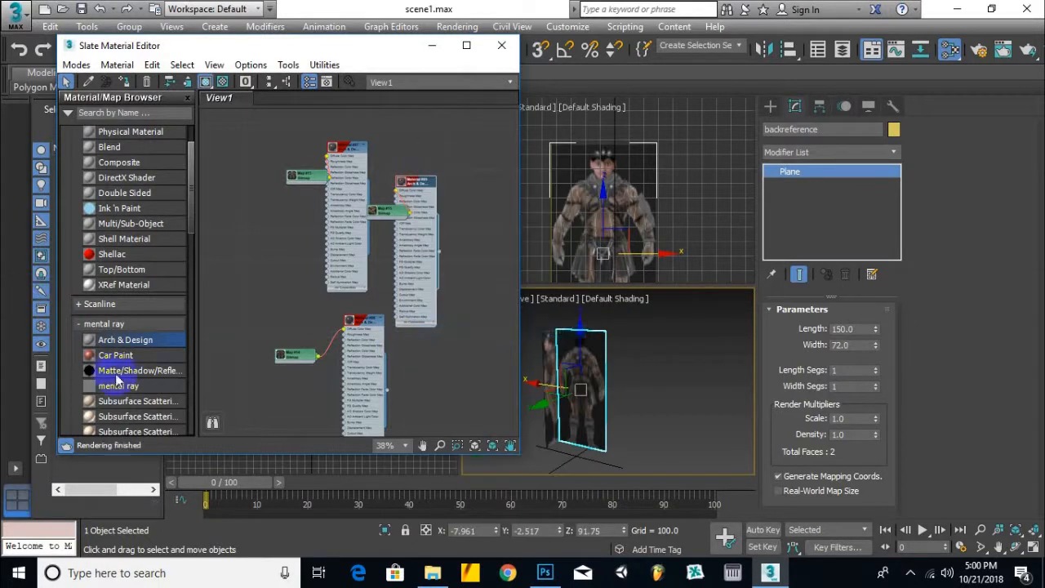
- Add a fourth Arch & Design material and connect a Bitmap of the warrior's other side image to its Diffuse Color Map
drag(127, 347, 402, 369)
mouse_move(431, 399)
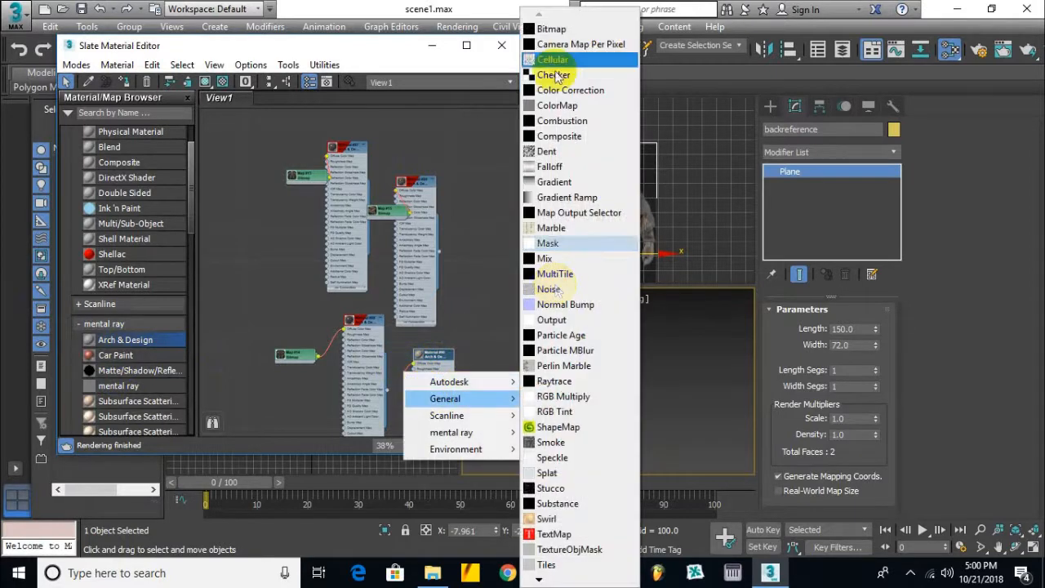
click(560, 31)
double_click(405, 200)
- Assign the fourth Arch & Design material to the rightreference plane and enable Show Shaded Material in Viewport for it
scroll(589, 385, down, 4)
alt+middle_drag(612, 422, 785, 441)
scroll(604, 360, up, 6)
drag(457, 427, 545, 407)
scroll(635, 375, down, 3)
right_click(426, 359)
click(531, 330)
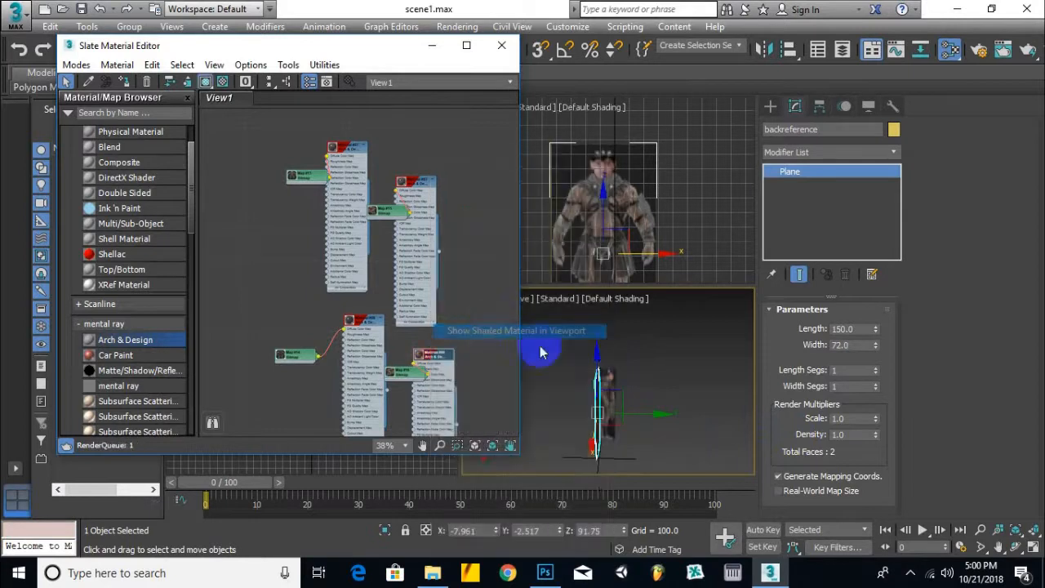
scroll(648, 361, up, 2)
- Close the Slate Material Editor, switch the Front viewport to the Left view and examine the head on the side reference
click(499, 49)
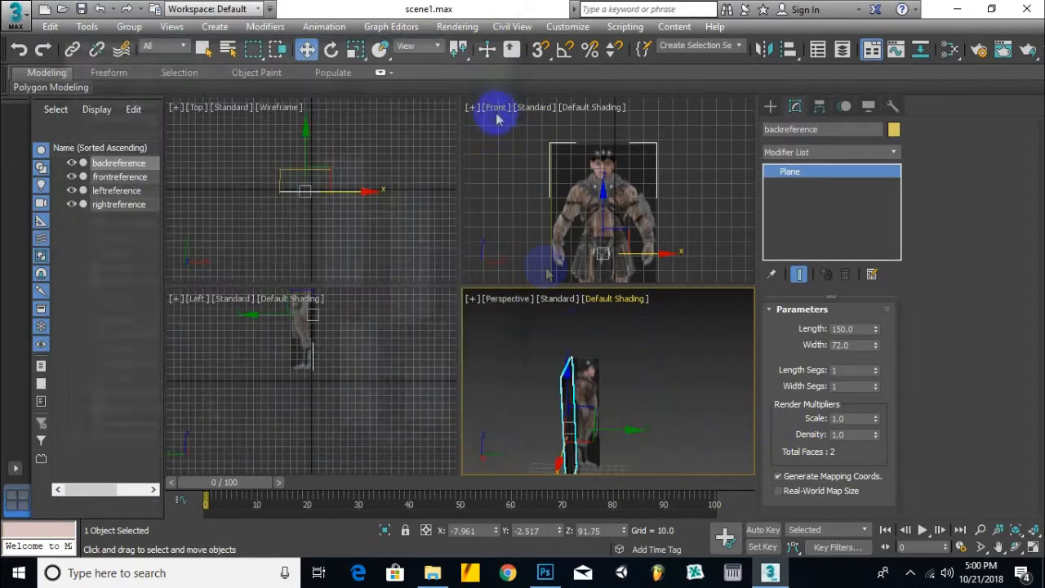
click(522, 196)
middle_drag(537, 228, 532, 204)
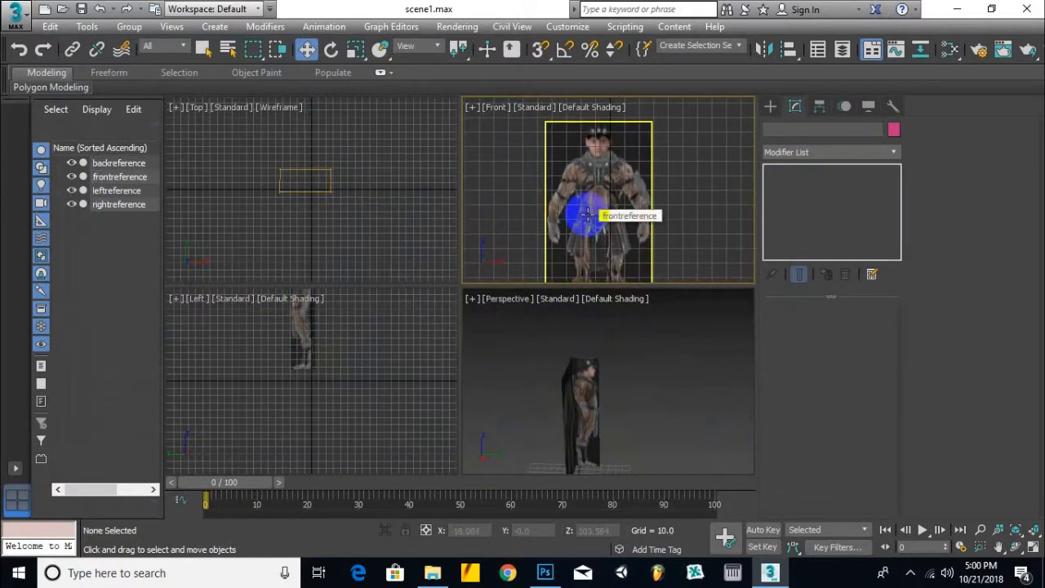
key(l)
middle_drag(595, 156, 657, 328)
scroll(604, 217, up, 8)
middle_drag(605, 218, 773, 229)
scroll(553, 239, down, 2)
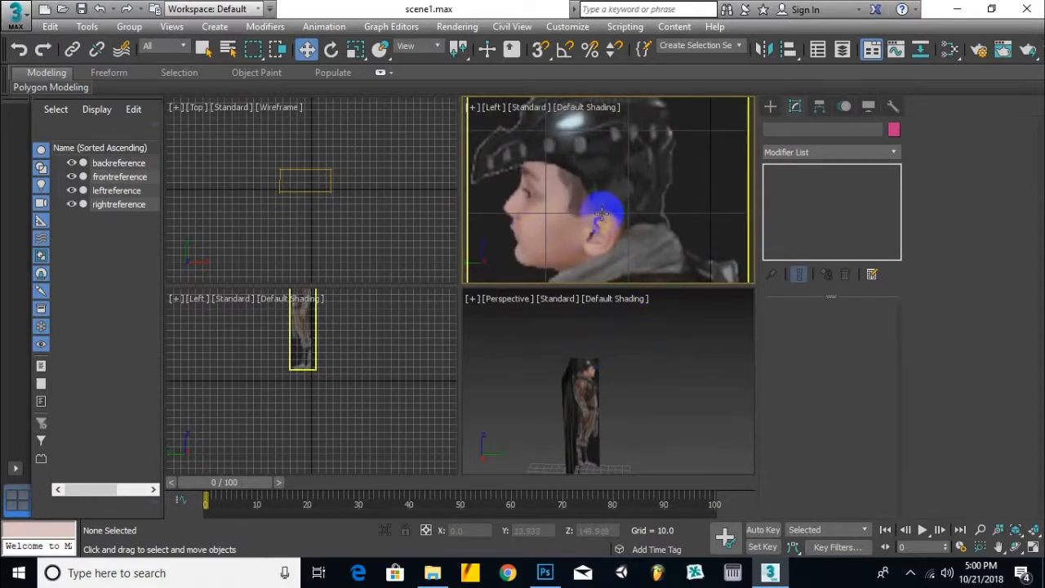
middle_drag(600, 211, 625, 156)
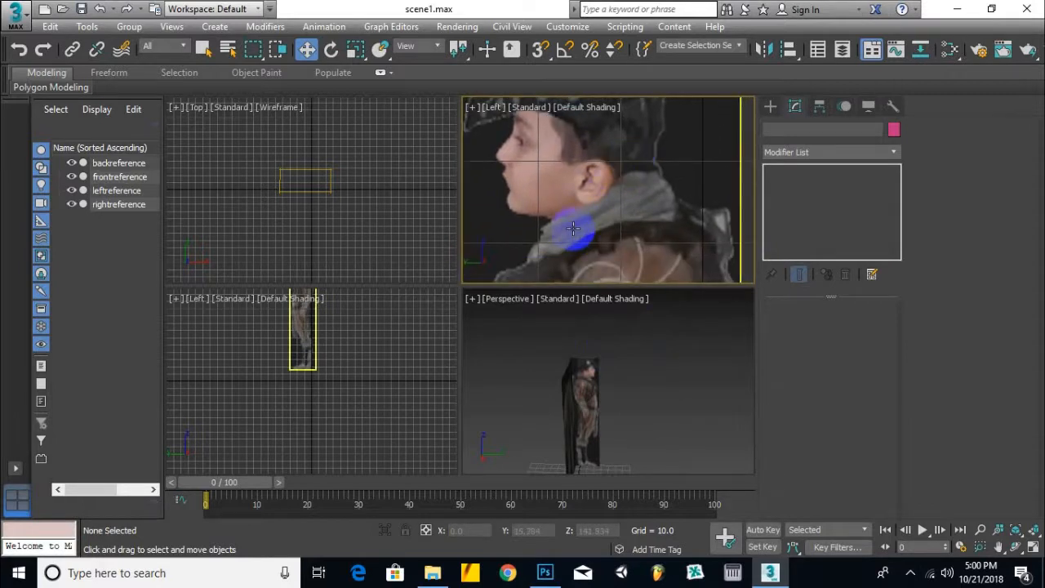
- Reopen the Slate Material Editor and assign the fourth Arch & Design material to the leftreference plane in the Left view
key(m)
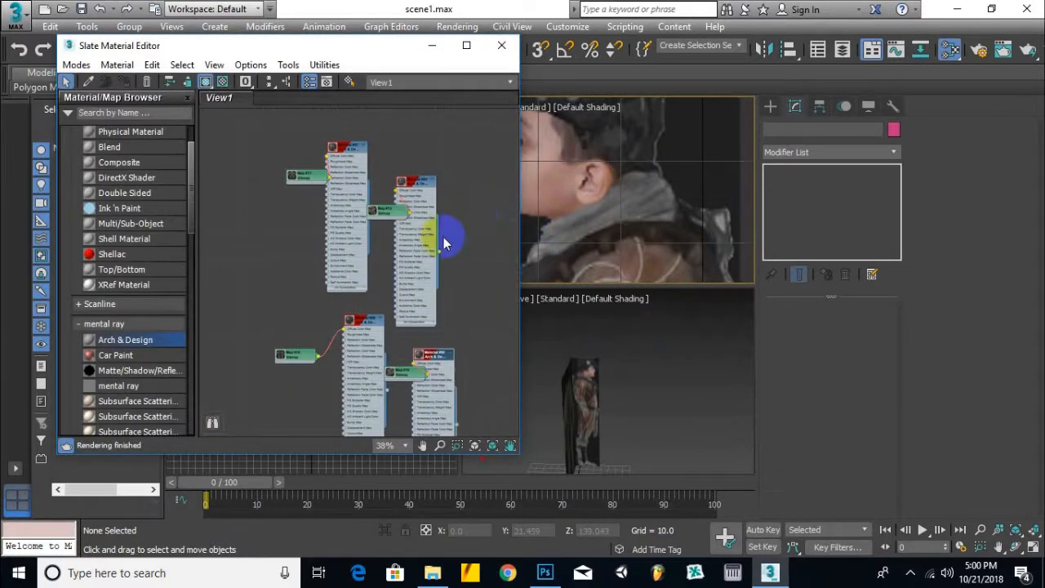
drag(457, 424, 632, 191)
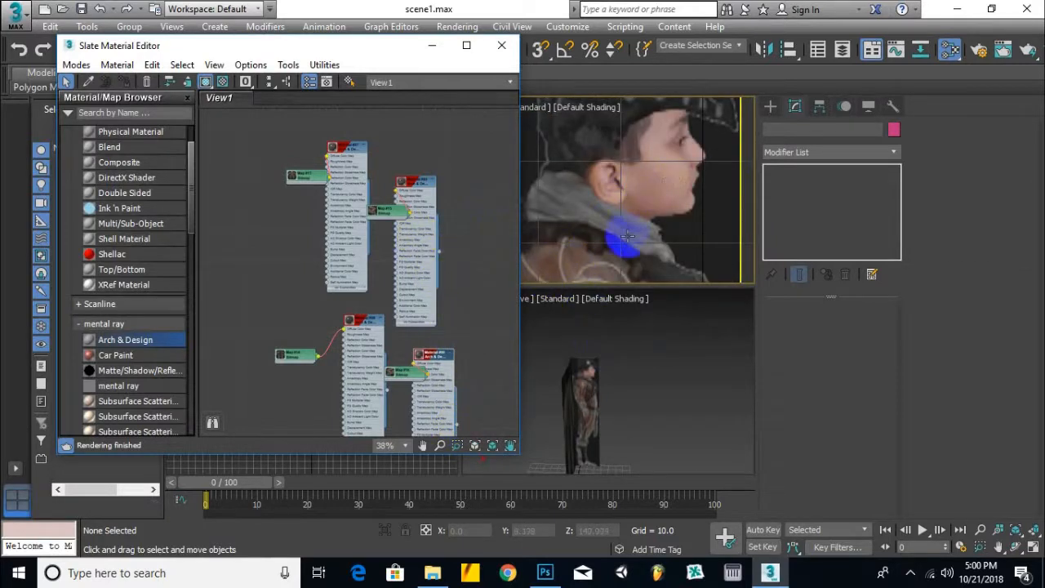
scroll(627, 232, down, 6)
middle_drag(602, 184, 715, 226)
scroll(597, 180, down, 4)
middle_drag(581, 176, 554, 173)
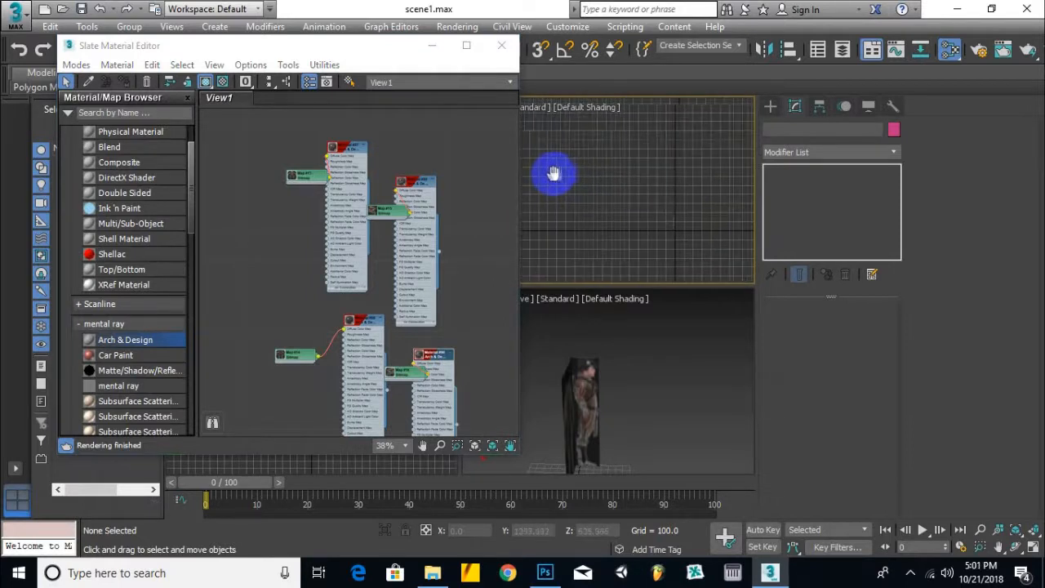
- Switch the Left viewport beside the Top view to the Right view and assign the third Arch & Design material to the rightreference plane
drag(370, 49, 280, 51)
click(495, 107)
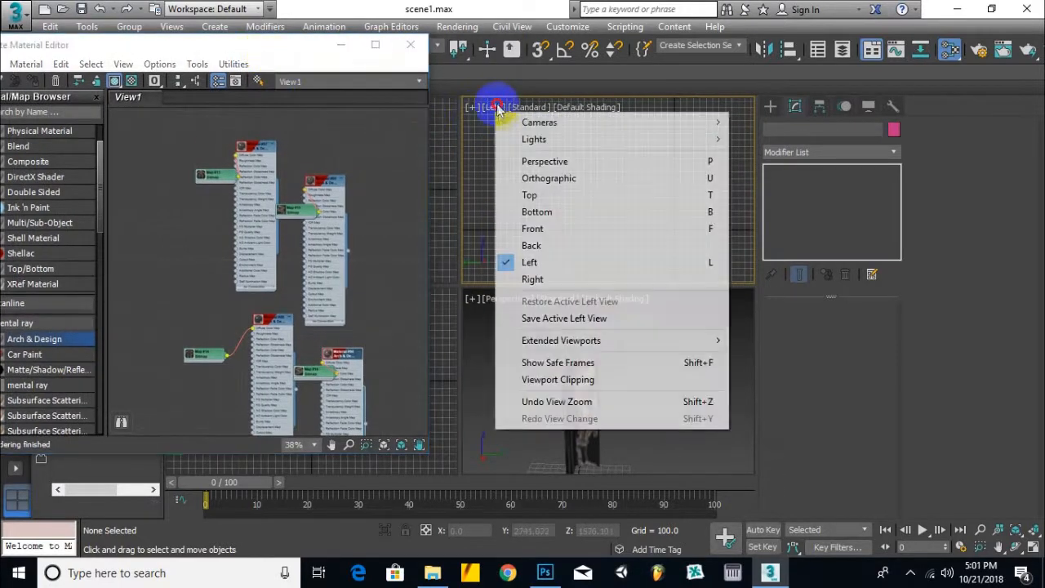
click(532, 278)
scroll(610, 173, up, 6)
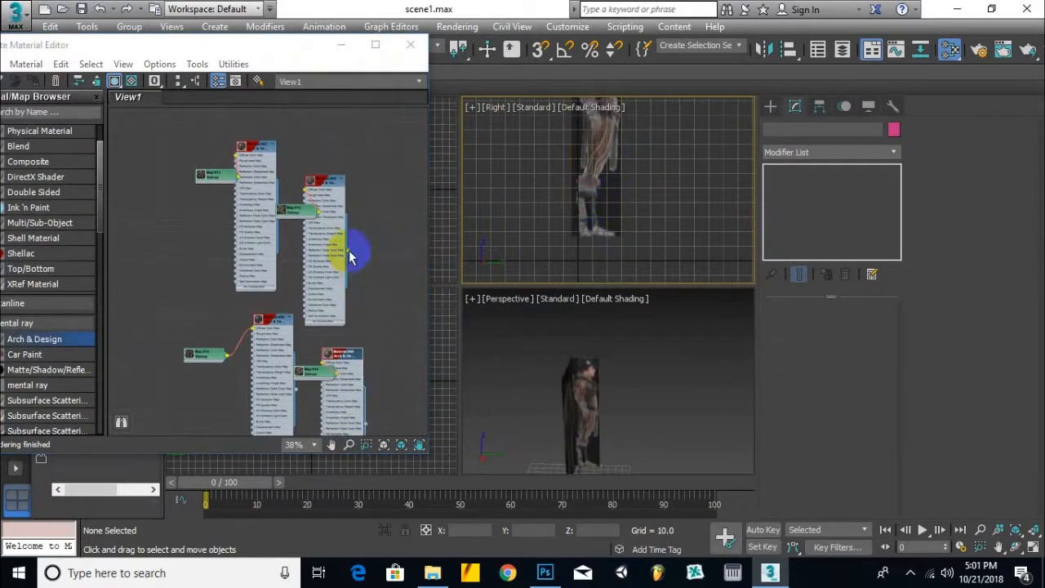
scroll(546, 247, down, 5)
scroll(540, 196, up, 5)
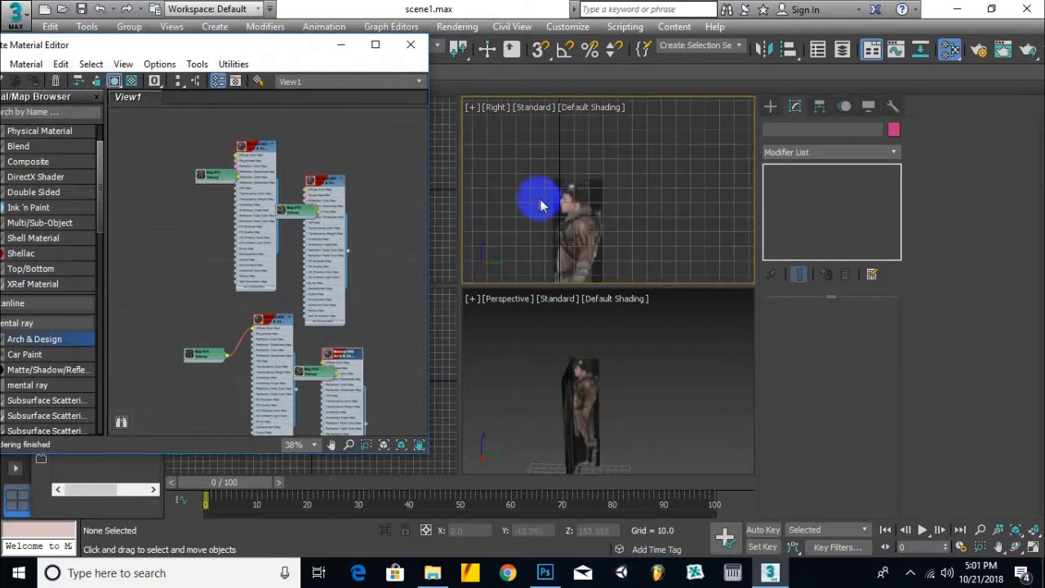
scroll(545, 213, up, 3)
scroll(541, 236, down, 3)
scroll(534, 188, up, 2)
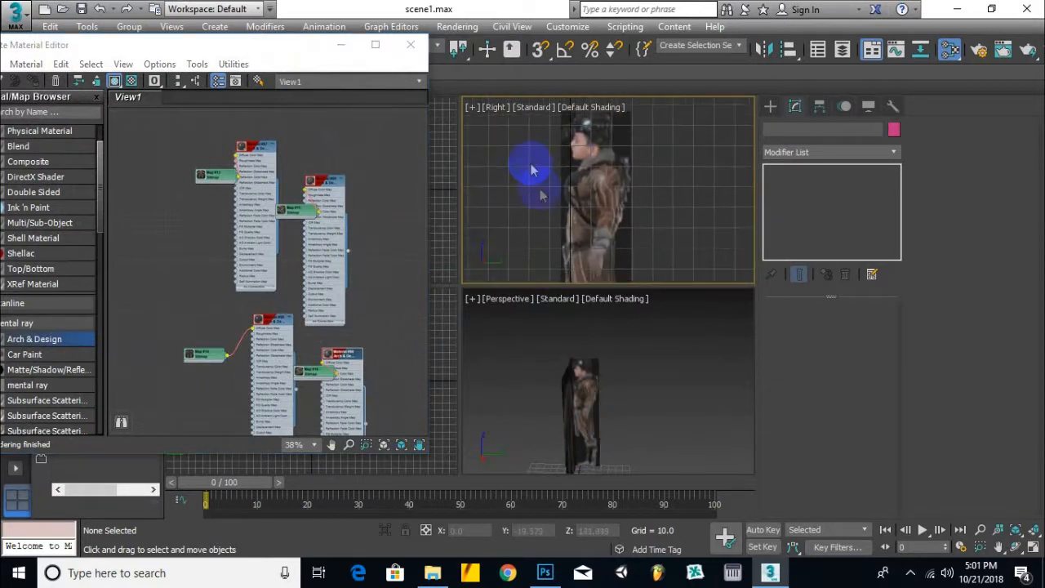
- Close the Slate Material Editor and switch the Right viewport back to the Left view
click(410, 44)
key(l)
scroll(563, 221, down, 8)
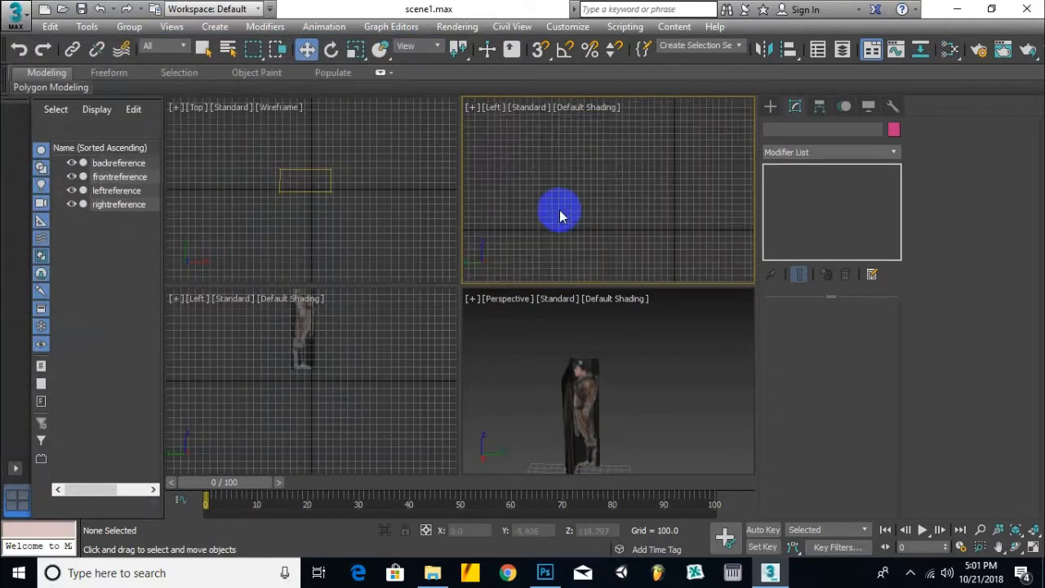
scroll(531, 245, up, 3)
middle_drag(580, 221, 587, 187)
scroll(616, 215, up, 3)
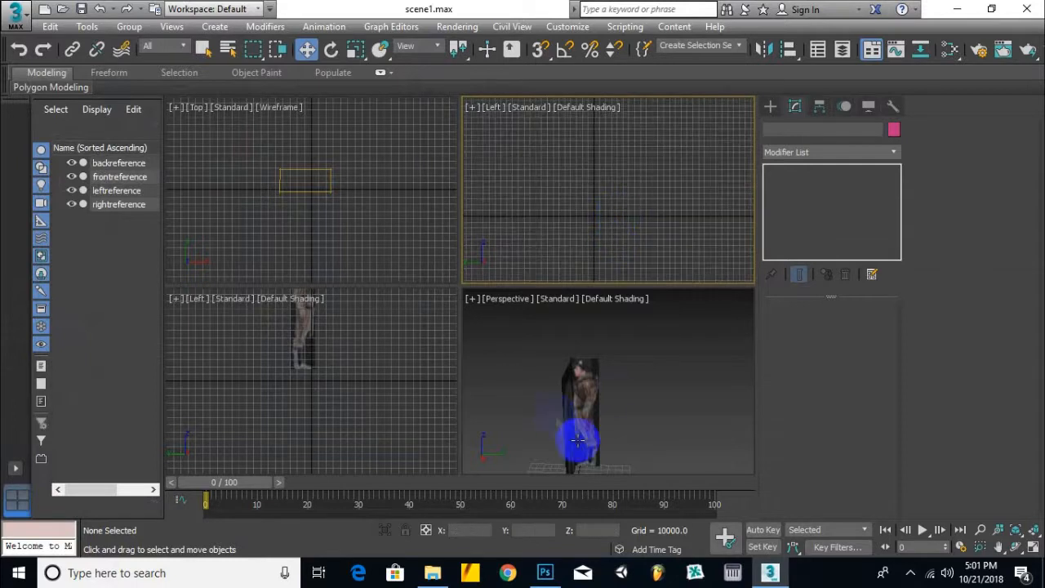
scroll(618, 395, up, 4)
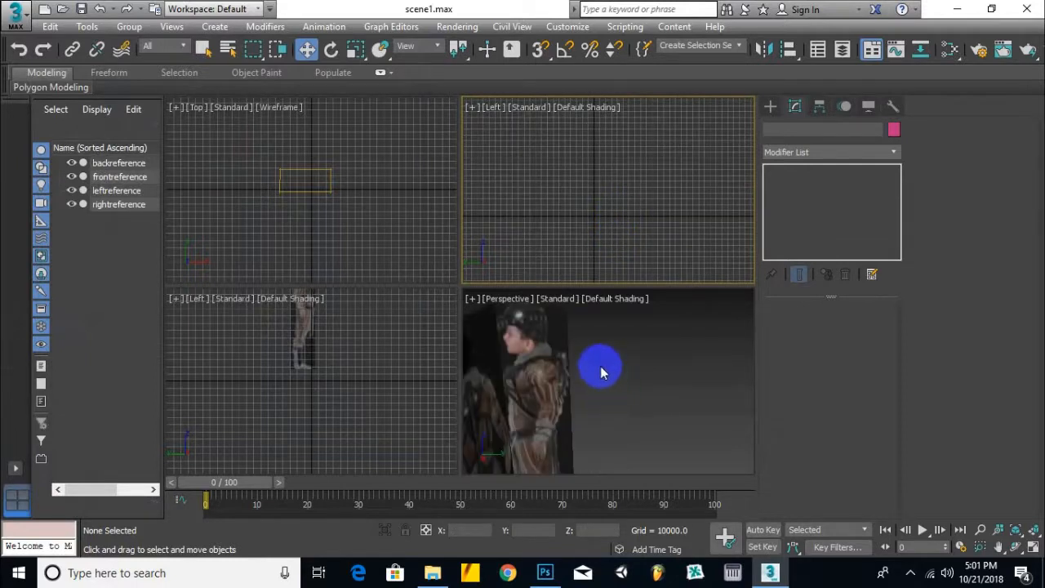
scroll(601, 373, down, 4)
scroll(618, 192, down, 5)
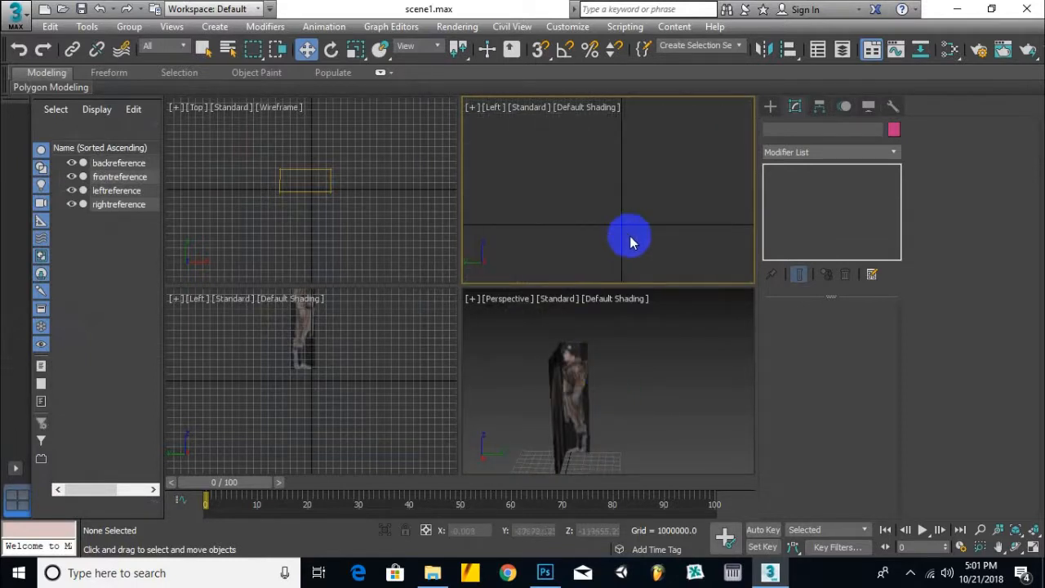
- Select all four reference planes and bring them into view in the Left viewport
drag(547, 150, 662, 238)
scroll(635, 240, up, 1)
scroll(635, 240, up, 5)
scroll(629, 159, up, 5)
scroll(619, 187, up, 5)
- Turn the Perspective view to face the front reference image and maximize that viewport
alt+middle_drag(606, 354, 786, 366)
scroll(606, 274, down, 3)
scroll(629, 368, down, 5)
mouse_move(629, 368)
middle_down()
mouse_move(577, 378)
mouse_move(623, 384)
middle_up()
scroll(616, 384, up, 7)
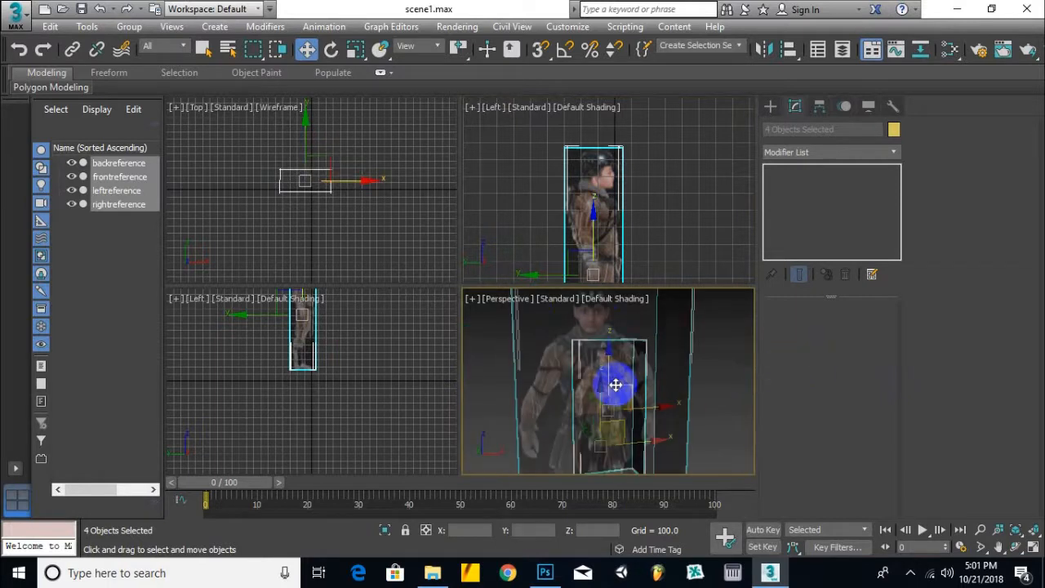
scroll(616, 384, down, 3)
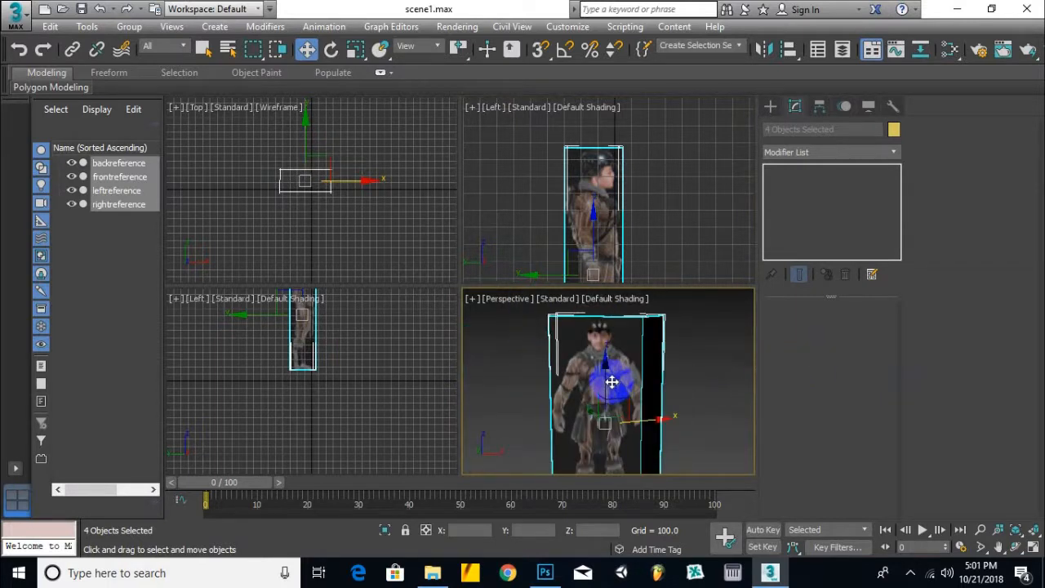
key(alt+w)
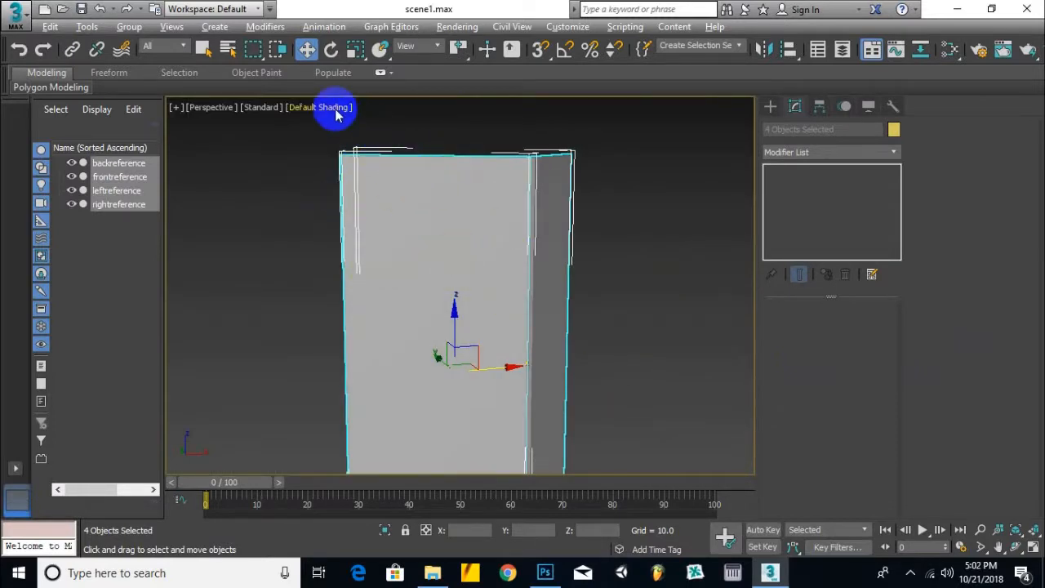
- Change the maximized Perspective viewport to the Front view and examine how the warrior's face sits against the grid's vertical axis
scroll(442, 217, up, 3)
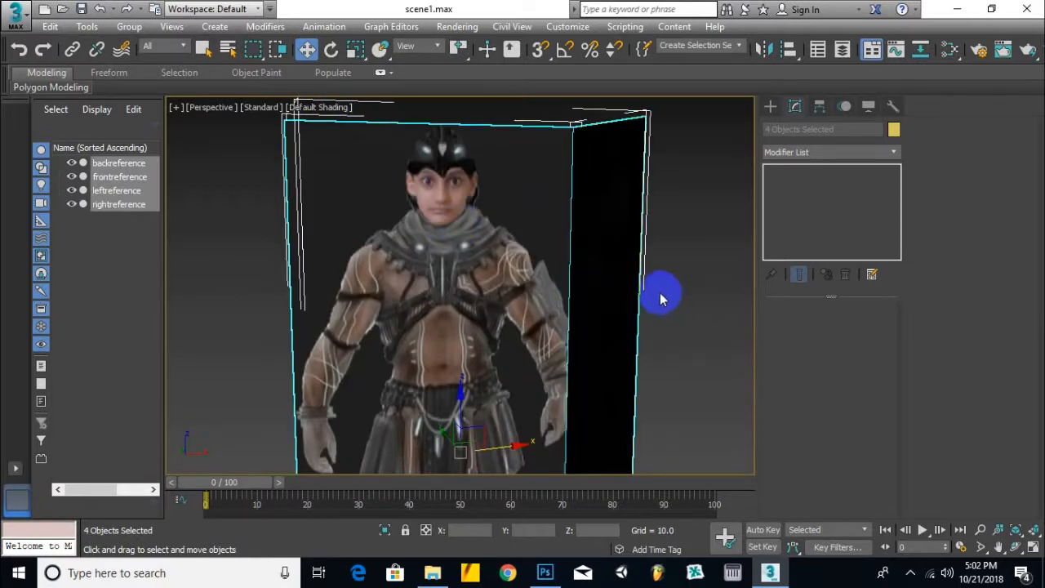
key(r)
key(r)
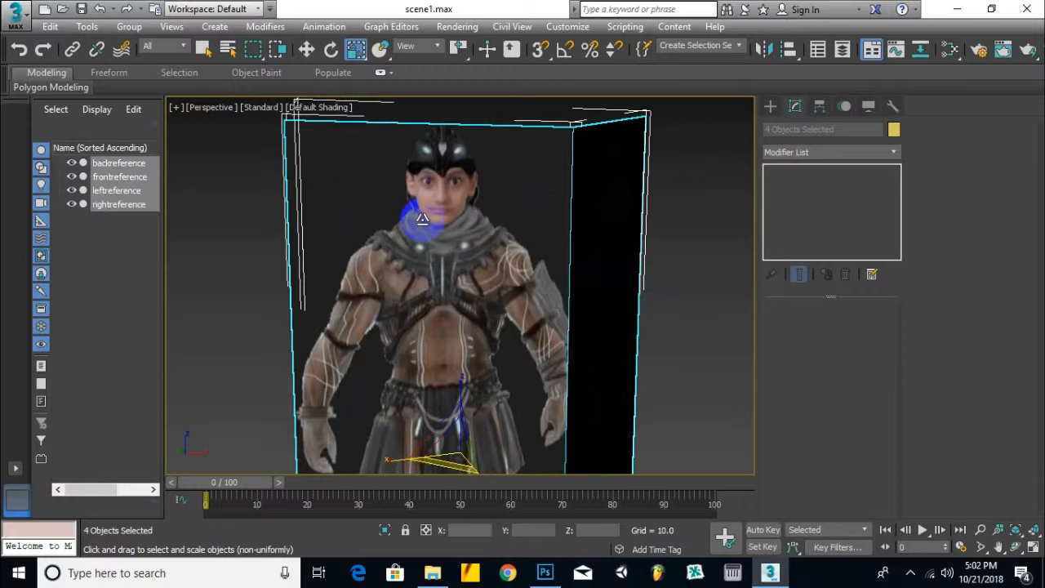
key(f)
scroll(506, 229, up, 5)
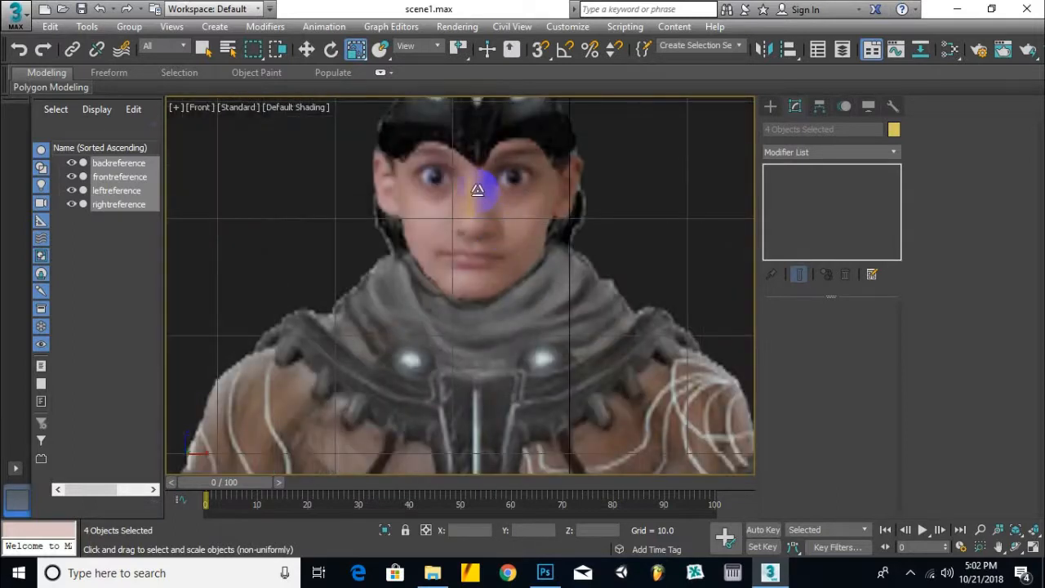
scroll(466, 205, down, 5)
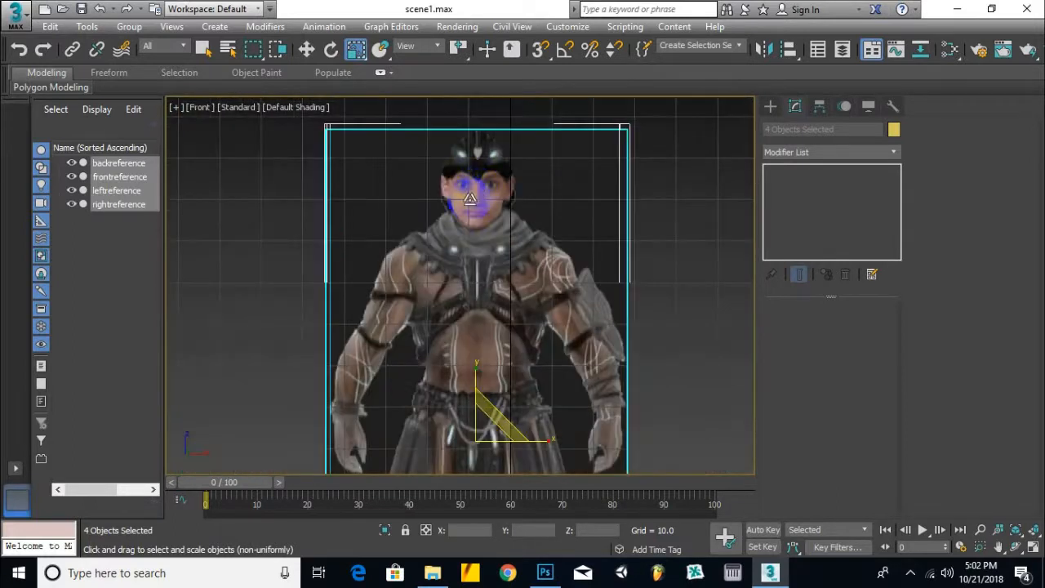
scroll(469, 200, up, 4)
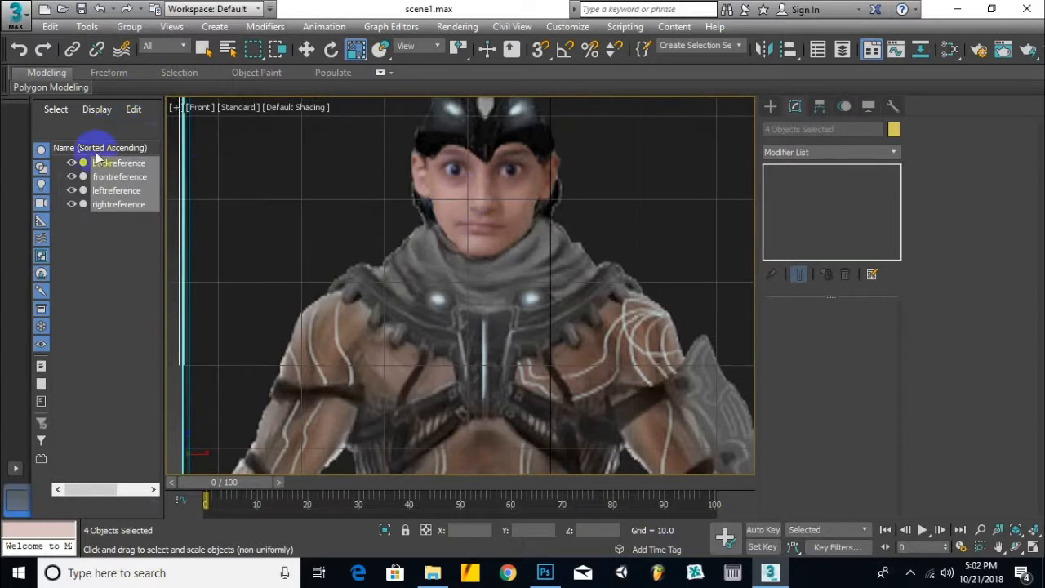
- Move all four reference planes down about 16 units in the Front view so the warrior's feet rest on the horizontal grid axis
click(300, 50)
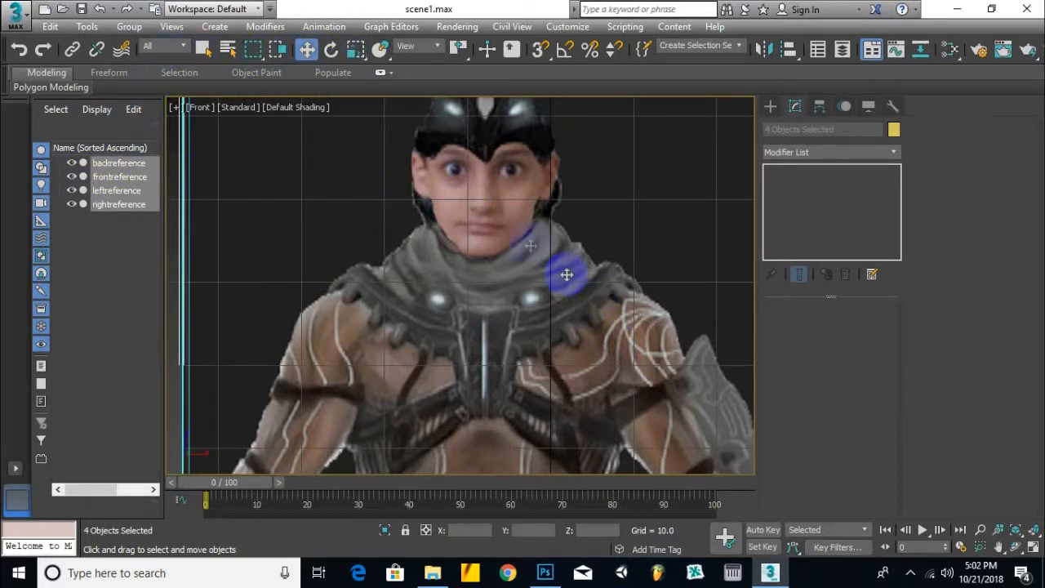
scroll(483, 212, down, 8)
drag(649, 140, 465, 358)
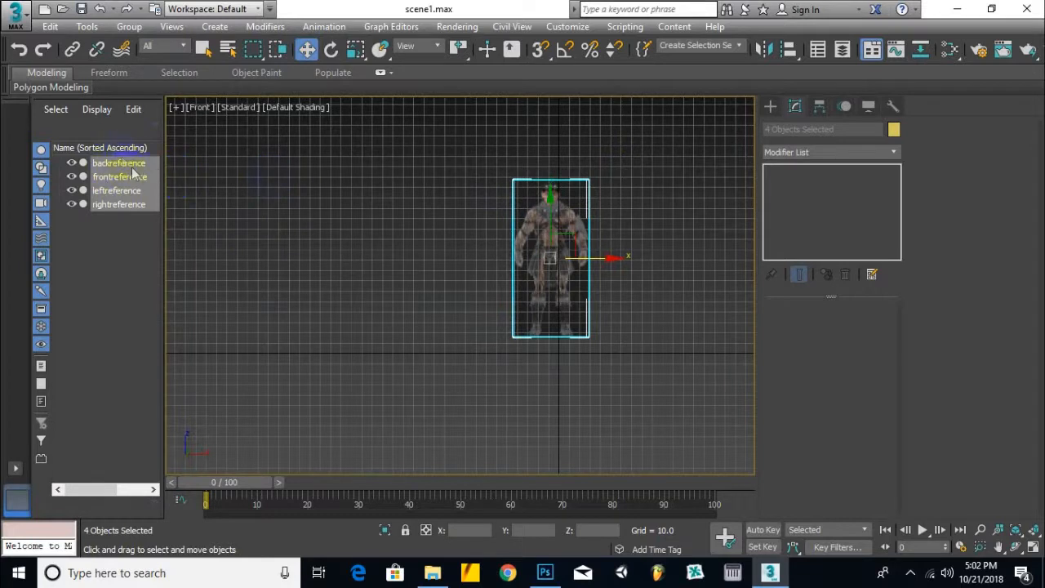
key(z)
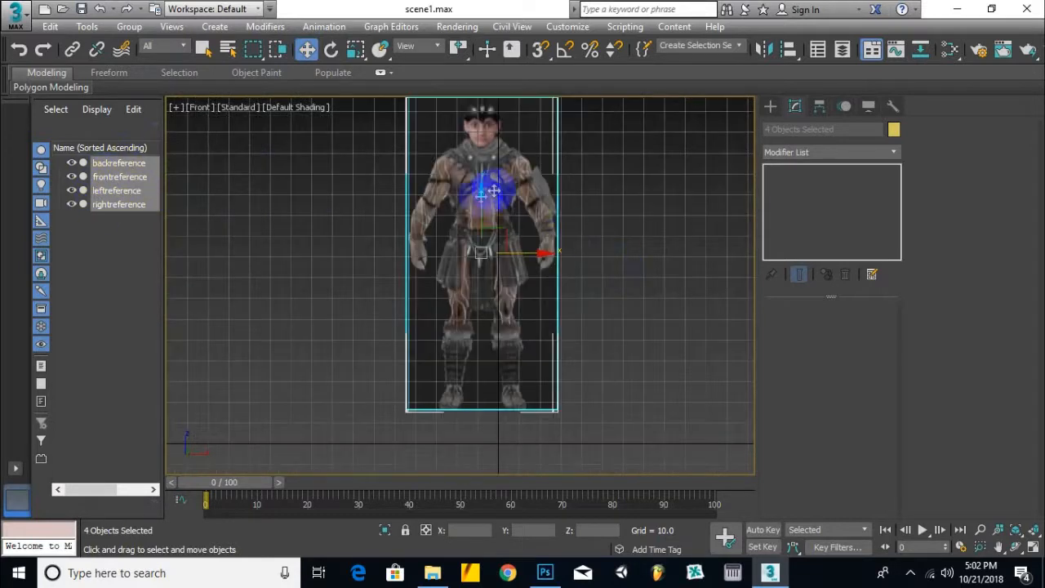
drag(482, 194, 482, 226)
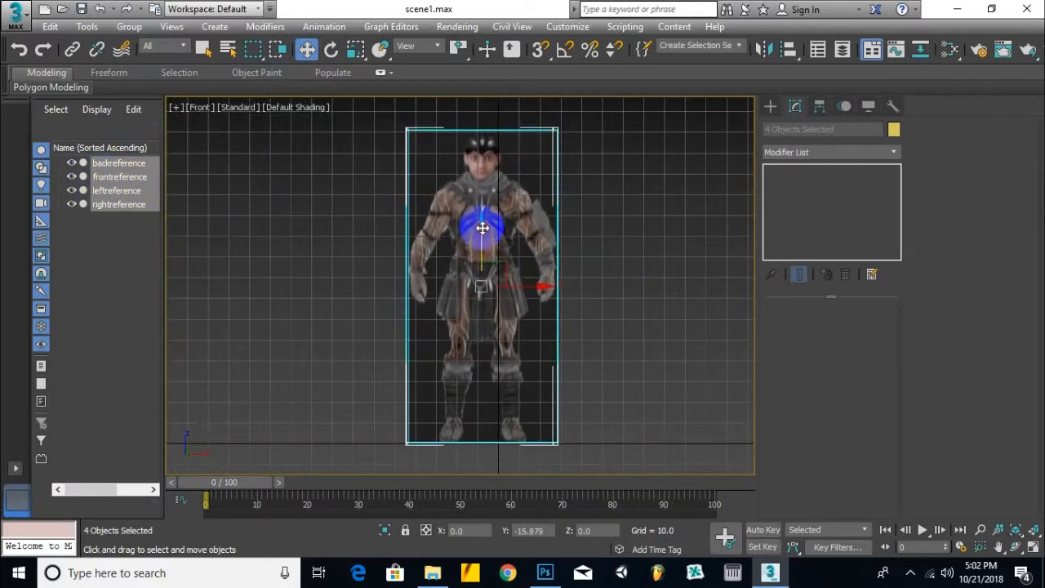
- Move the four reference planes along positive X to bring the warrior's middle onto the vertical grid axis
scroll(490, 269, up, 6)
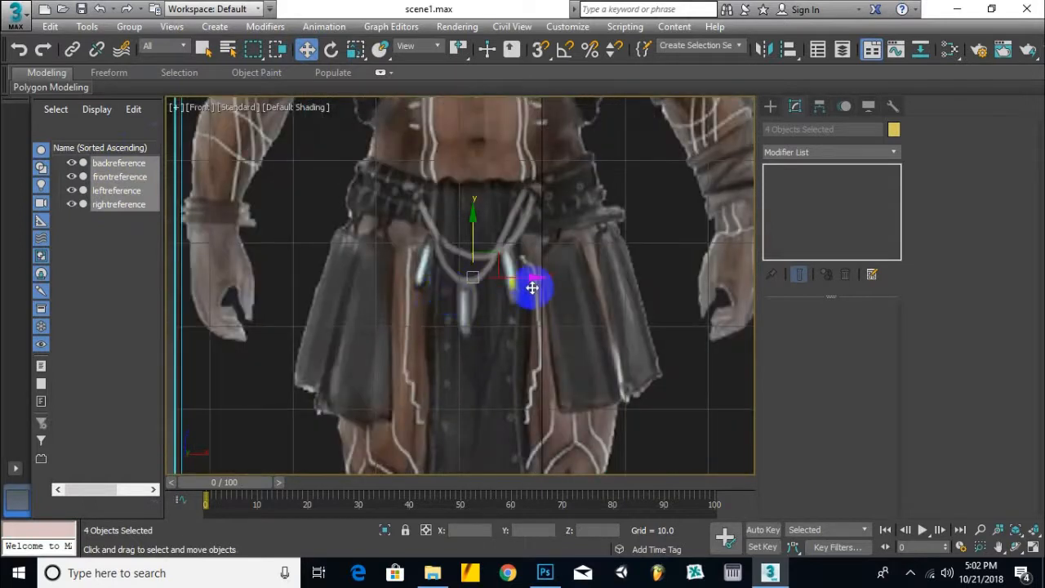
drag(535, 278, 610, 300)
scroll(588, 286, down, 8)
scroll(567, 229, up, 10)
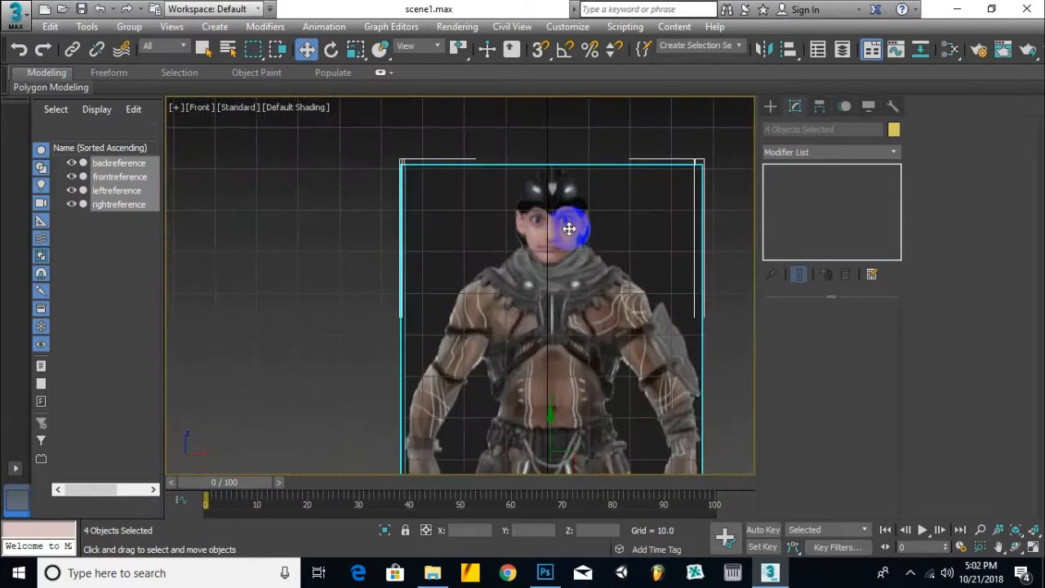
middle_drag(564, 242, 470, 333)
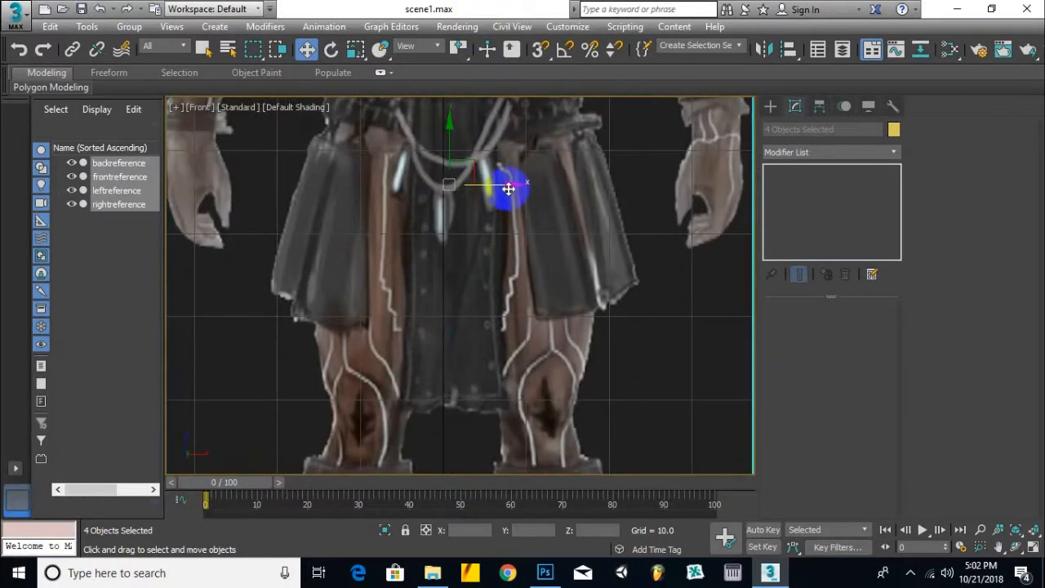
- Nudge the four reference planes slightly along X to centre the warrior's face and belt more precisely on the vertical axis
scroll(508, 190, up, 2)
scroll(422, 313, down, 5)
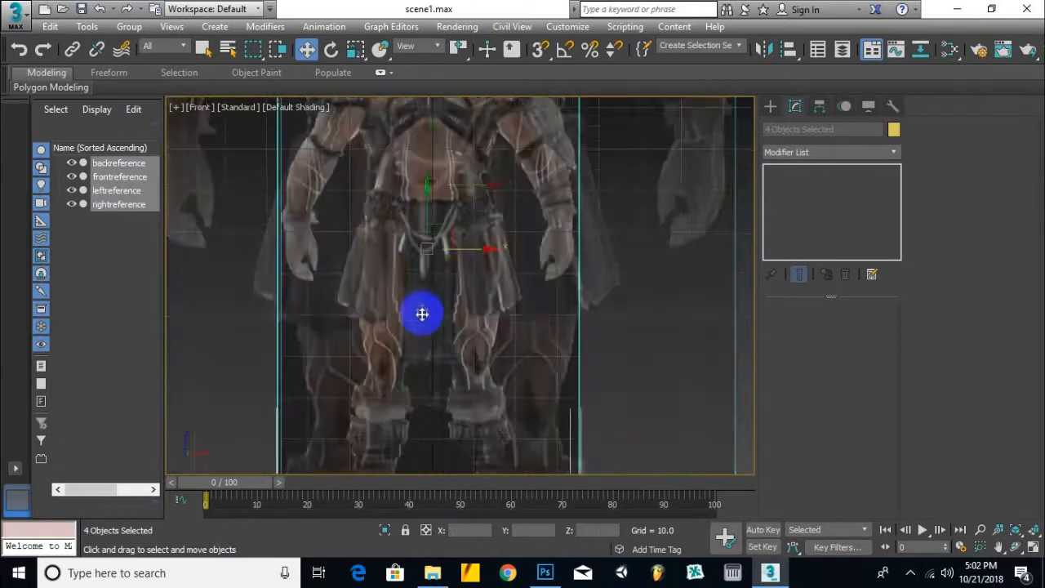
scroll(422, 314, down, 3)
scroll(419, 210, up, 4)
middle_drag(508, 364, 508, 252)
scroll(480, 382, down, 1)
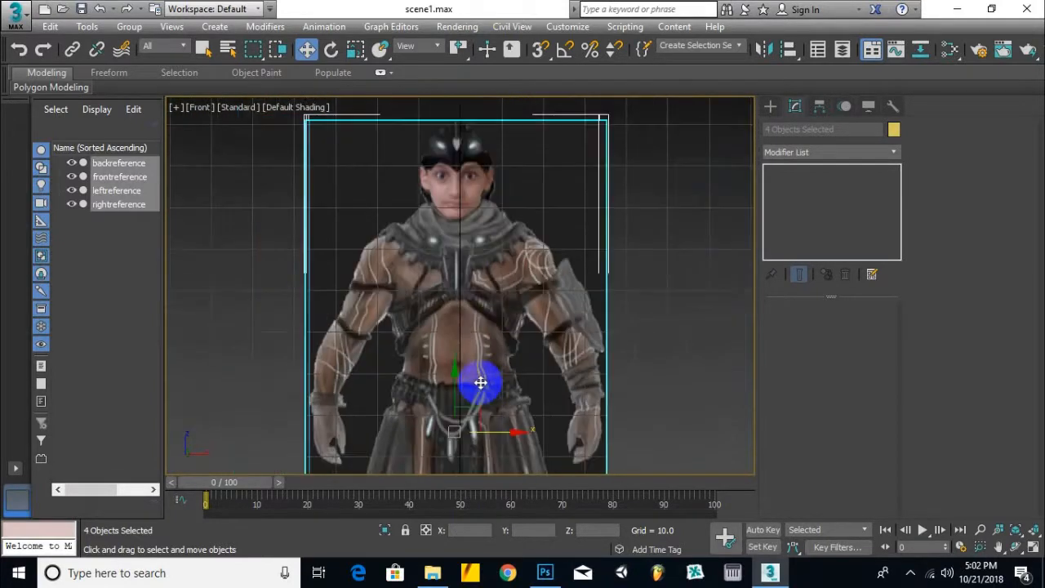
scroll(480, 382, up, 2)
drag(501, 443, 508, 443)
- Examine the alignment of the warrior's face, chest and belt with the vertical grid axis in the Front view
scroll(484, 396, down, 4)
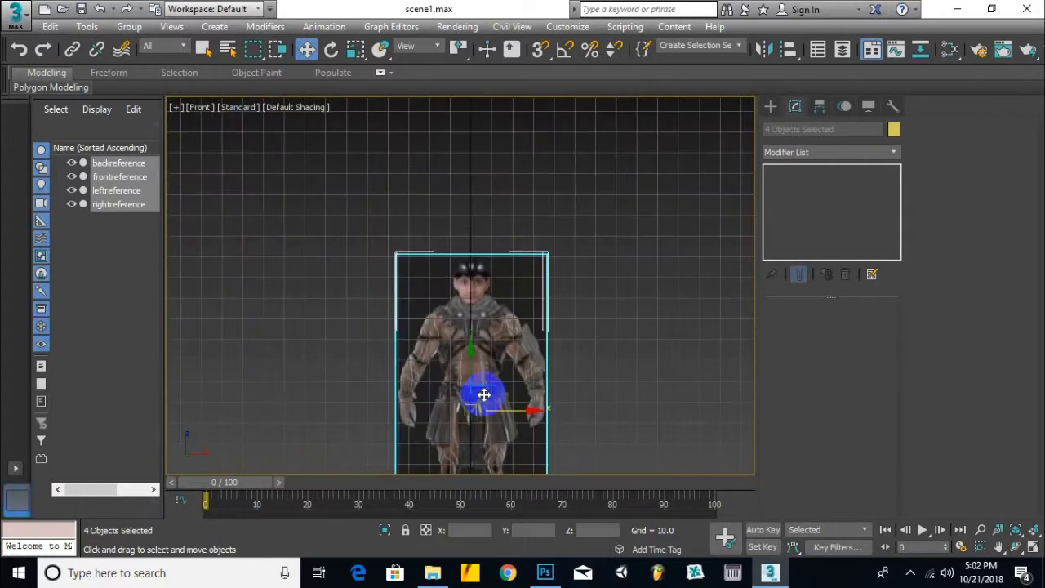
scroll(450, 285, up, 6)
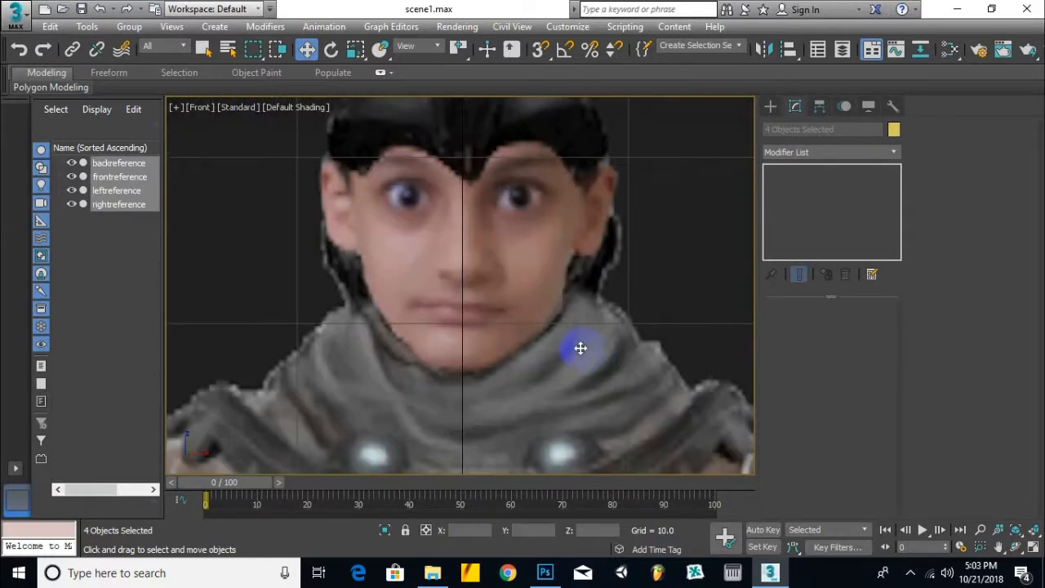
scroll(581, 349, down, 2)
middle_drag(588, 376, 552, 247)
scroll(521, 309, down, 2)
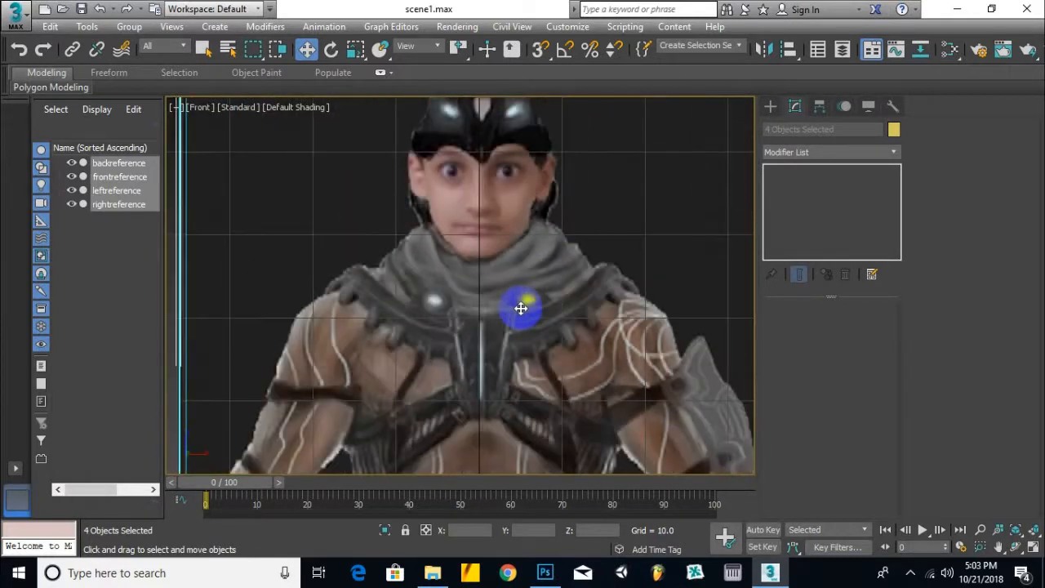
middle_drag(520, 395, 510, 334)
scroll(509, 338, down, 4)
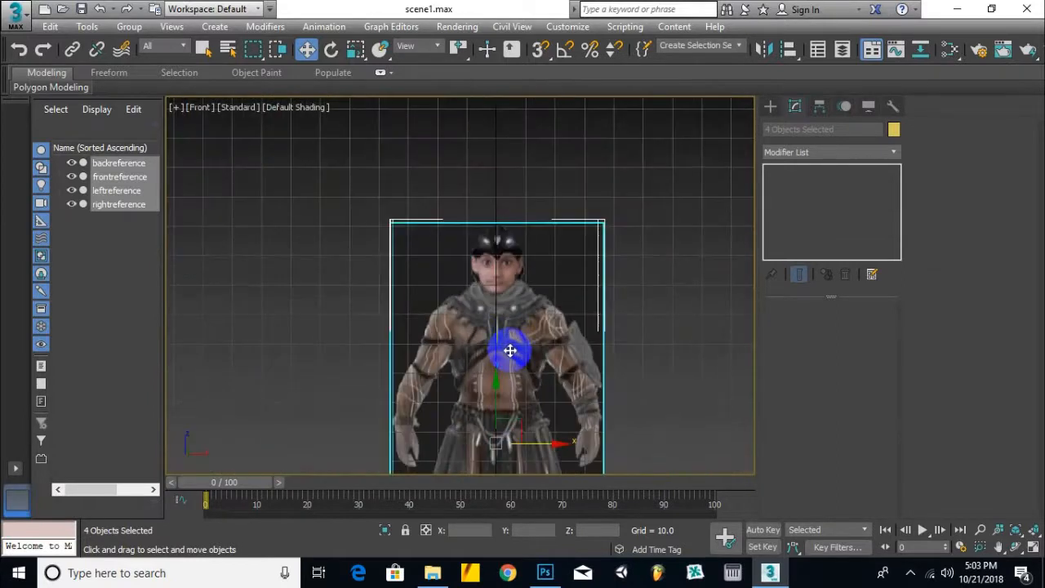
scroll(504, 269, up, 5)
scroll(522, 343, down, 4)
scroll(529, 285, up, 3)
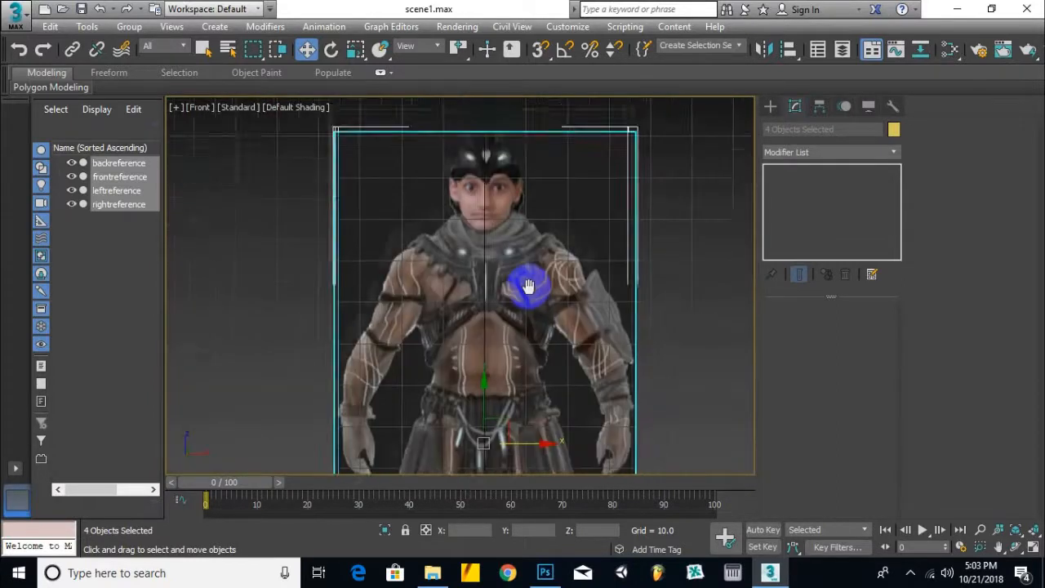
scroll(522, 427, up, 3)
scroll(523, 426, up, 3)
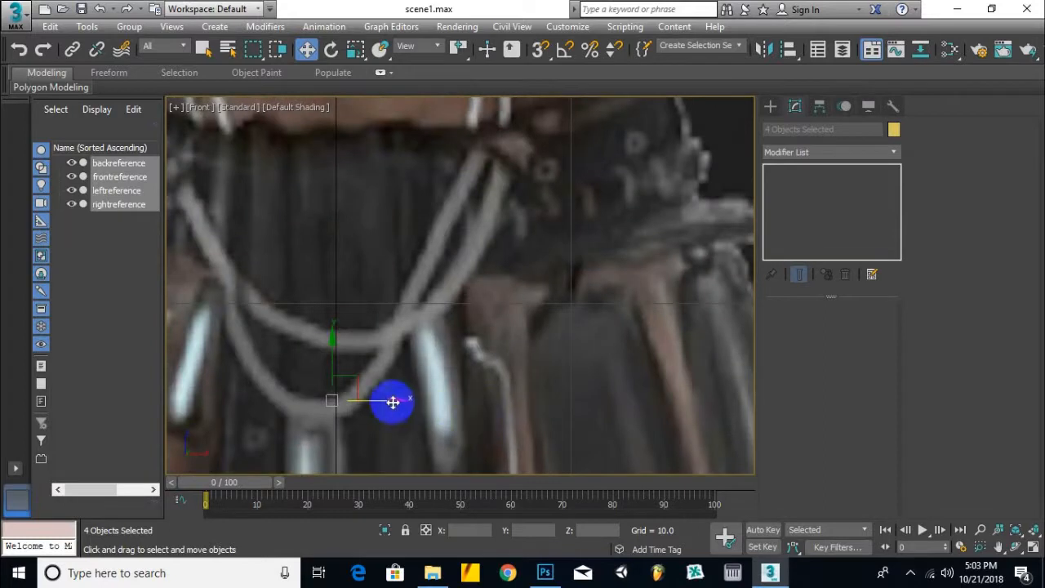
scroll(392, 402, down, 5)
scroll(384, 291, up, 4)
middle_drag(433, 355, 455, 252)
scroll(442, 348, up, 3)
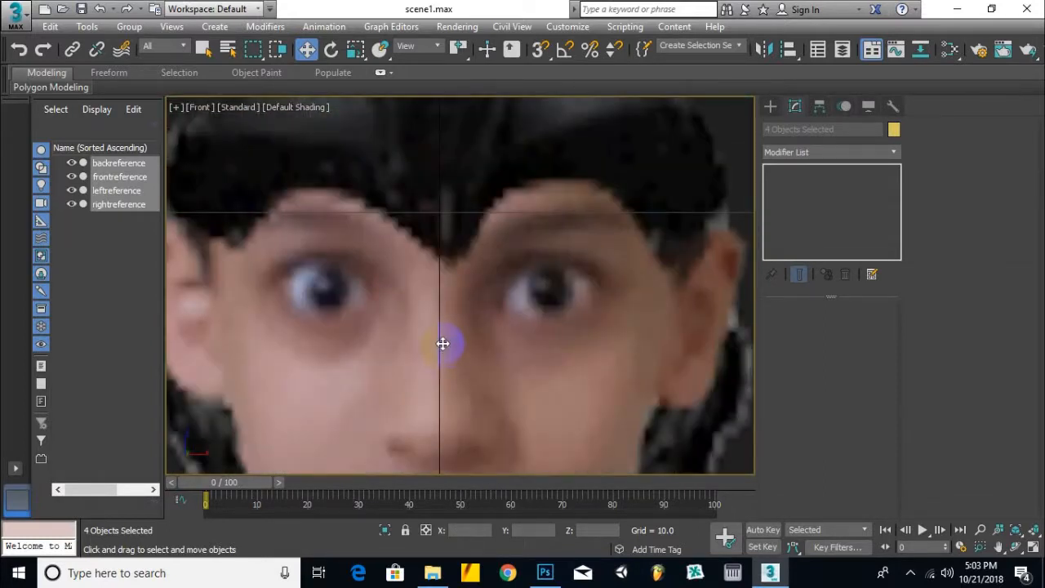
scroll(442, 343, down, 5)
scroll(433, 405, up, 4)
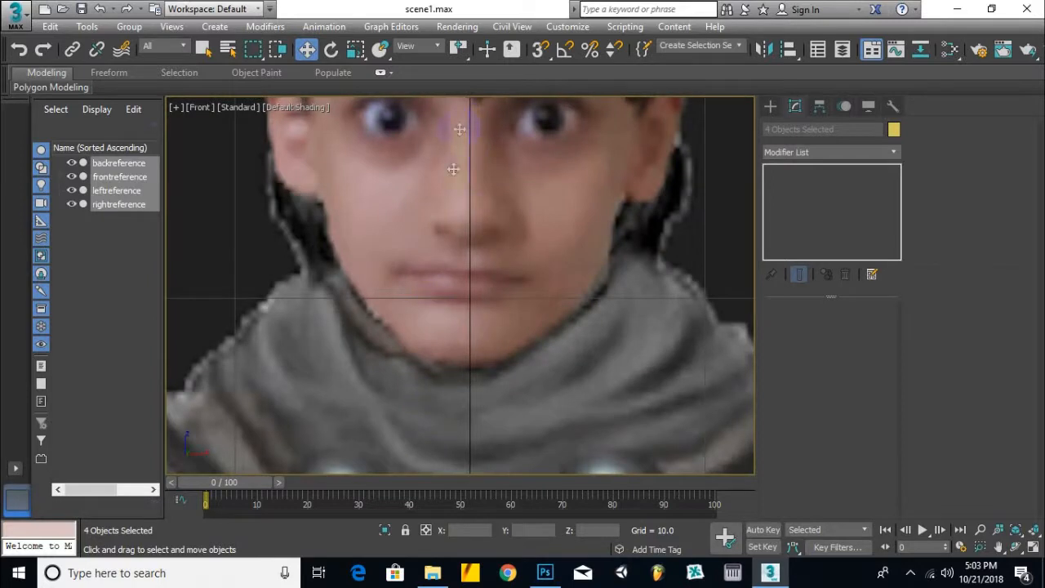
scroll(483, 391, down, 6)
middle_drag(486, 388, 466, 237)
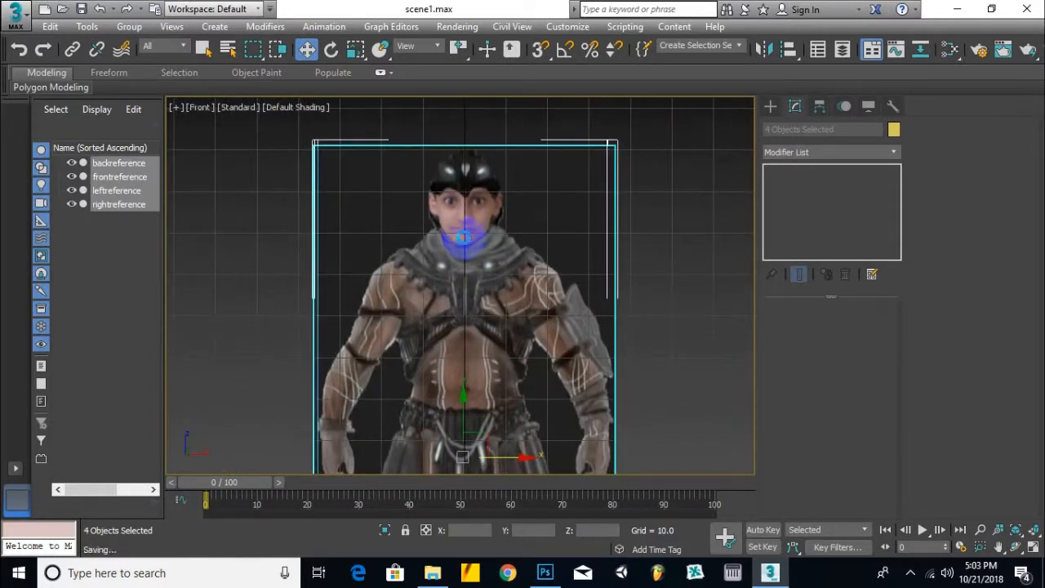